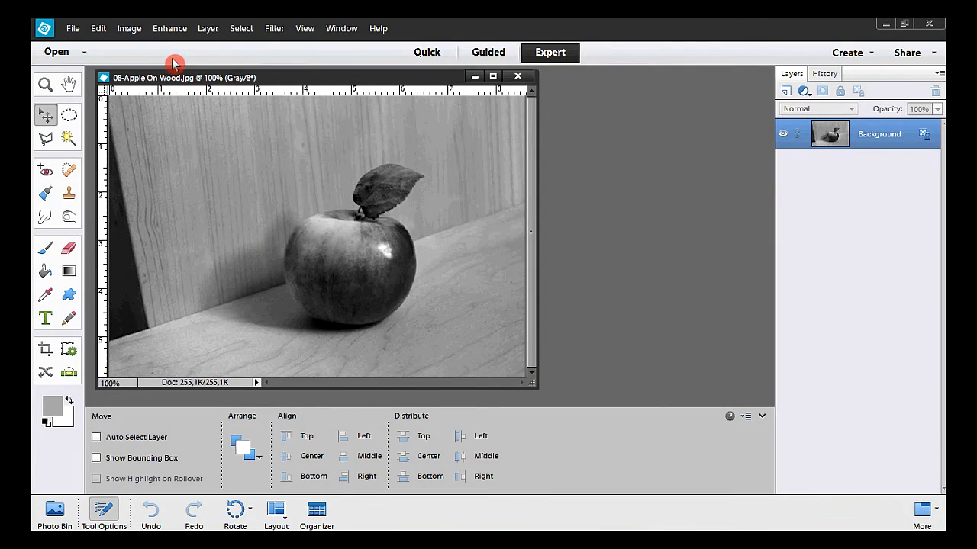
# Step: Convert the grayscale apple photo to RGB Color mode
pyautogui.click(129, 29)
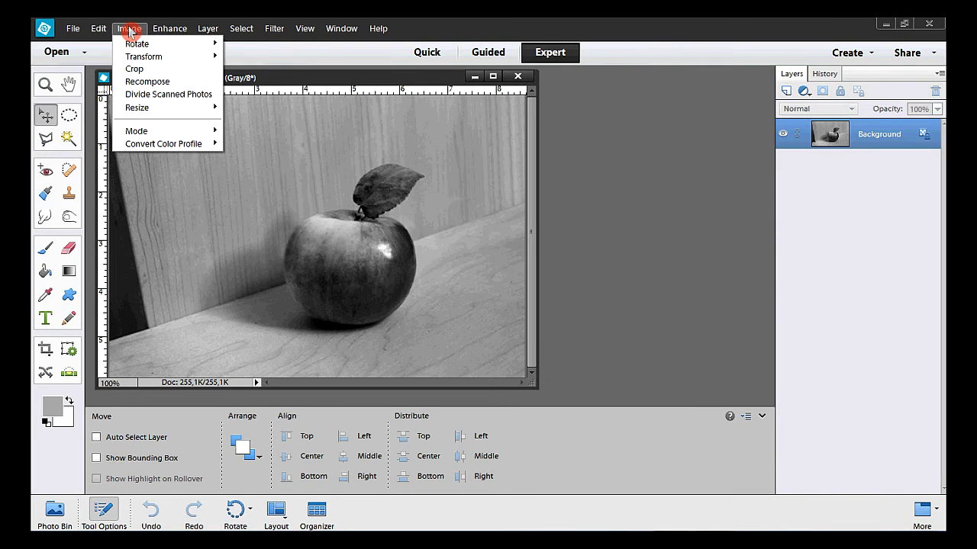
pyautogui.moveTo(172, 135)
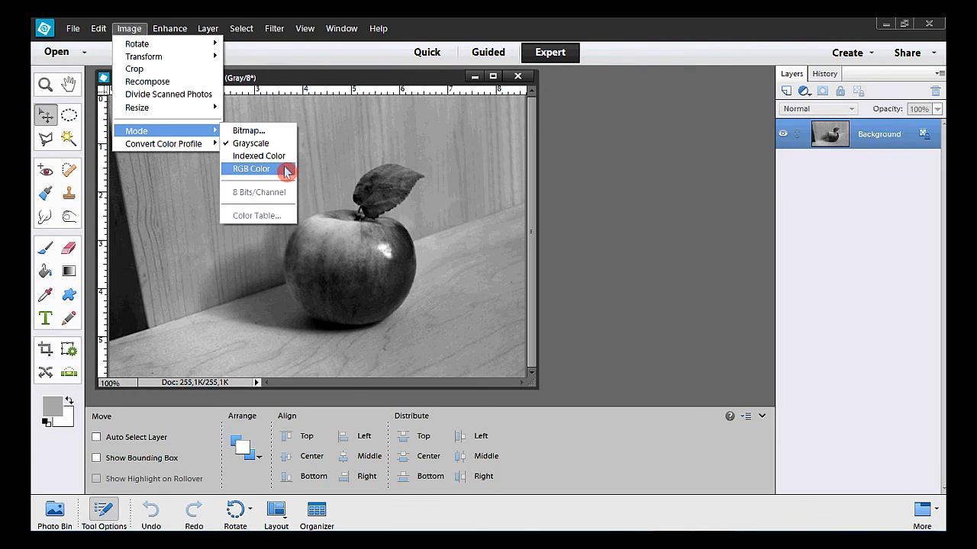
pyautogui.click(286, 171)
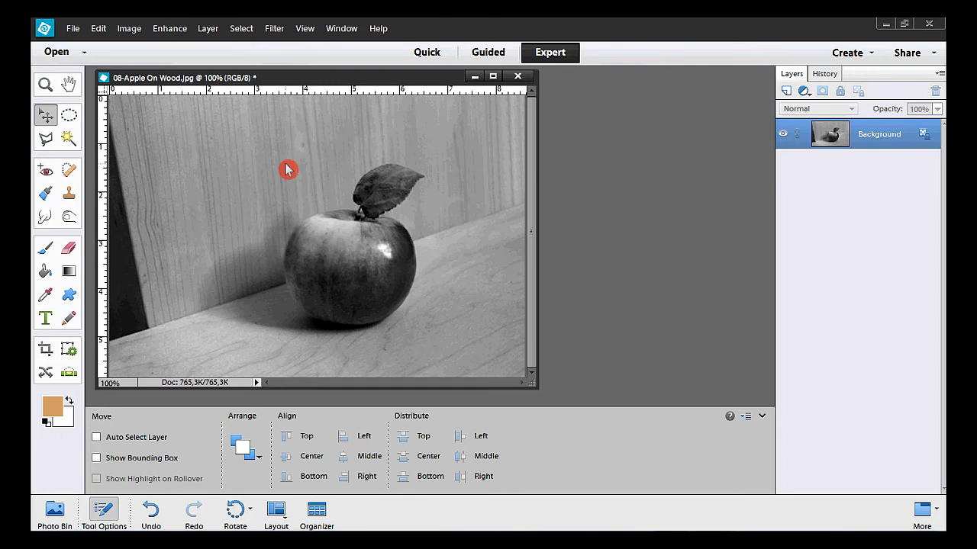
# Step: Trace the whole outline of the apple, without its leaf, as a closed selection with the Polygonal Lasso
pyautogui.click(44, 85)
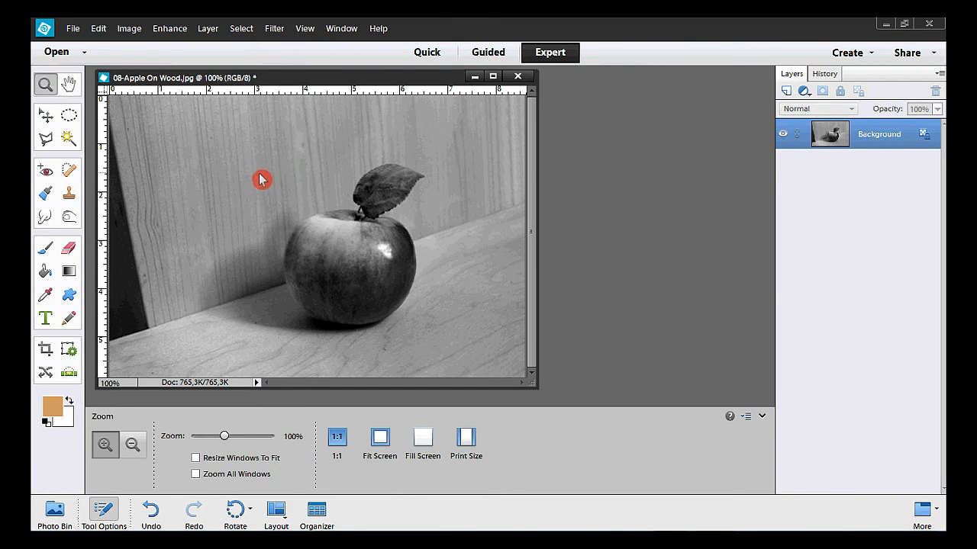
pyautogui.moveTo(276, 205); pyautogui.dragTo(498, 360)
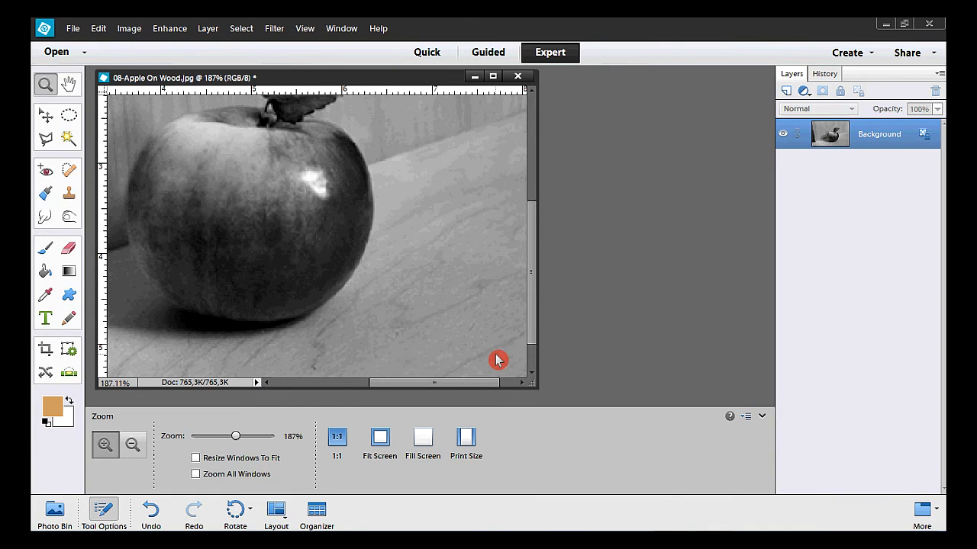
pyautogui.moveTo(442, 383); pyautogui.dragTo(419, 385)
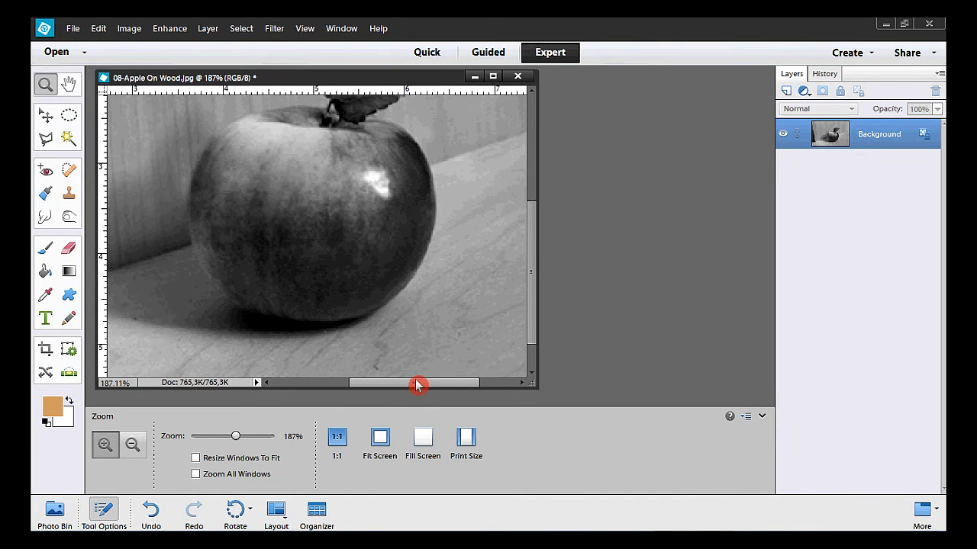
pyautogui.moveTo(534, 247); pyautogui.dragTo(534, 221)
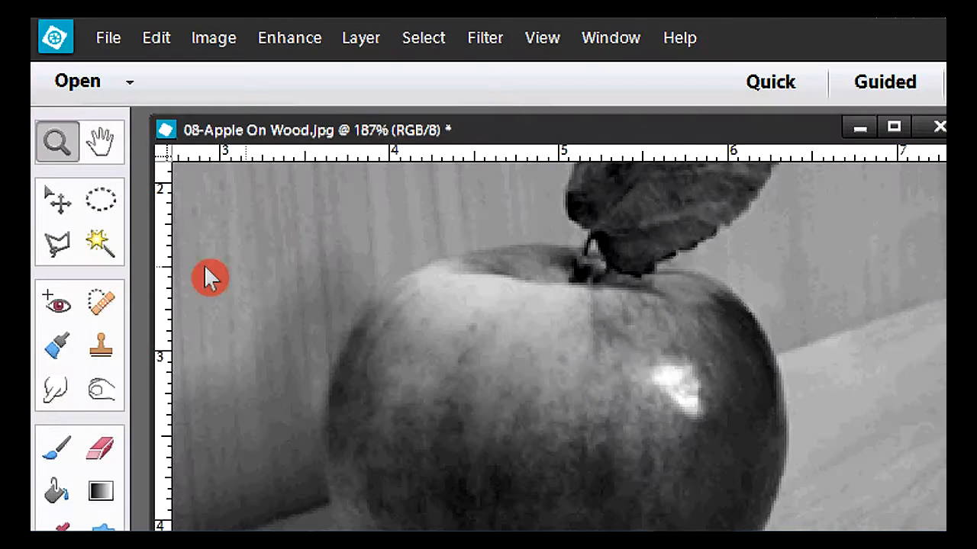
pyautogui.click(60, 242)
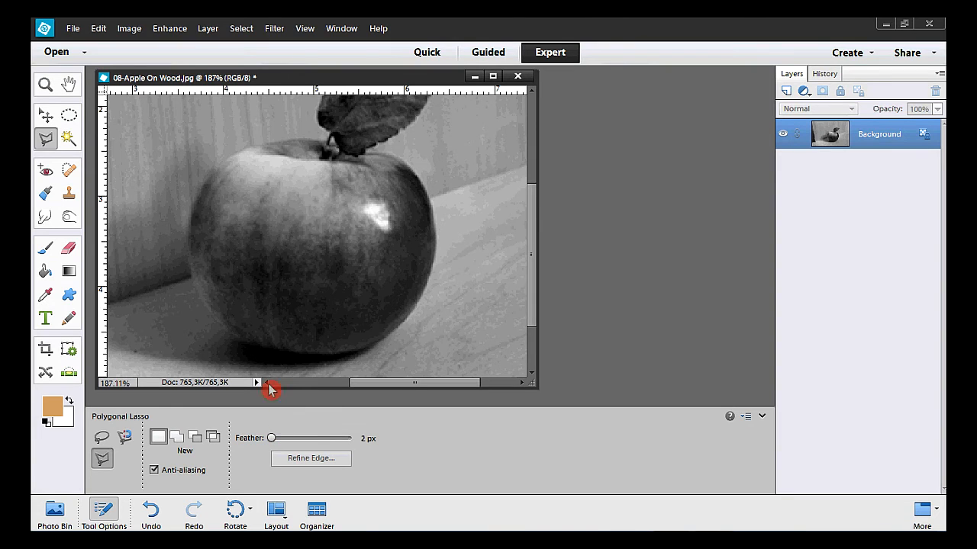
pyautogui.click(190, 215)
pyautogui.click(251, 146)
pyautogui.click(300, 139)
pyautogui.click(330, 144)
pyautogui.click(344, 156)
pyautogui.click(360, 156)
pyautogui.click(369, 153)
pyautogui.click(399, 160)
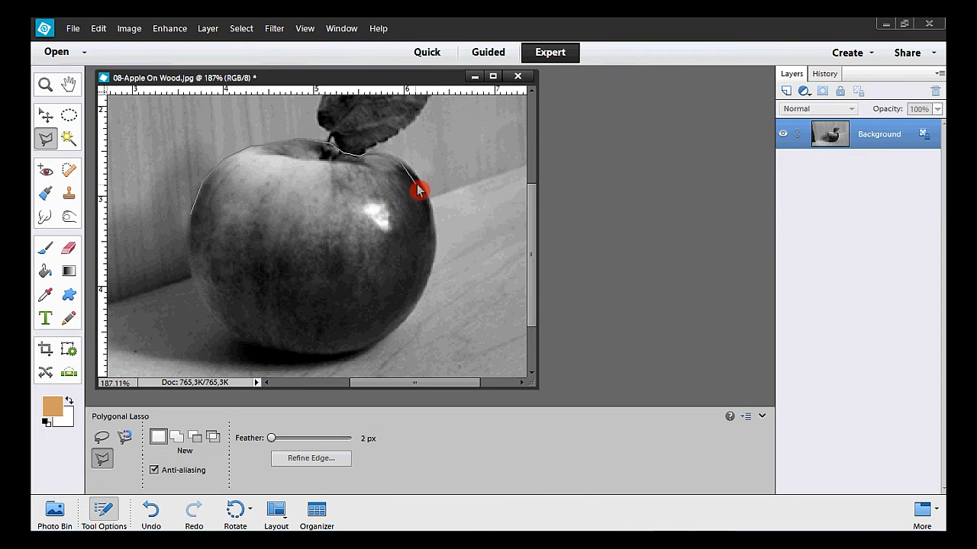
pyautogui.click(421, 183)
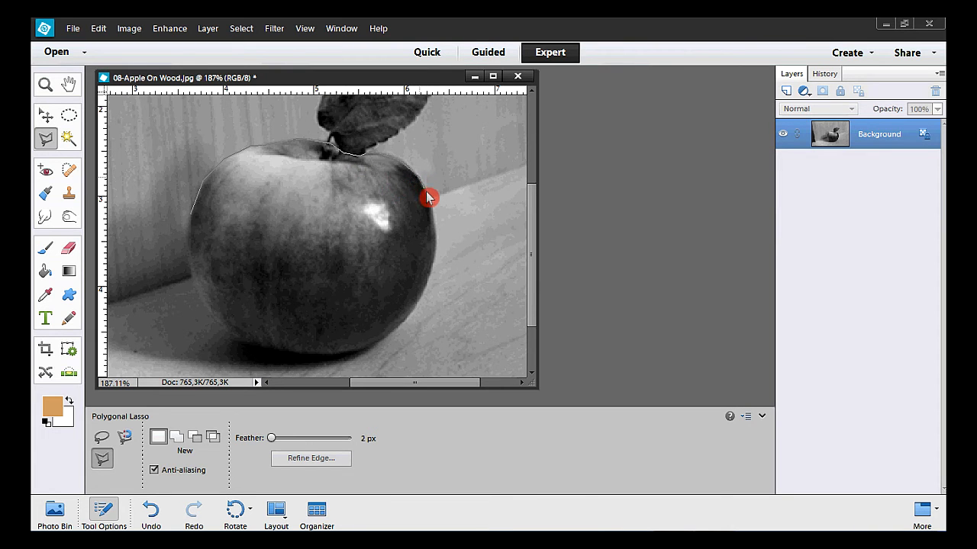
pyautogui.click(437, 250)
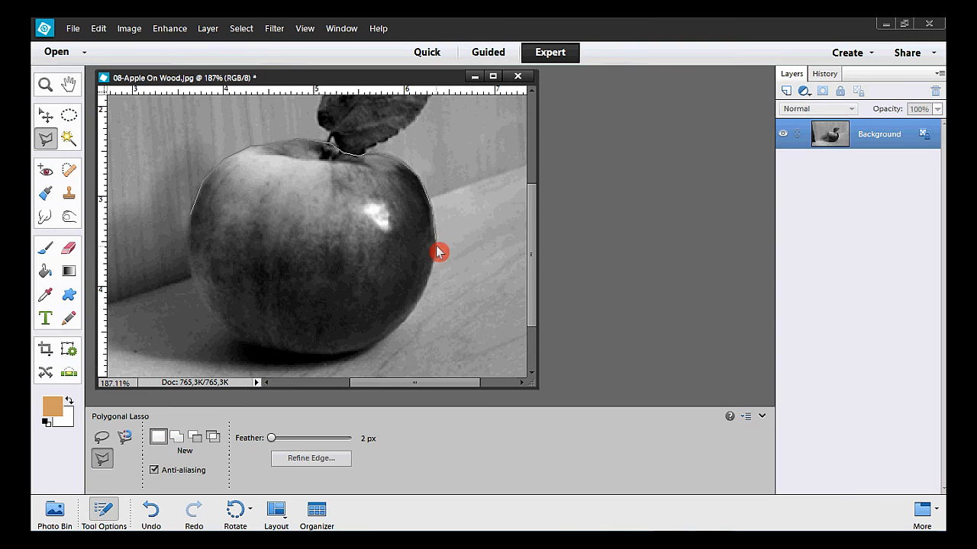
pyautogui.click(432, 286)
pyautogui.click(410, 315)
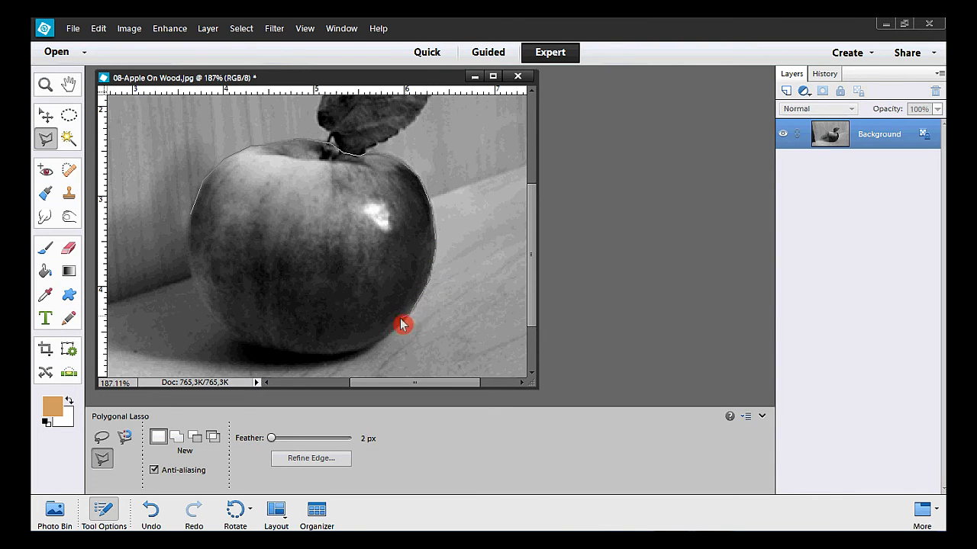
pyautogui.click(388, 338)
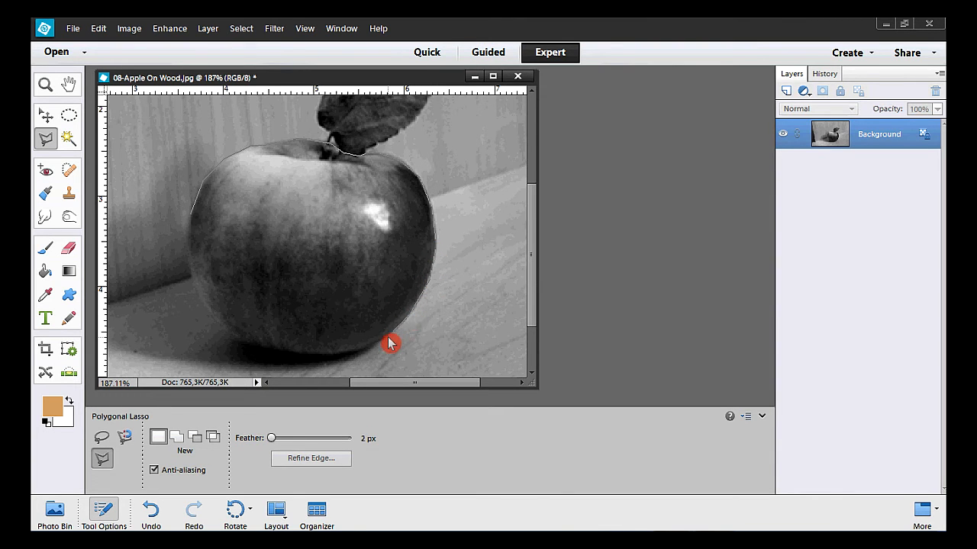
pyautogui.click(344, 357)
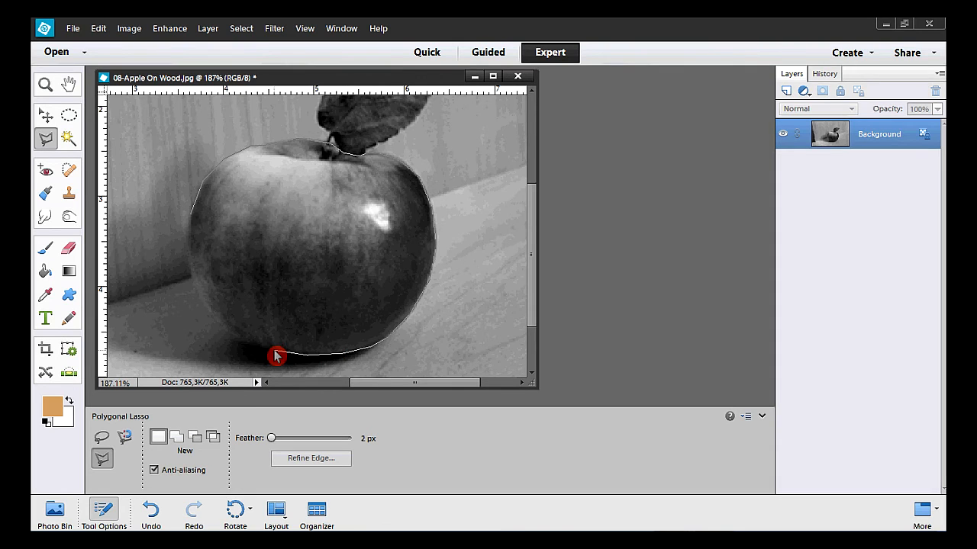
pyautogui.click(240, 348)
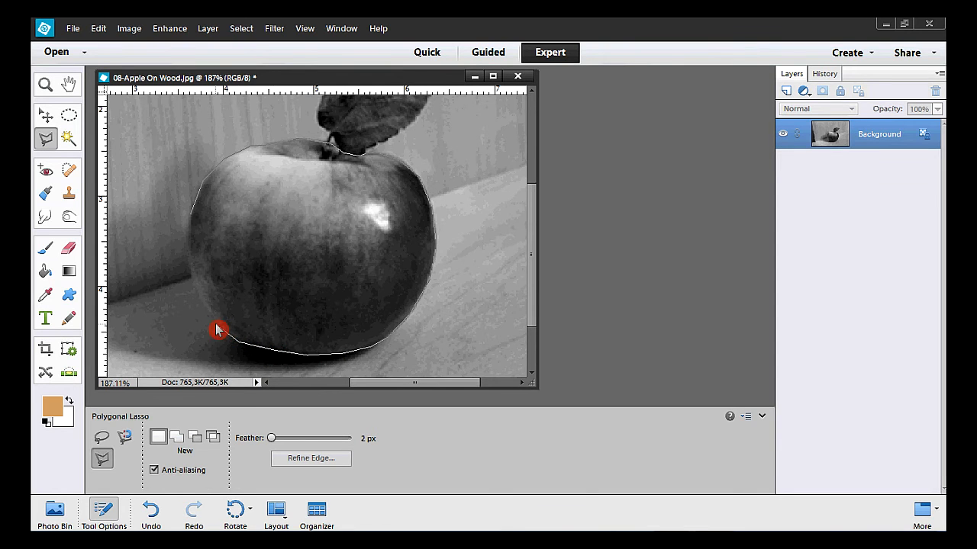
pyautogui.click(196, 287)
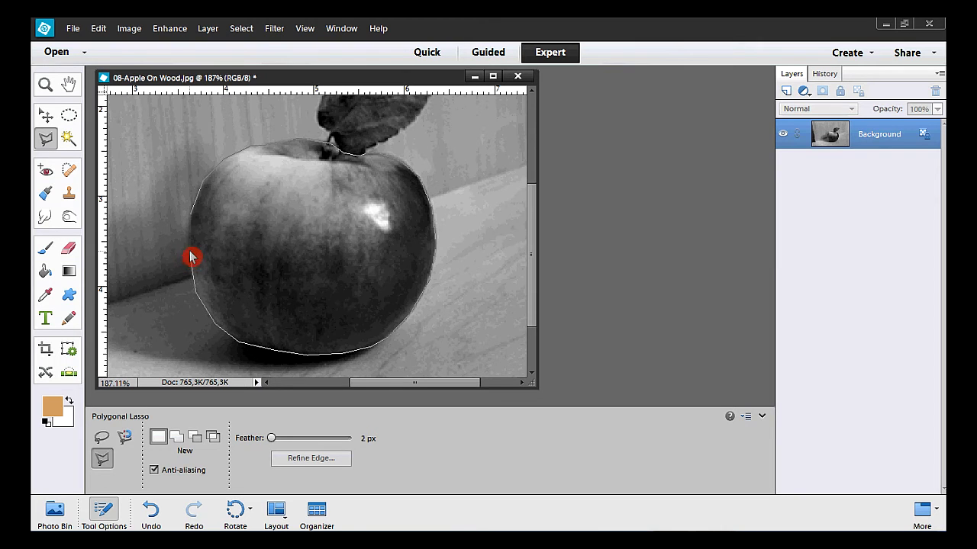
pyautogui.click(191, 221)
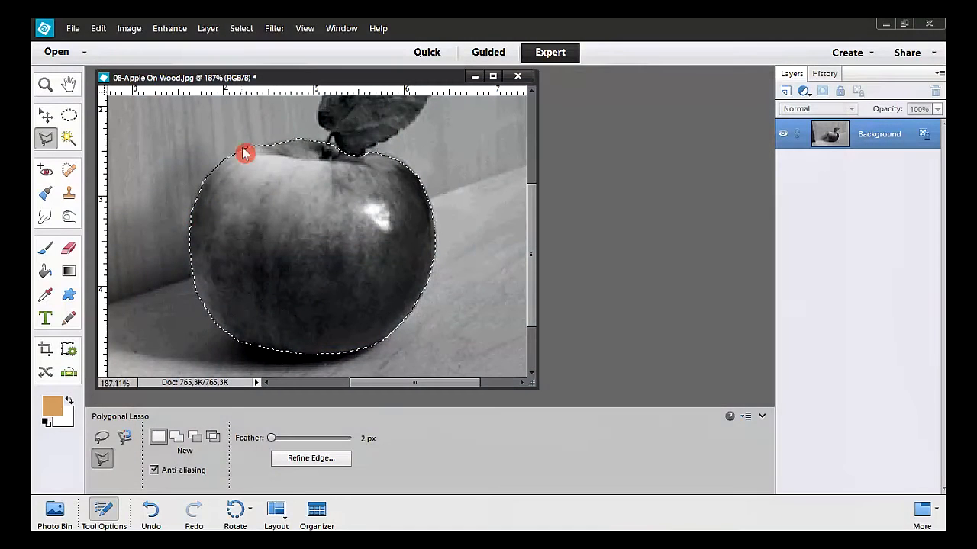
# Step: Show the Color Swatches, switch them to the Web Hues set and pick a bright red as the foreground color
pyautogui.click(341, 28)
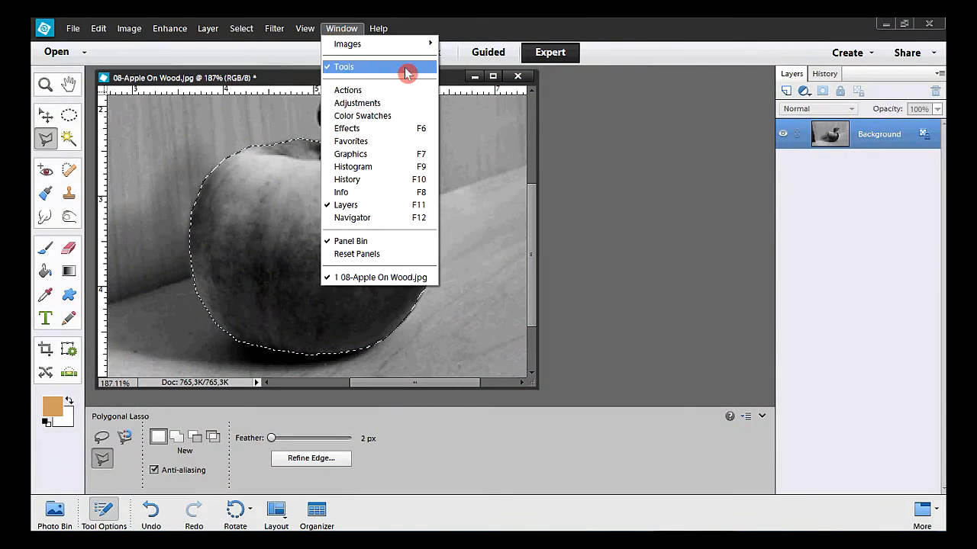
pyautogui.click(418, 122)
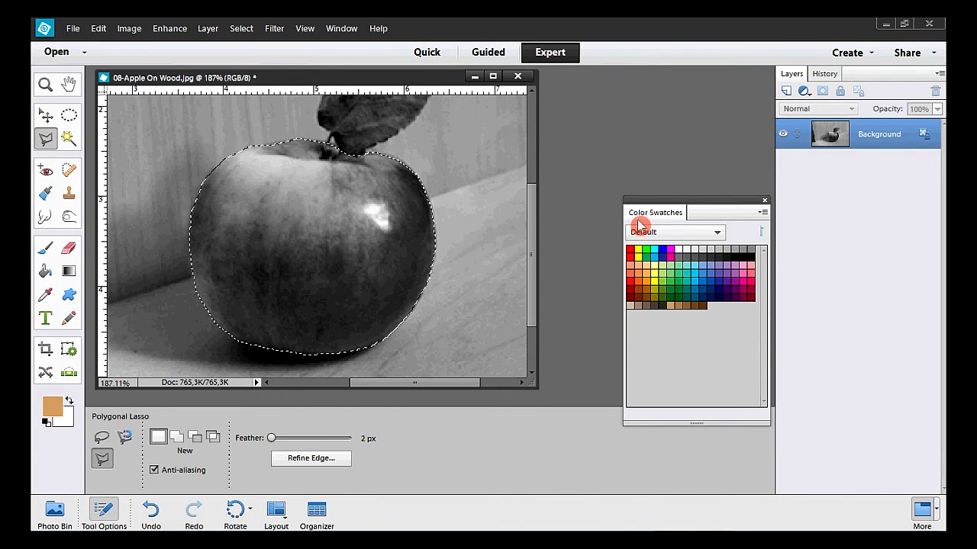
pyautogui.click(721, 233)
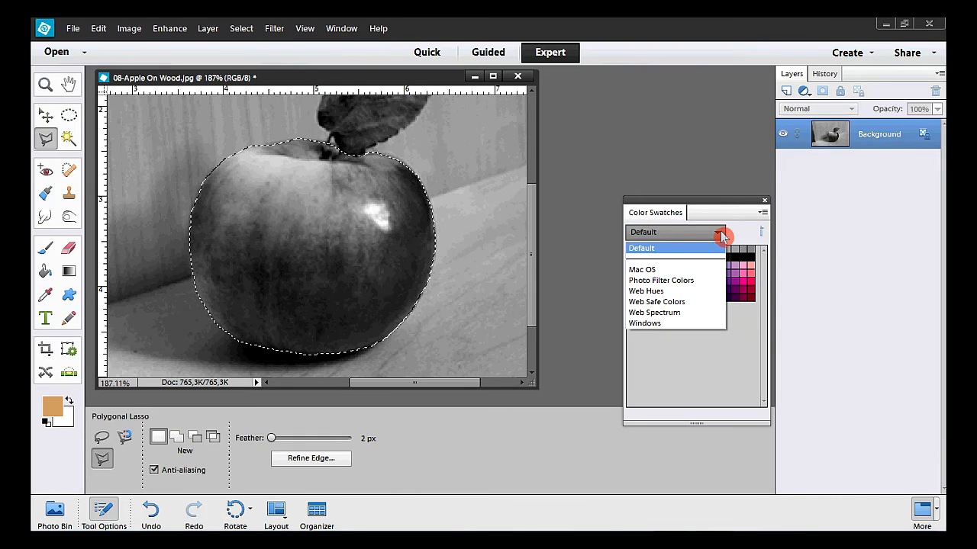
pyautogui.click(710, 294)
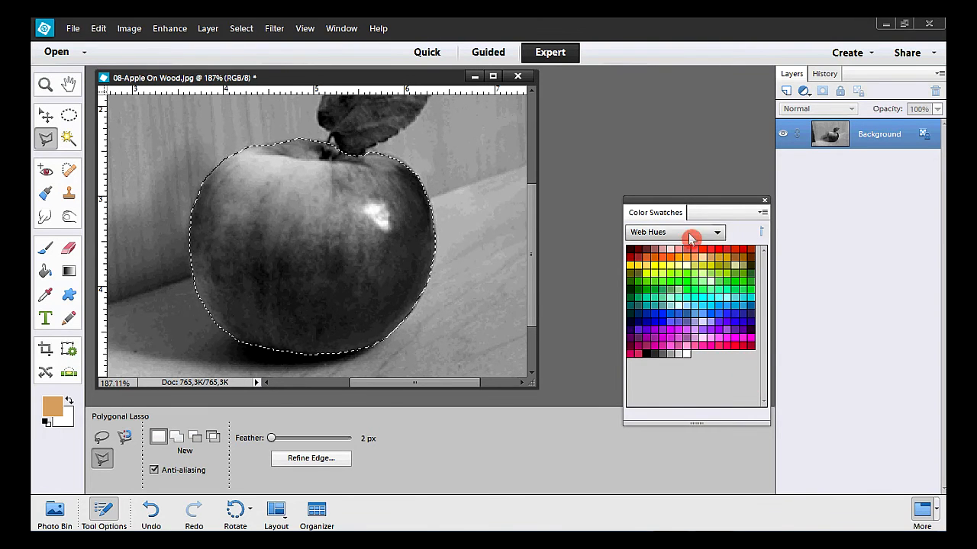
pyautogui.click(745, 250)
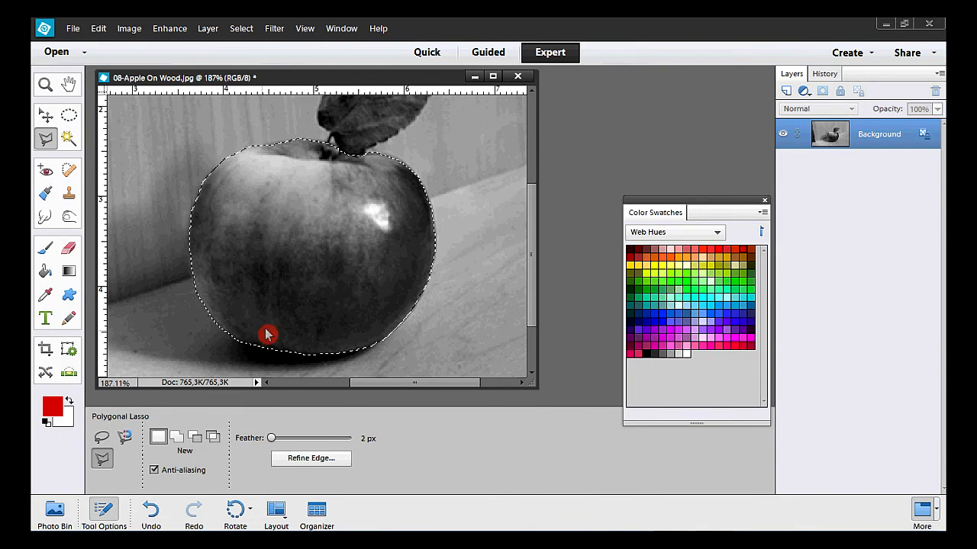
# Step: Save the apple outline as a new selection named Apple
pyautogui.click(241, 28)
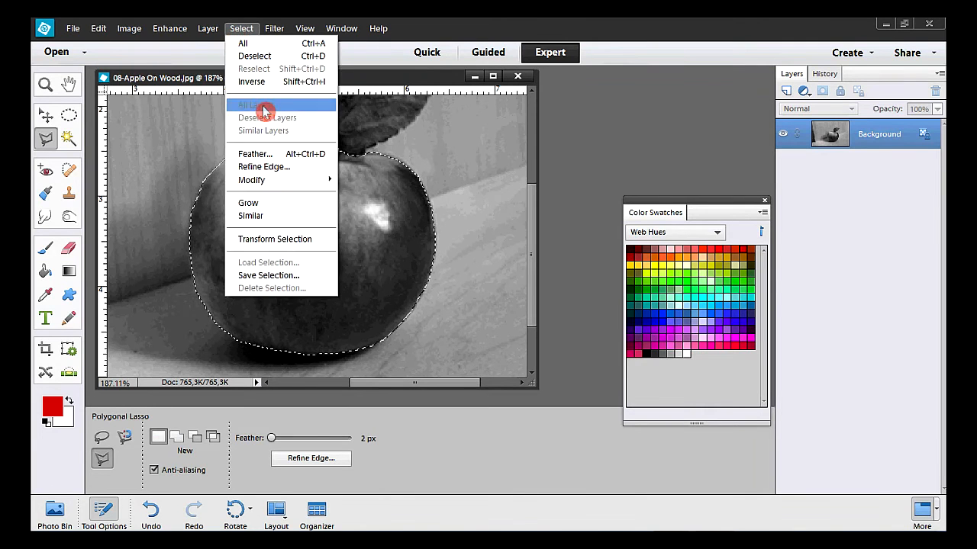
pyautogui.click(284, 277)
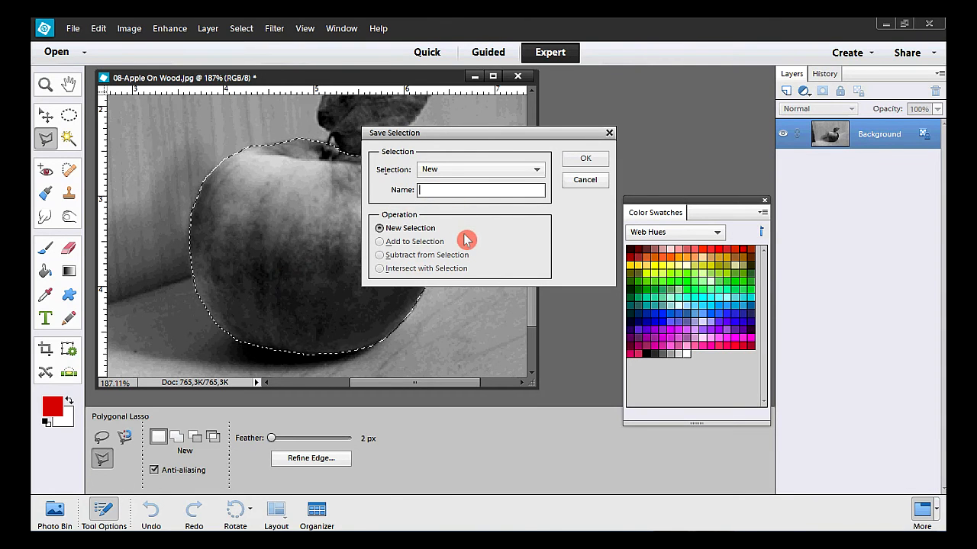
pyautogui.write('Apple')
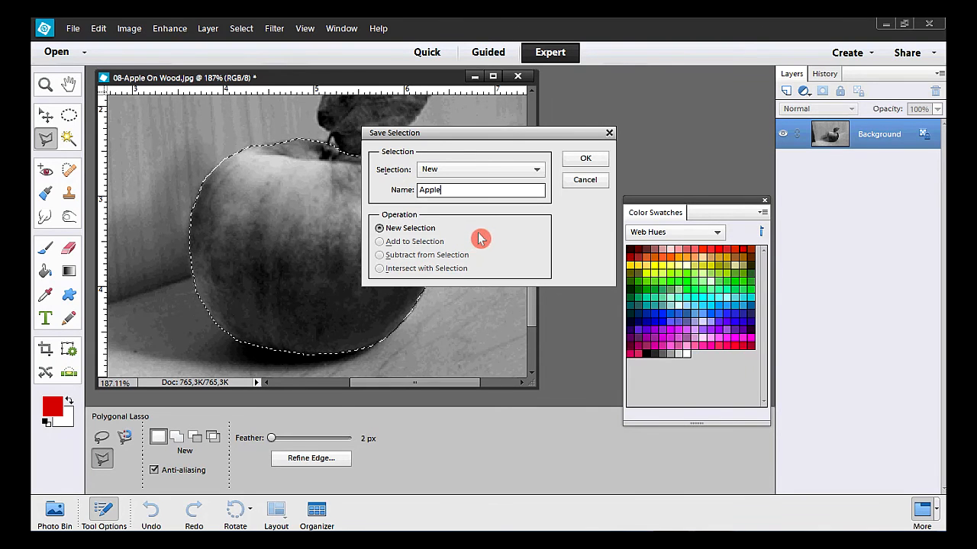
pyautogui.click(574, 166)
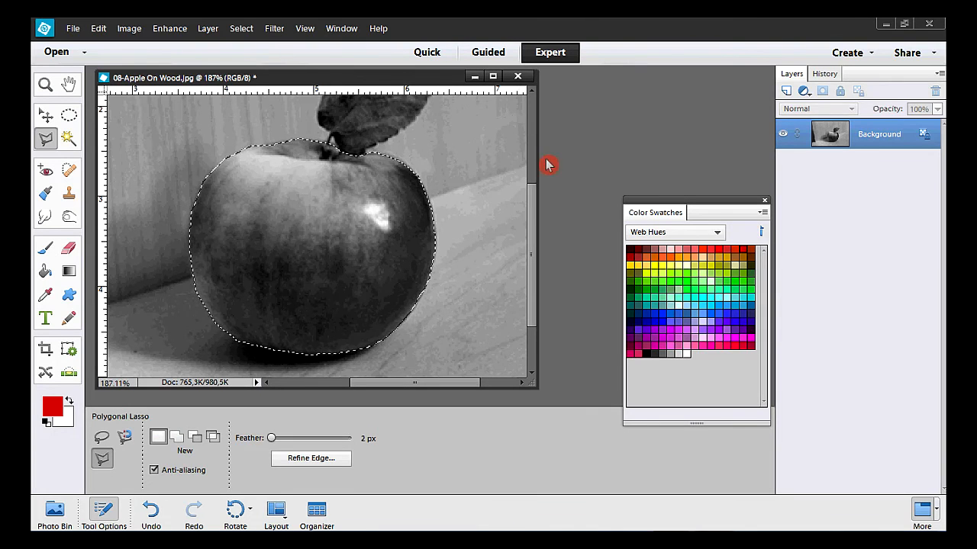
# Step: Create a new layer named Apple with Normal mode and 100% opacity
pyautogui.click(213, 36)
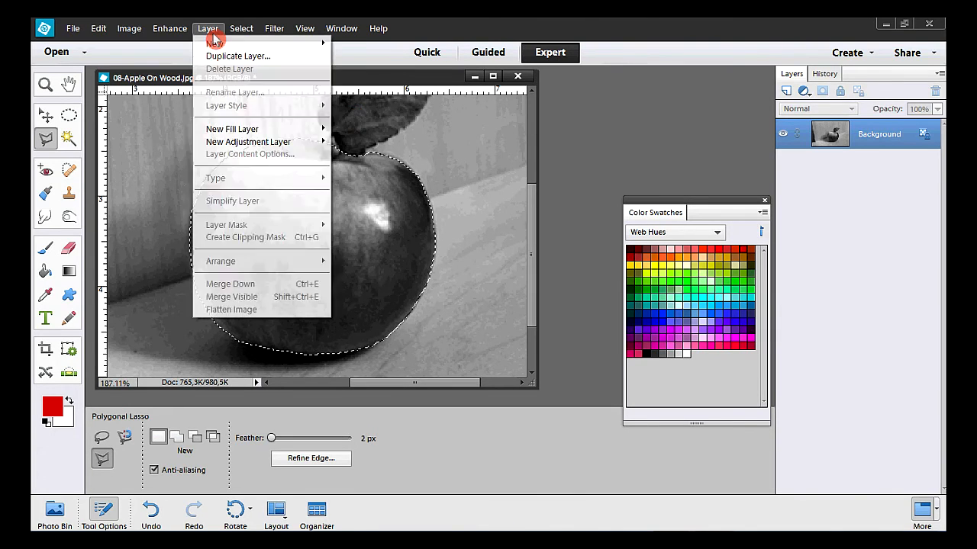
pyautogui.moveTo(272, 48)
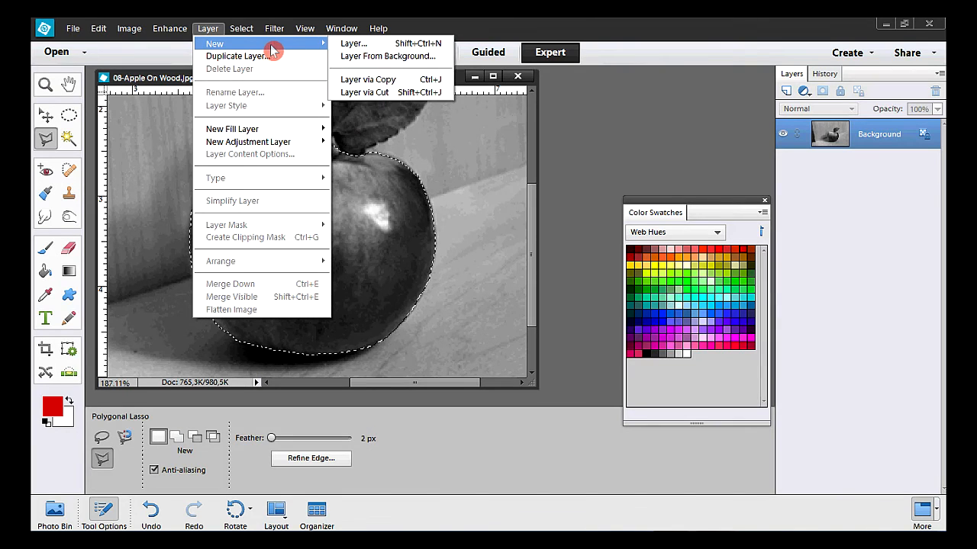
pyautogui.click(392, 43)
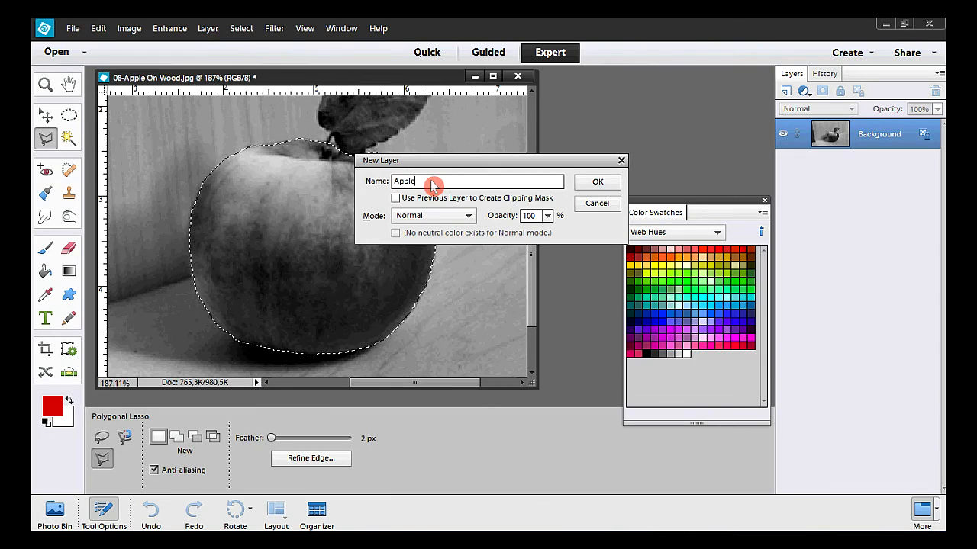
pyautogui.click(587, 186)
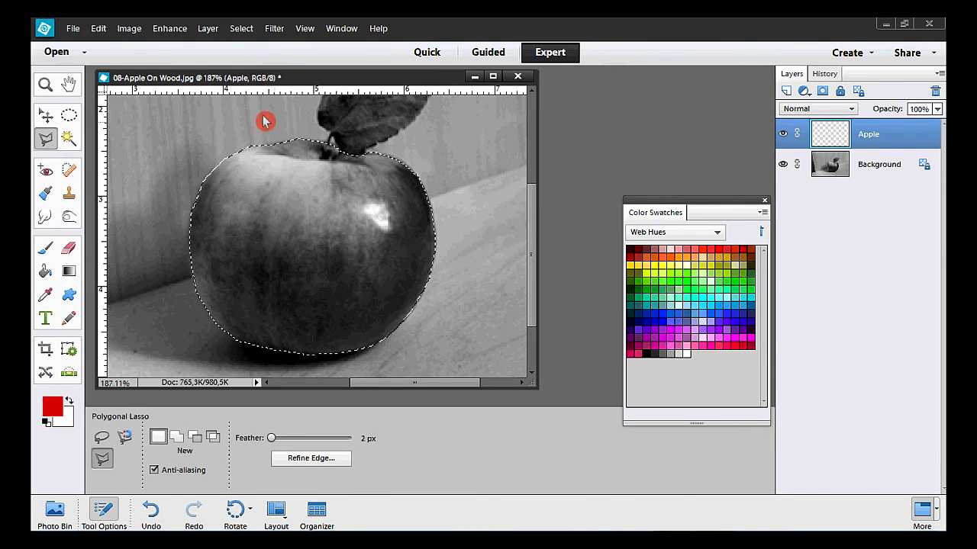
# Step: Fill the selection on the Apple layer with the red foreground color in Normal mode at 100% opacity, and deselect it
pyautogui.click(99, 28)
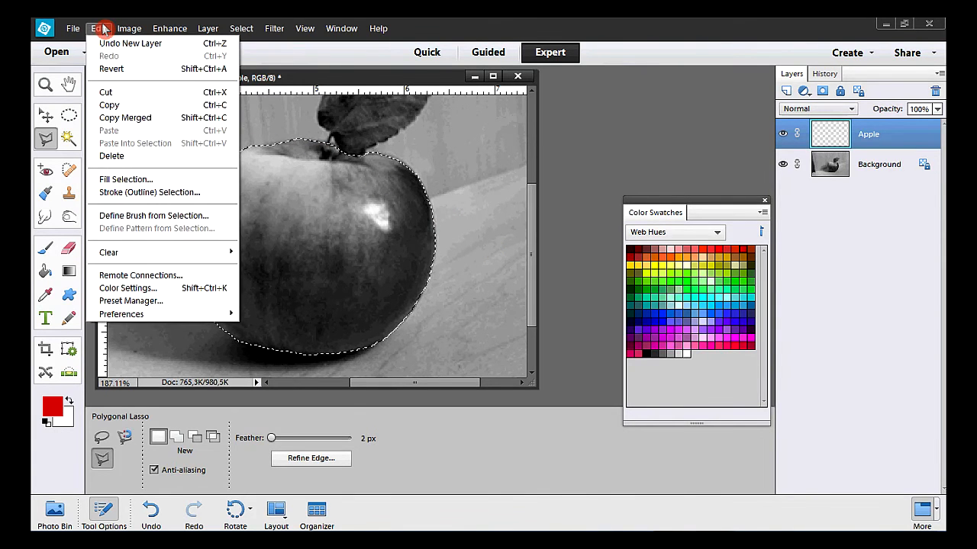
pyautogui.click(183, 180)
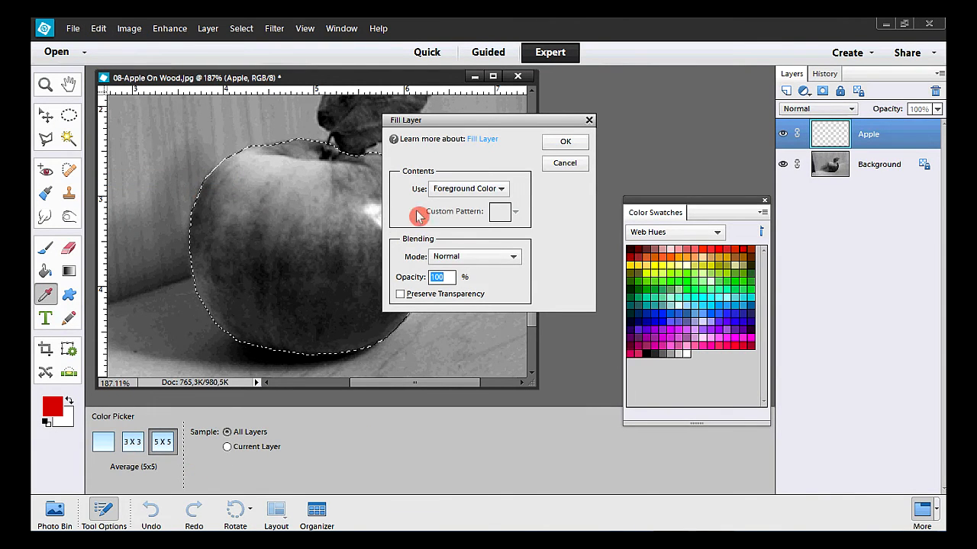
pyautogui.click(555, 143)
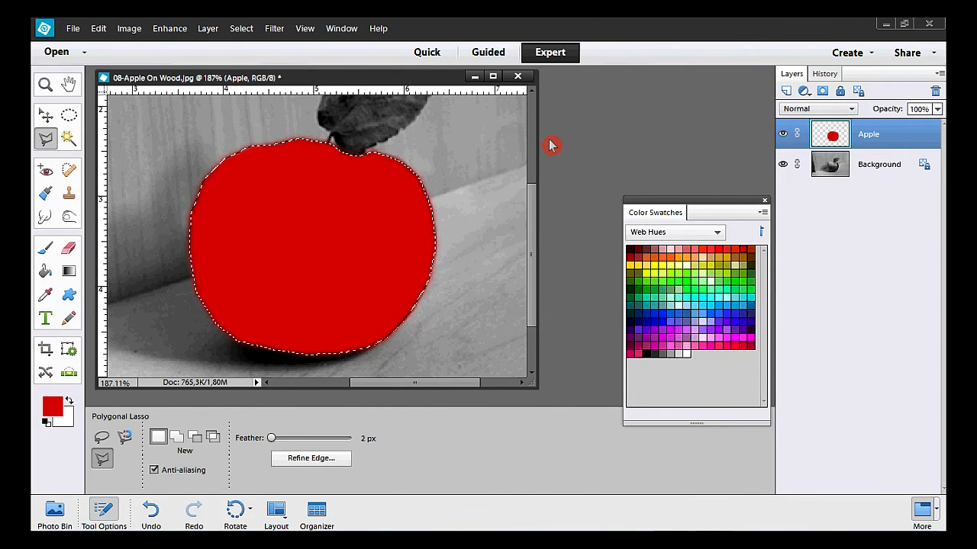
pyautogui.click(241, 29)
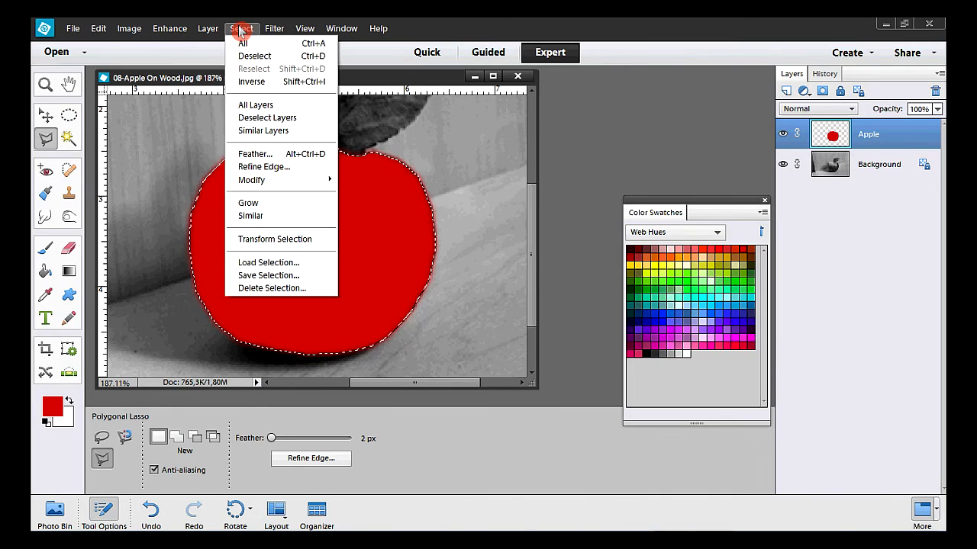
pyautogui.click(281, 57)
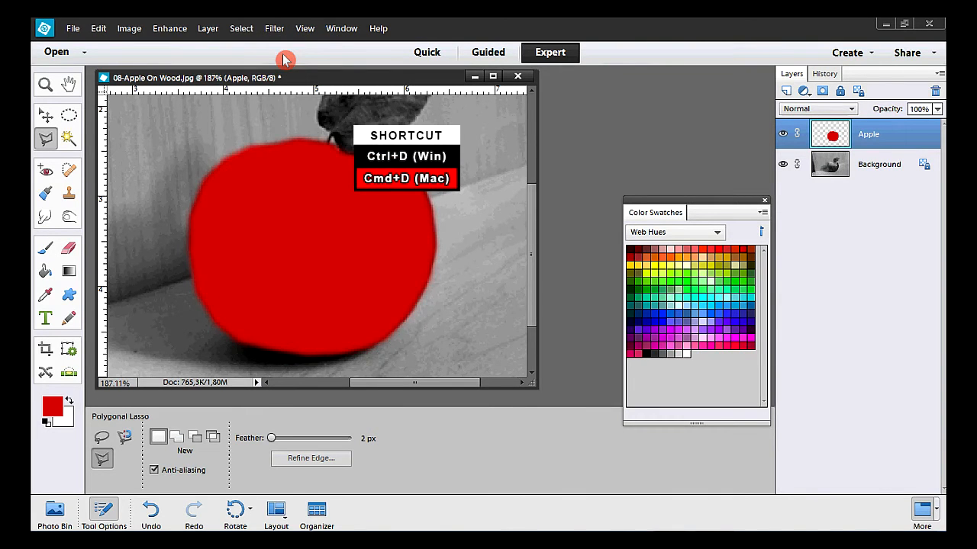
# Step: Set the Apple layer's blend mode to Overlay and lower its opacity to 70%
pyautogui.click(851, 110)
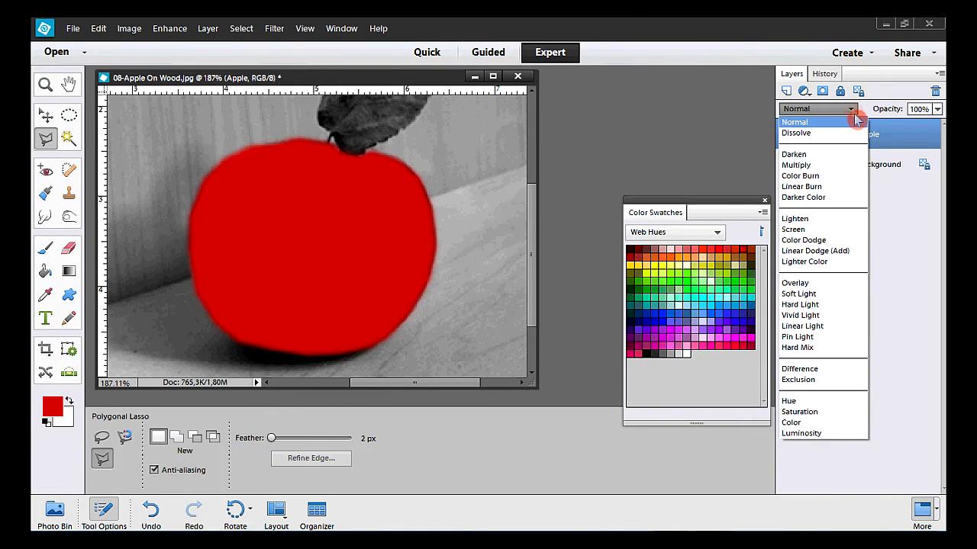
pyautogui.click(849, 288)
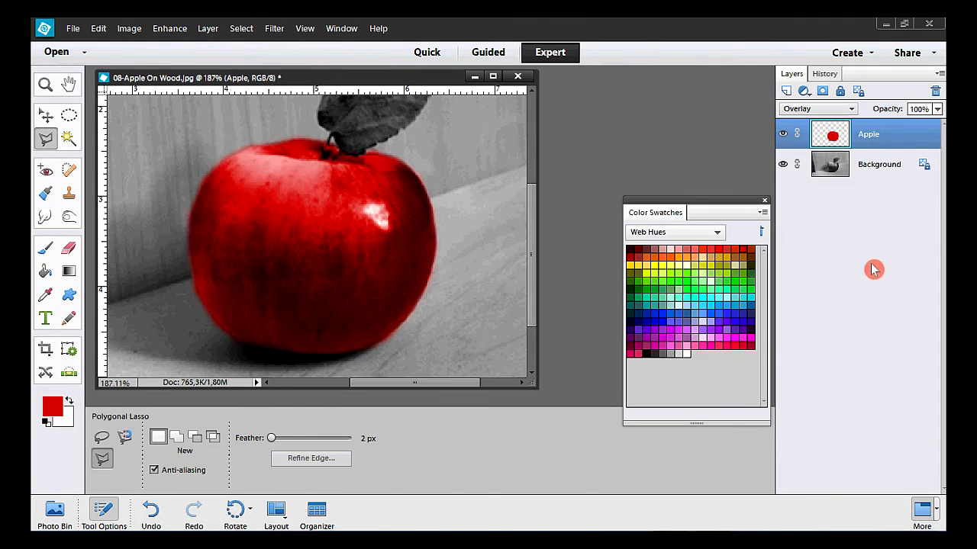
pyautogui.click(938, 109)
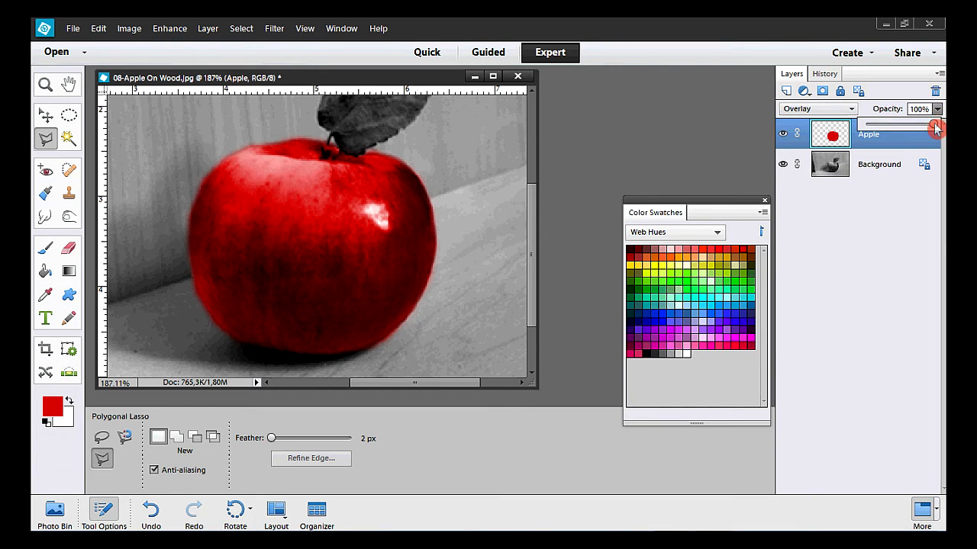
pyautogui.moveTo(935, 128); pyautogui.dragTo(914, 129)
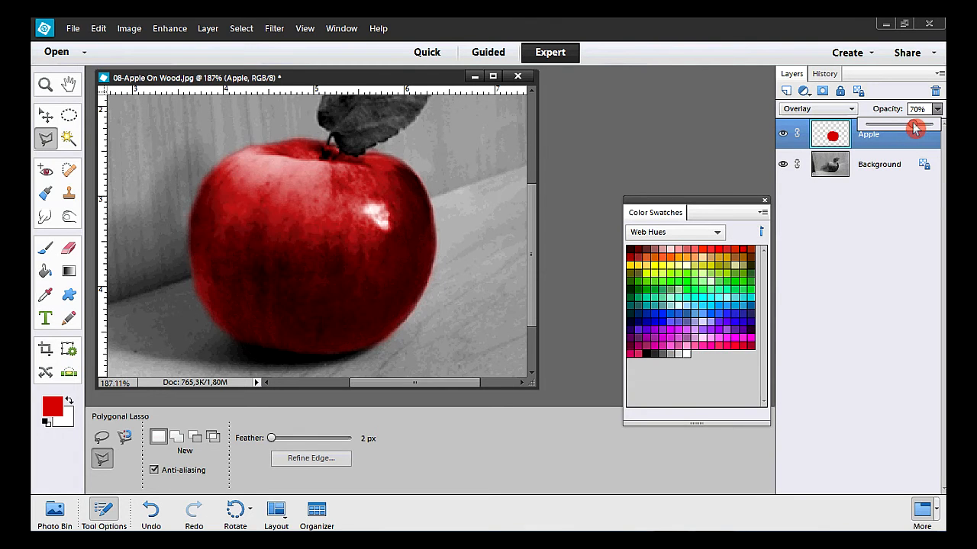
pyautogui.click(893, 215)
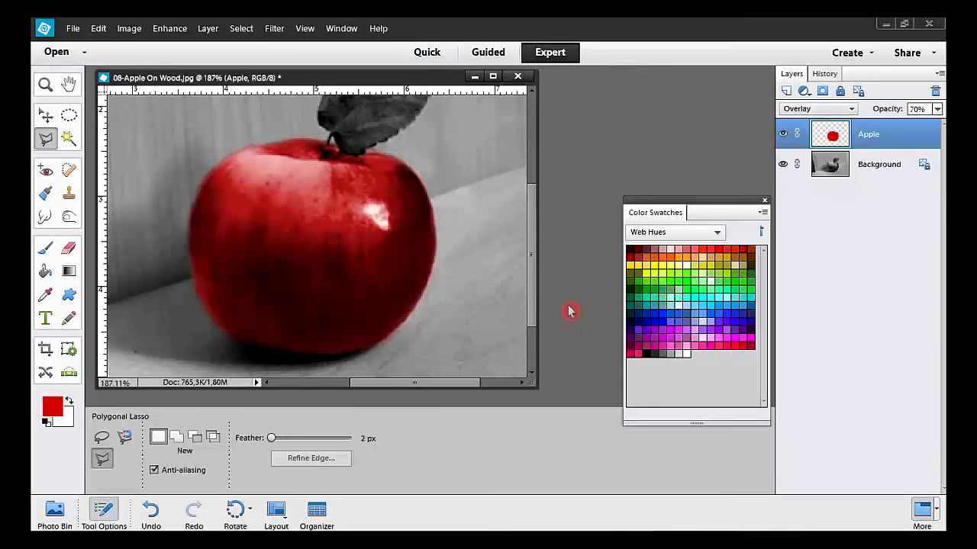
# Step: Load the saved Apple selection as a new selection
pyautogui.click(241, 28)
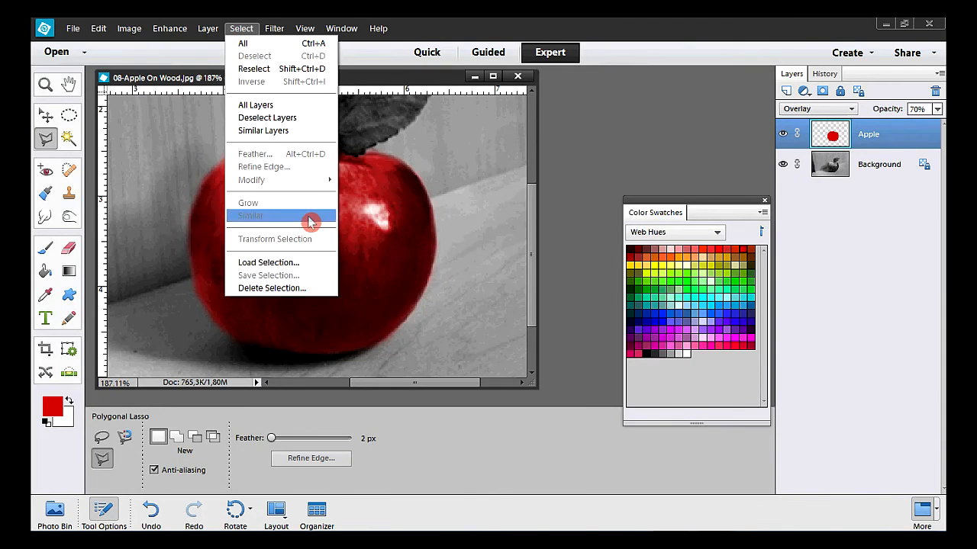
pyautogui.click(317, 262)
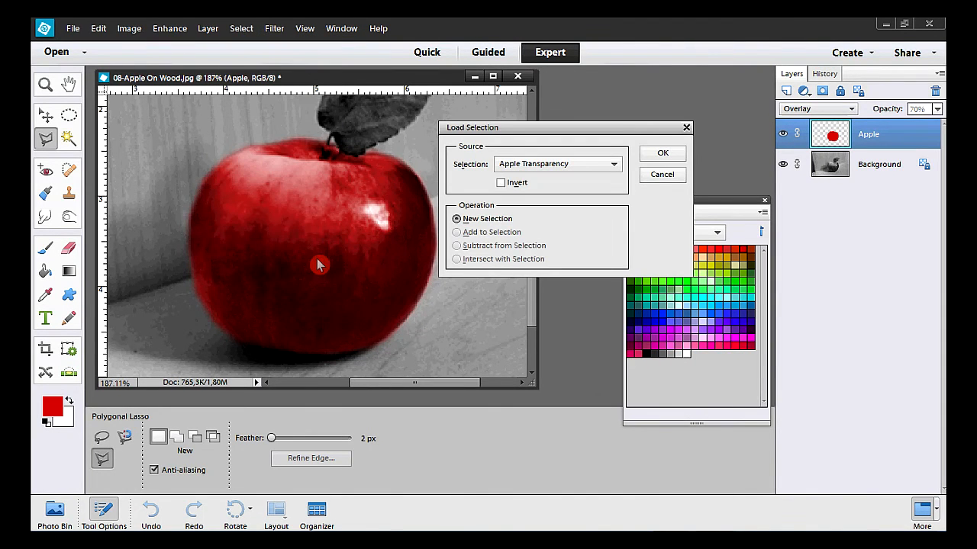
pyautogui.click(616, 166)
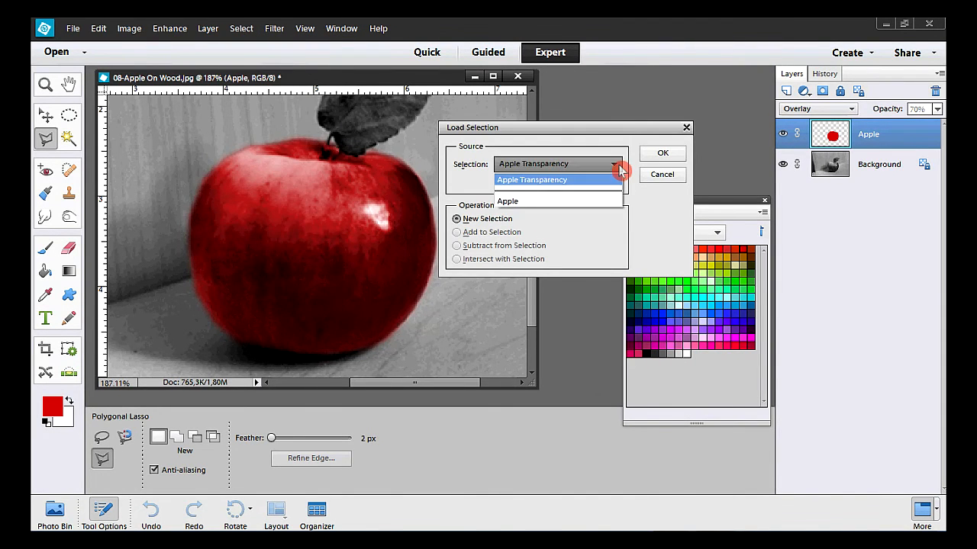
pyautogui.click(595, 205)
pyautogui.click(661, 155)
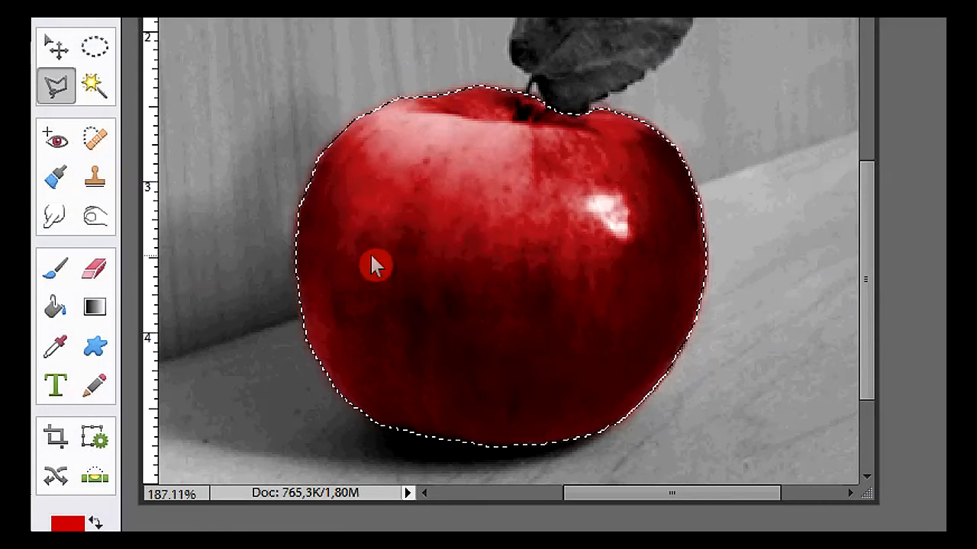
# Step: Set the Brush tool's size to 101 px and pick a medium green swatch as the foreground color
pyautogui.click(60, 278)
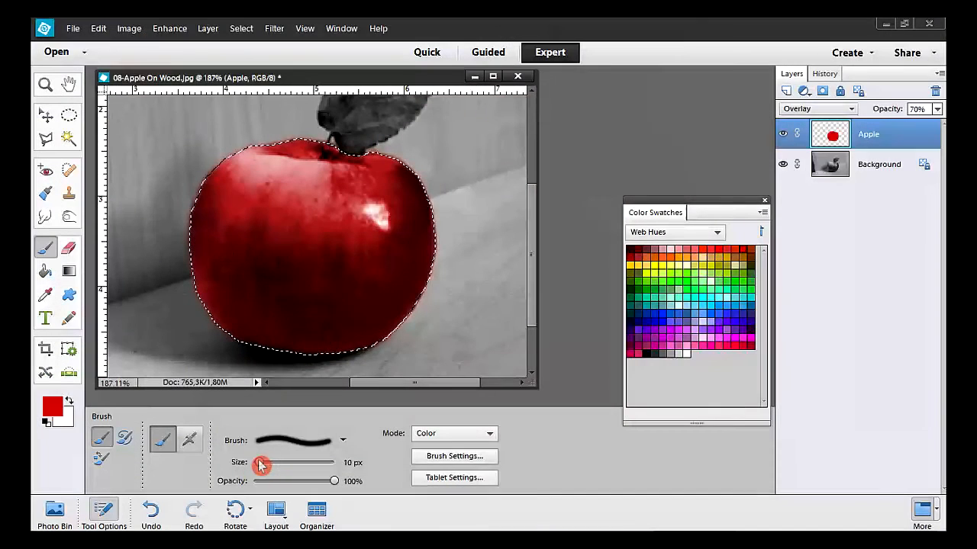
pyautogui.moveTo(262, 462); pyautogui.dragTo(306, 467)
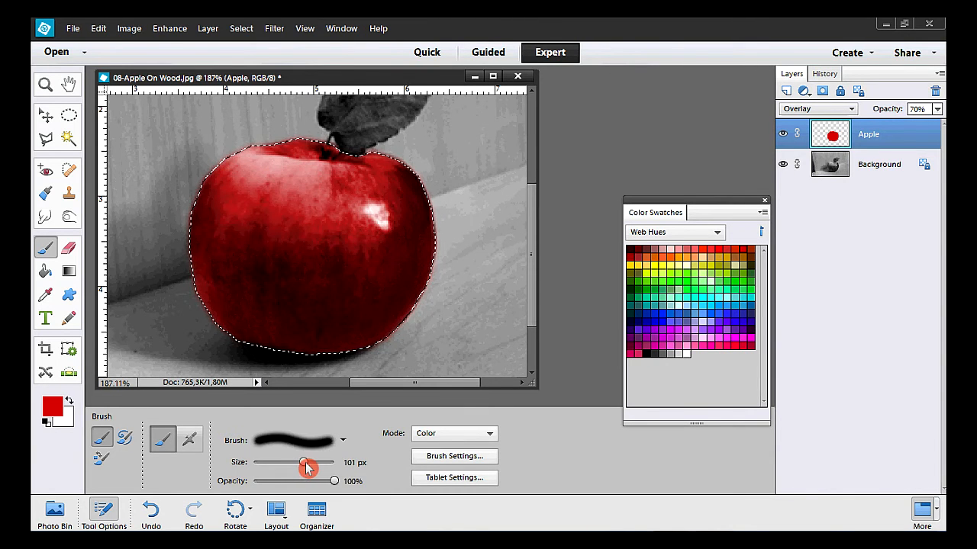
pyautogui.click(645, 296)
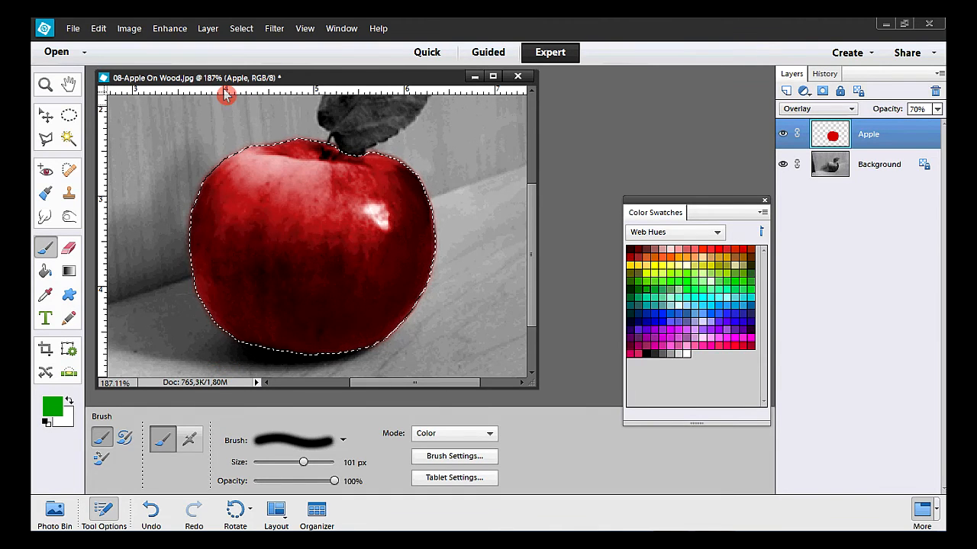
# Step: Create a new layer named Green Apple with Normal mode and 100% opacity
pyautogui.click(206, 28)
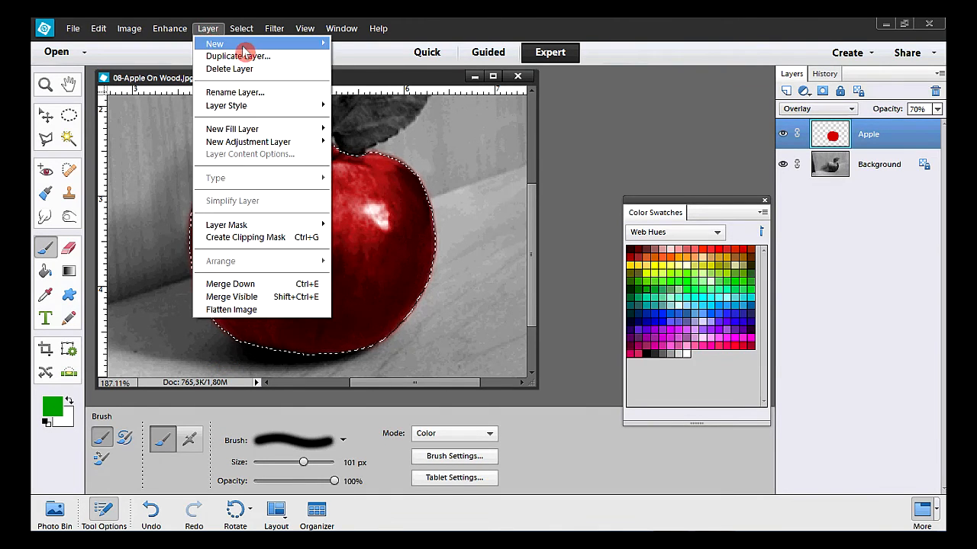
pyautogui.moveTo(255, 44)
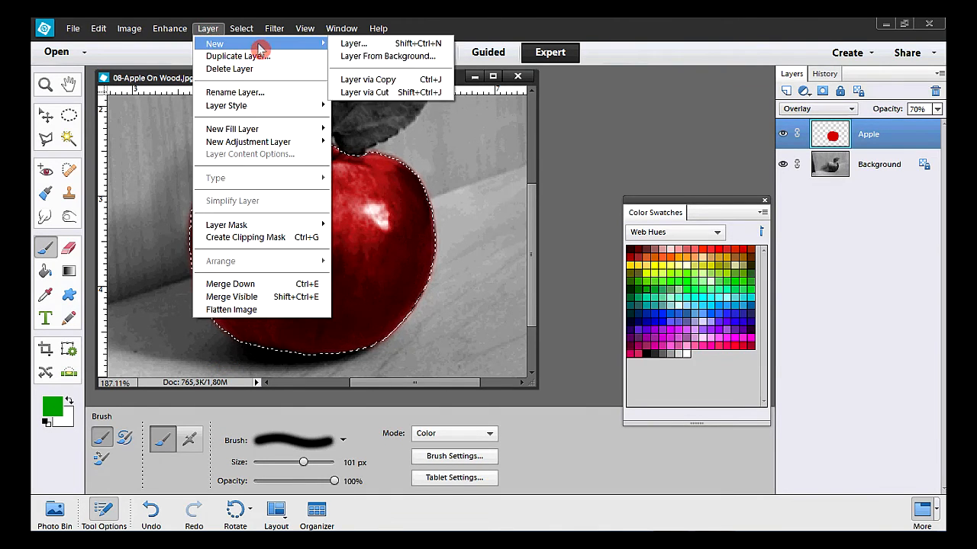
pyautogui.click(392, 44)
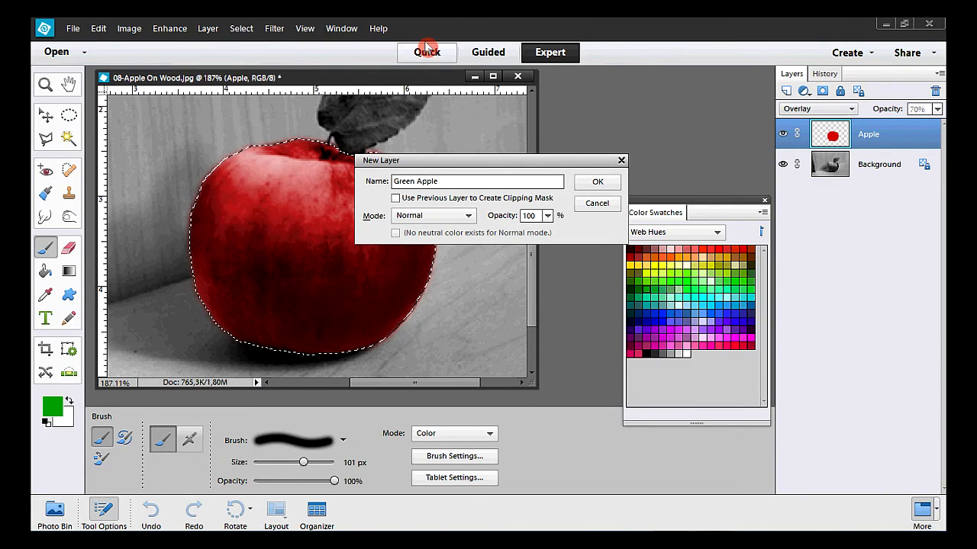
pyautogui.click(599, 182)
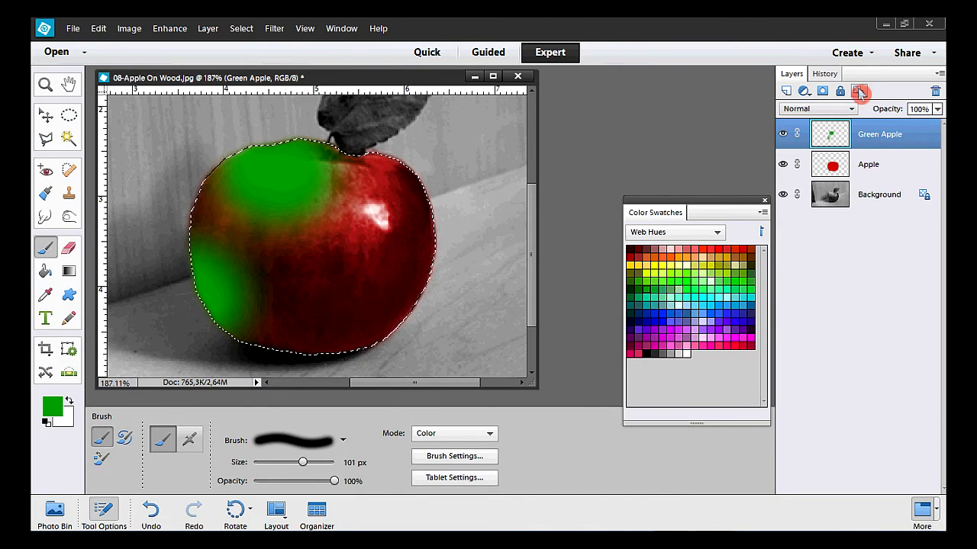
# Step: Set the Green Apple layer to Overlay mode at 70% opacity and deselect the apple outline
pyautogui.click(854, 111)
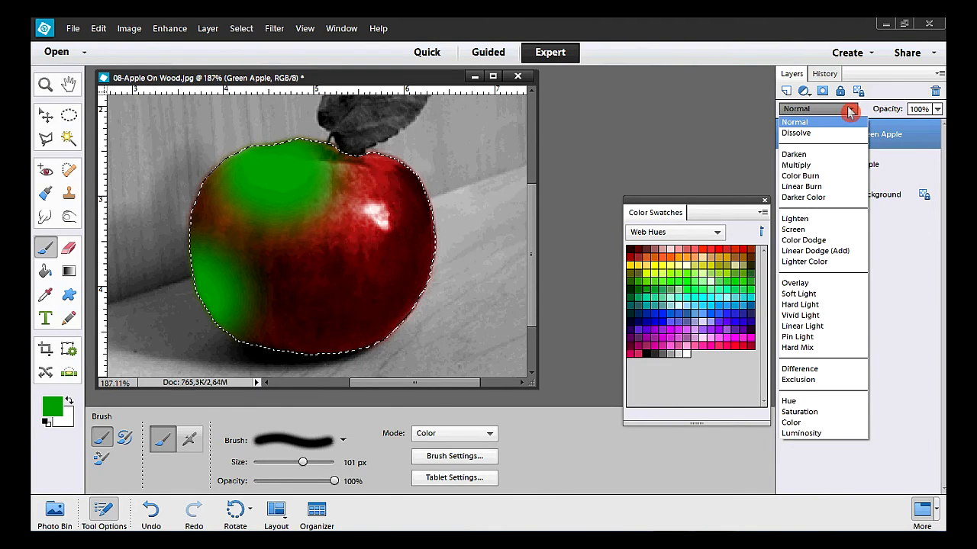
pyautogui.click(840, 285)
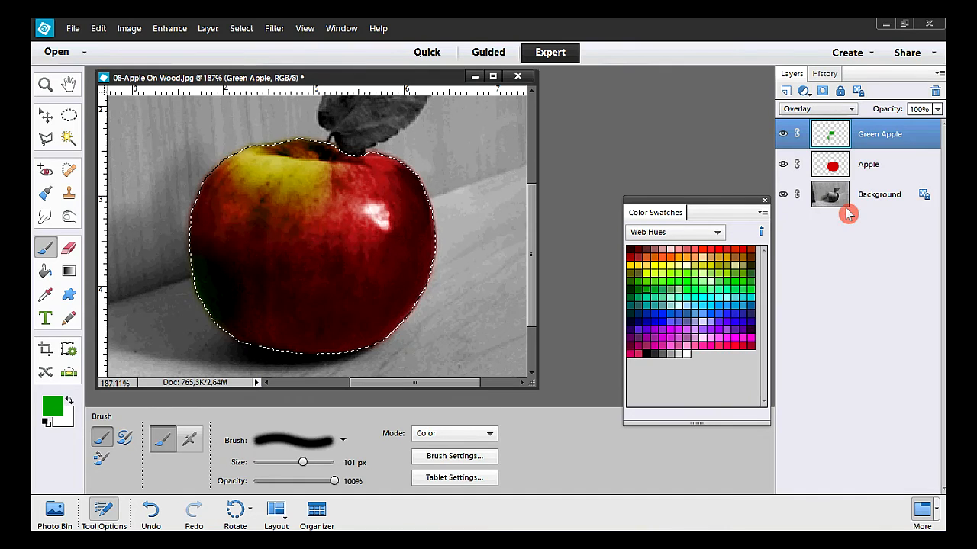
pyautogui.click(937, 110)
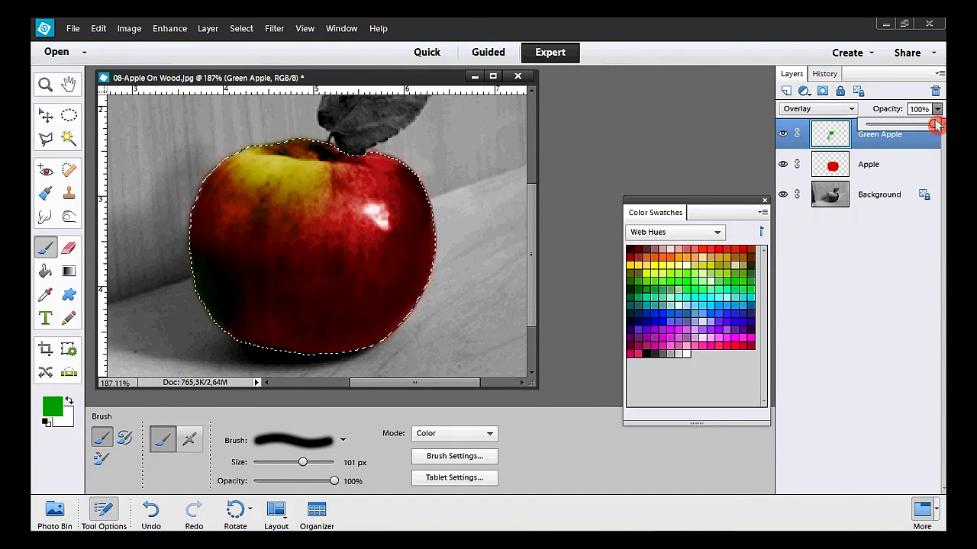
pyautogui.moveTo(939, 125); pyautogui.dragTo(904, 126)
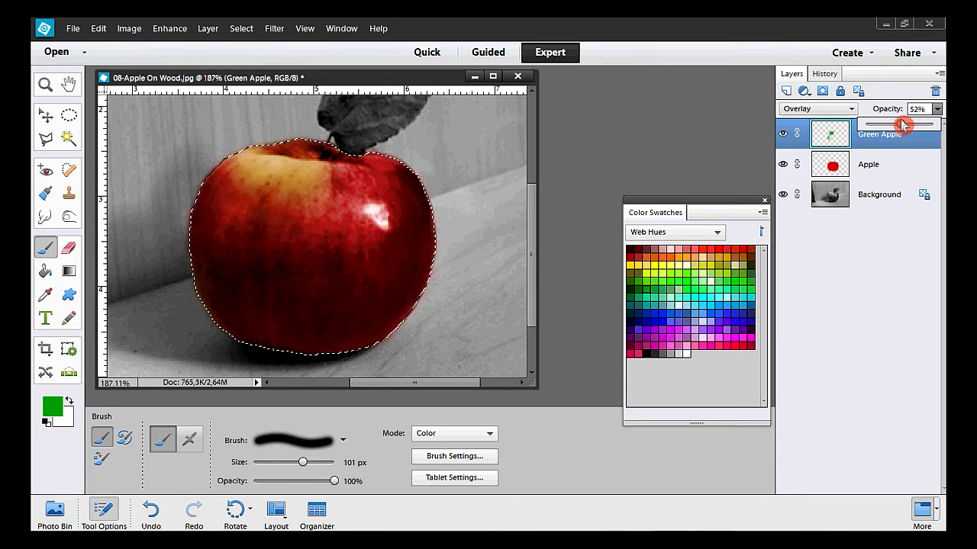
pyautogui.moveTo(904, 126); pyautogui.dragTo(916, 128)
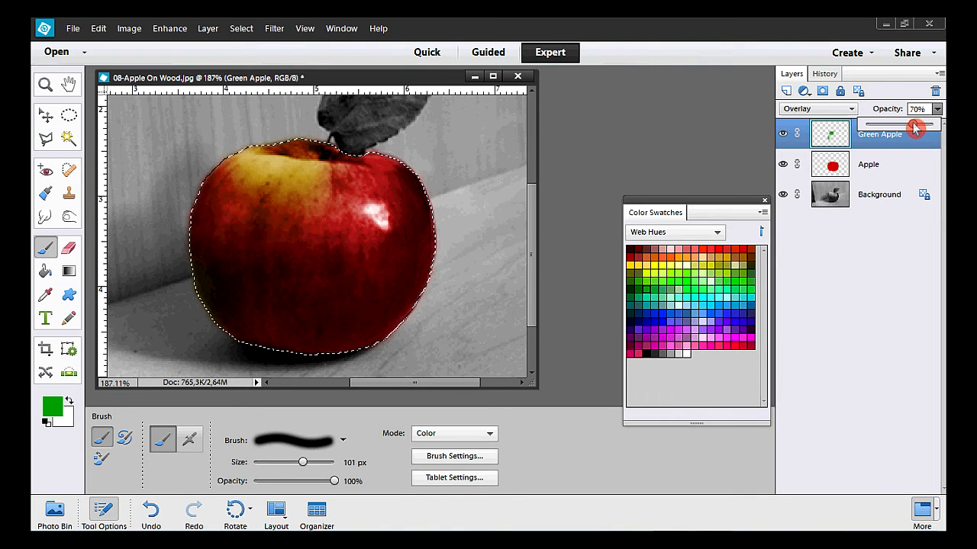
pyautogui.click(866, 252)
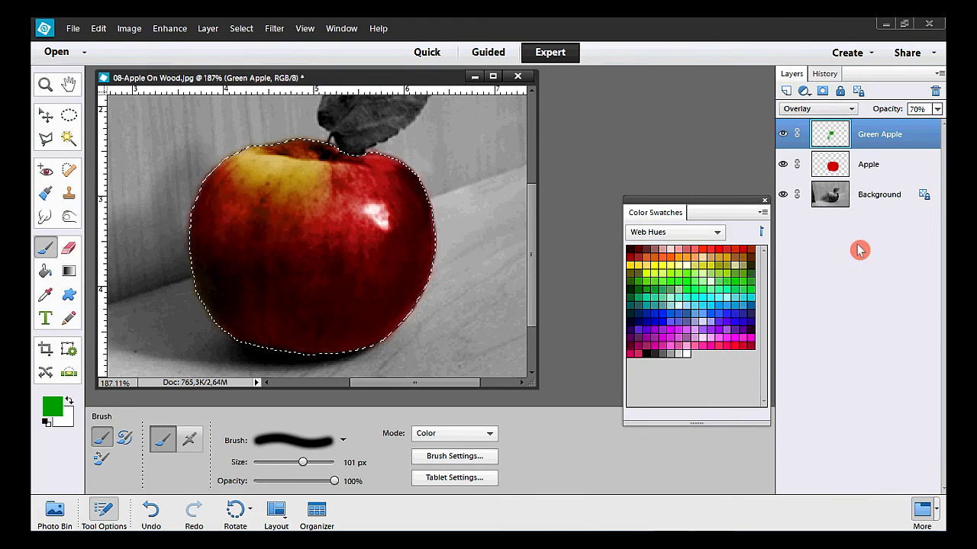
pyautogui.click(240, 29)
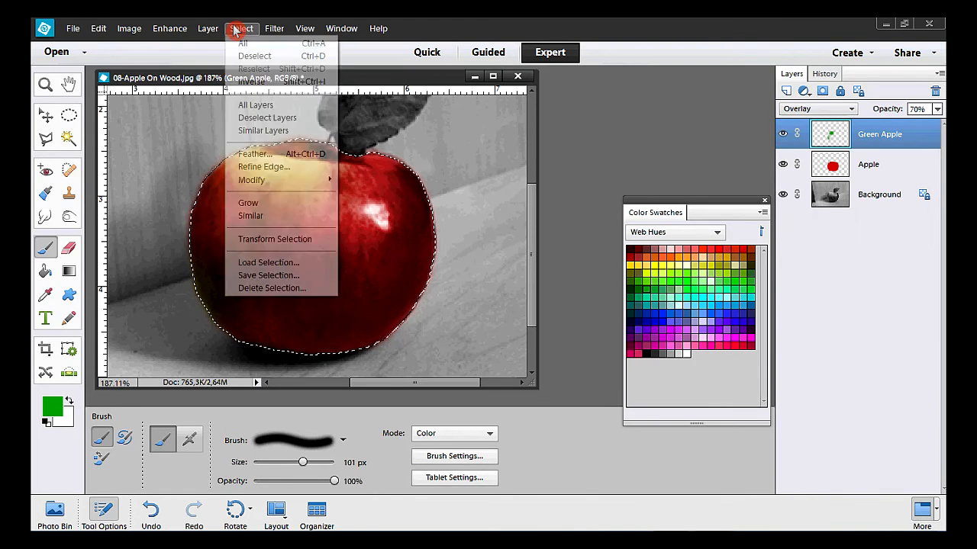
pyautogui.click(281, 58)
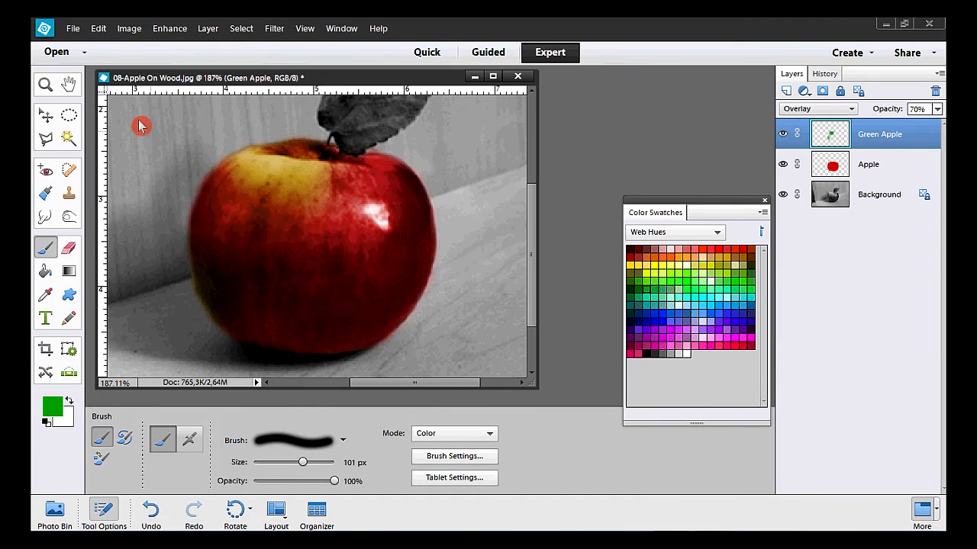
# Step: Create a new layer named Leaf with Normal mode and 100% opacity above the Green Apple layer
pyautogui.doubleClick(70, 85)
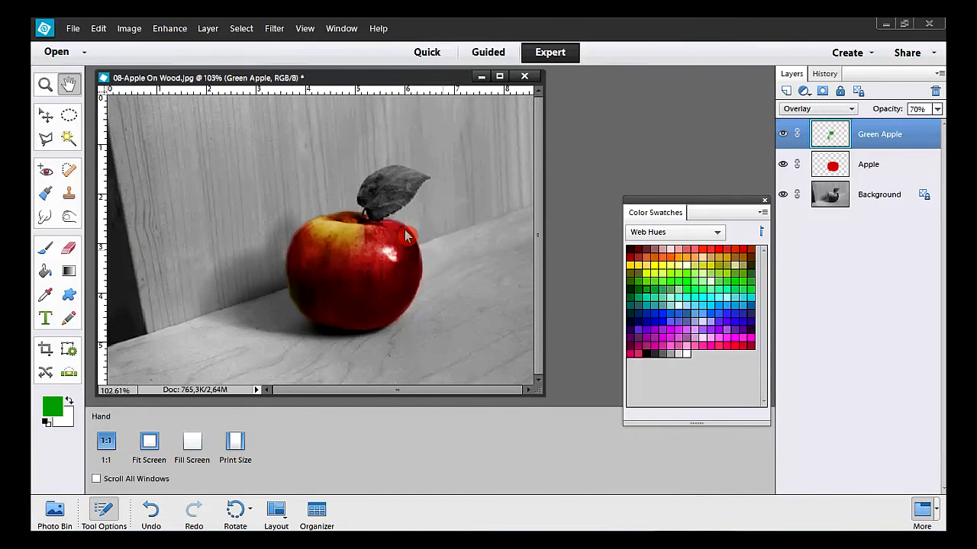
pyautogui.click(202, 29)
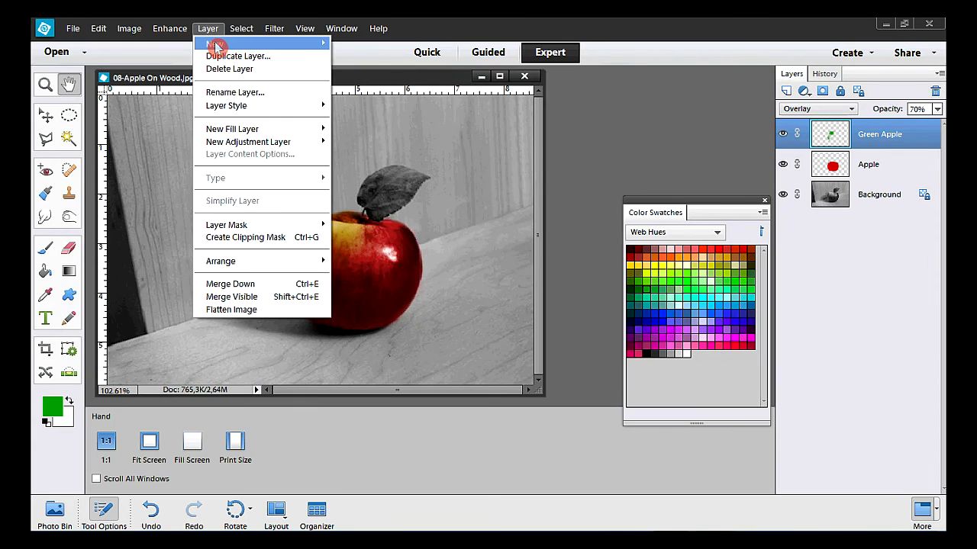
pyautogui.moveTo(215, 44)
pyautogui.click(403, 47)
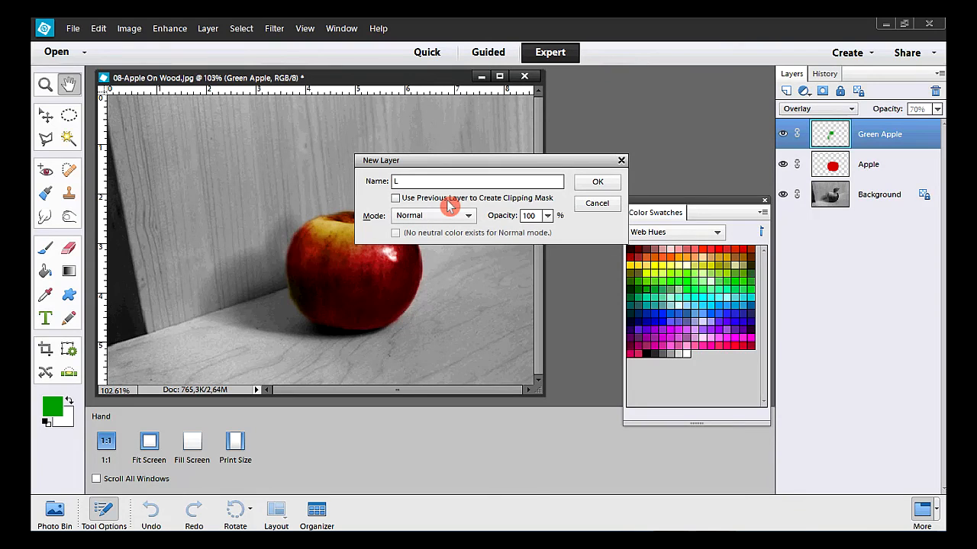
pyautogui.write('Leaf')
pyautogui.click(589, 184)
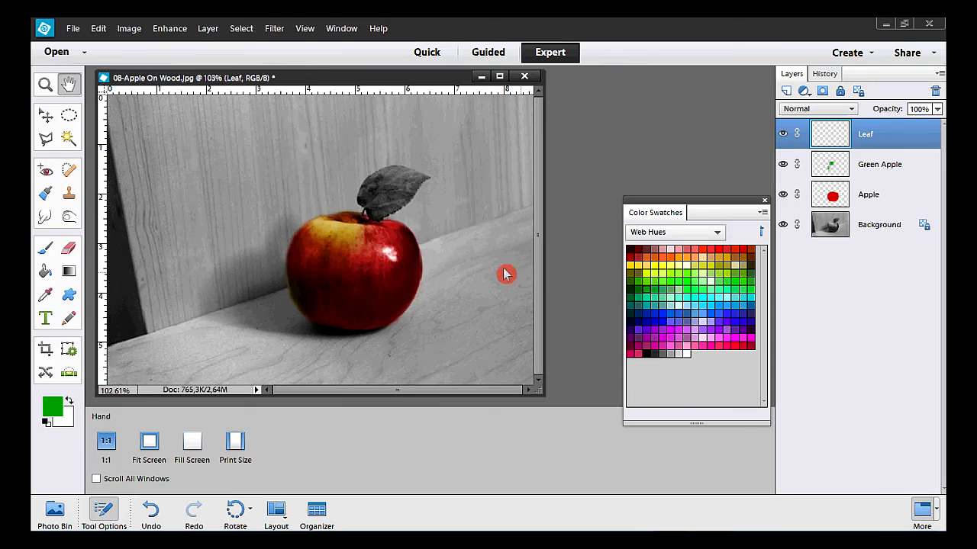
# Step: Select the leaf above the apple by tracing its full outline with the Polygonal Lasso tool
pyautogui.click(45, 84)
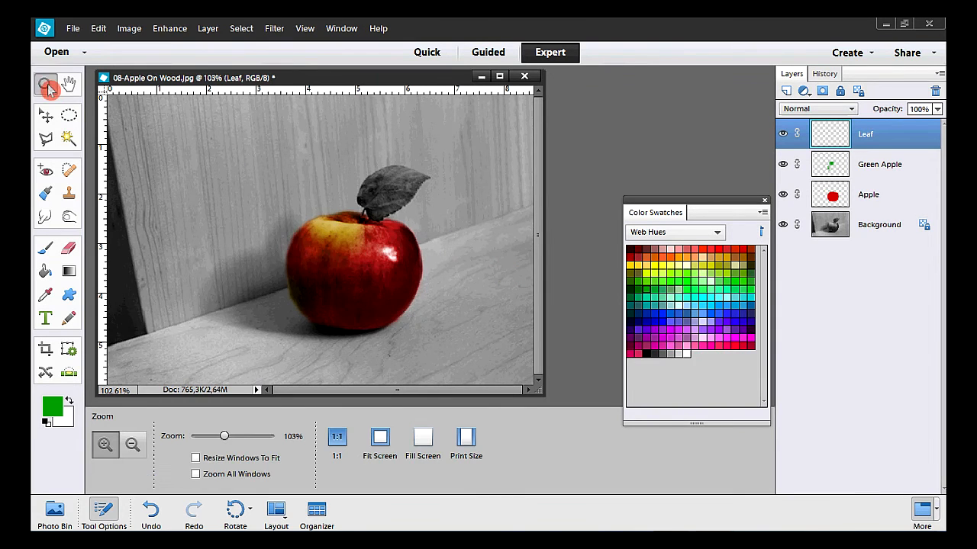
pyautogui.moveTo(334, 150); pyautogui.dragTo(450, 240)
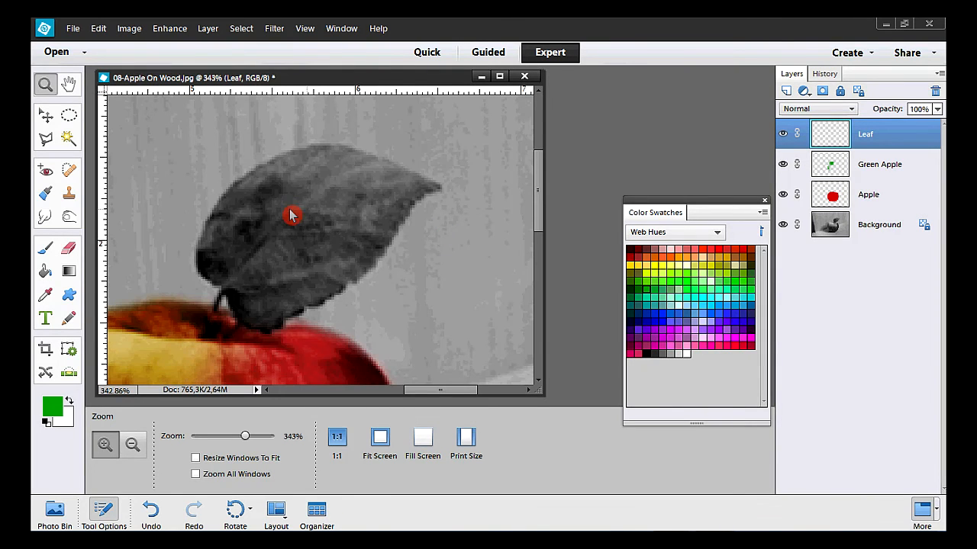
pyautogui.click(45, 141)
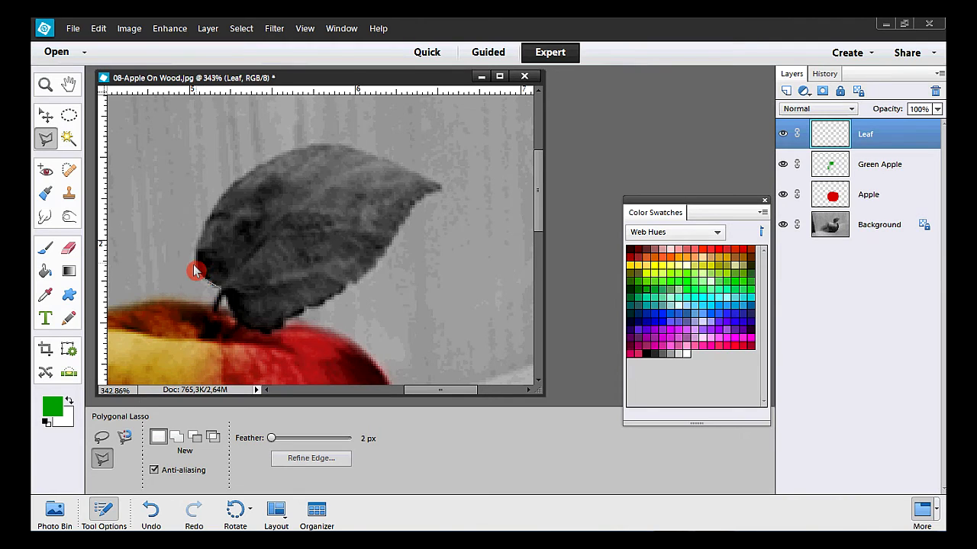
pyautogui.click(196, 266)
pyautogui.click(200, 240)
pyautogui.click(214, 202)
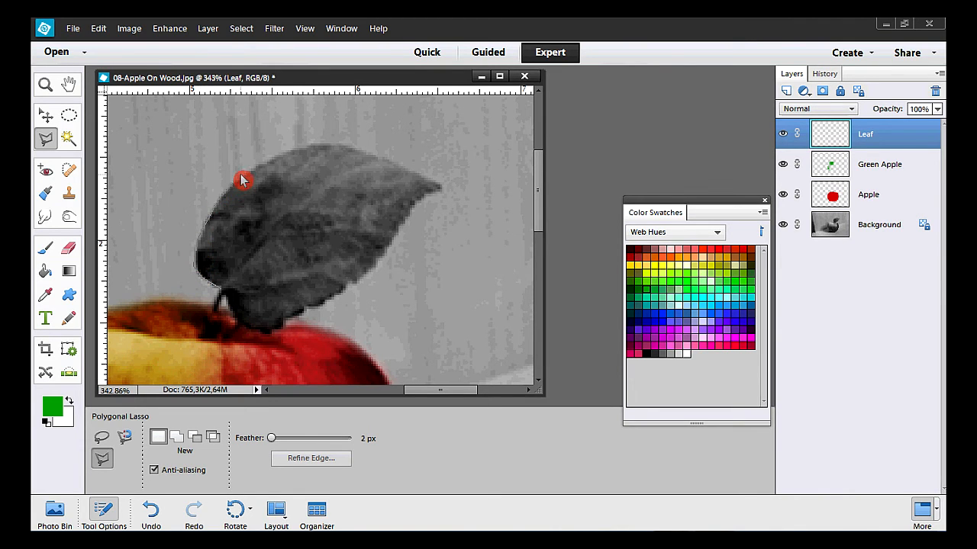
pyautogui.click(239, 176)
pyautogui.click(310, 148)
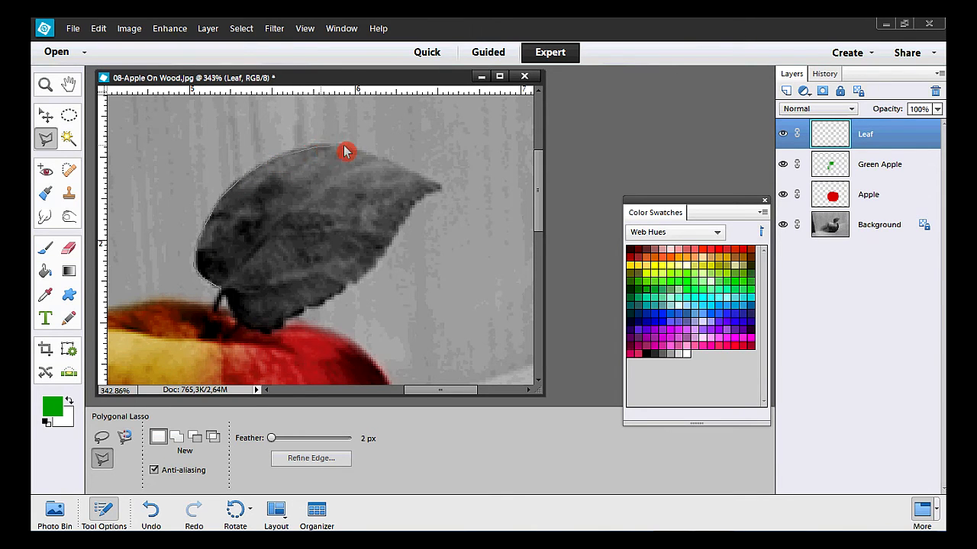
pyautogui.click(352, 151)
pyautogui.click(441, 188)
pyautogui.click(391, 253)
pyautogui.click(359, 284)
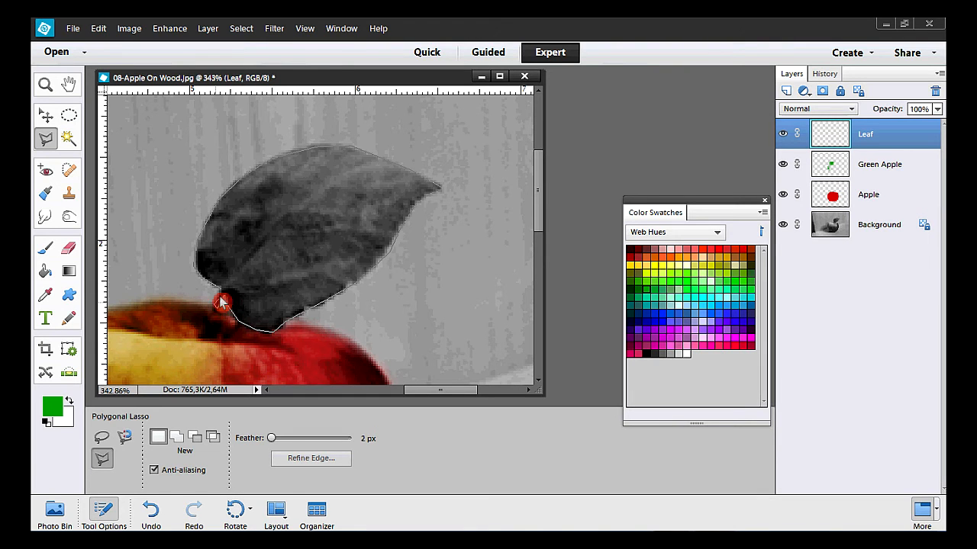
pyautogui.click(220, 294)
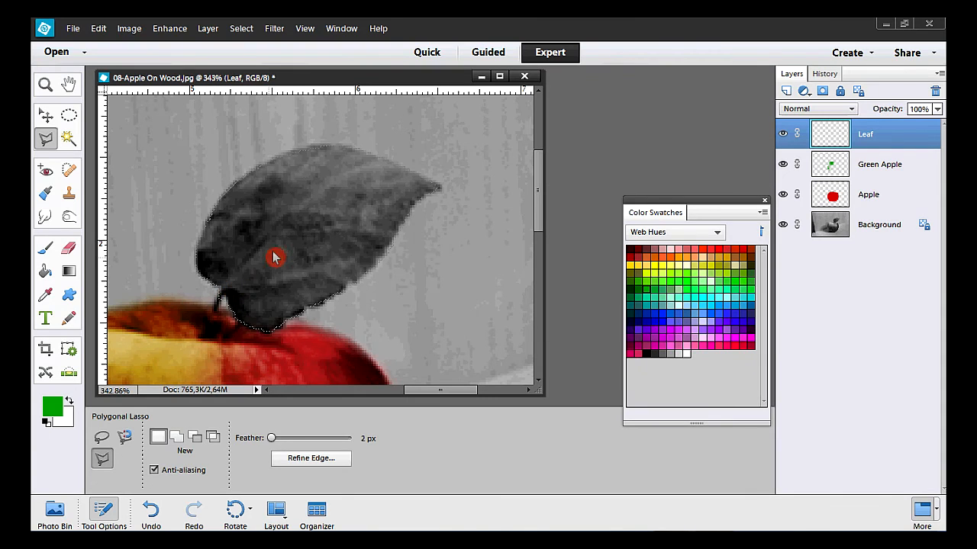
# Step: Save the current leaf outline as a new selection named Leaf
pyautogui.click(242, 30)
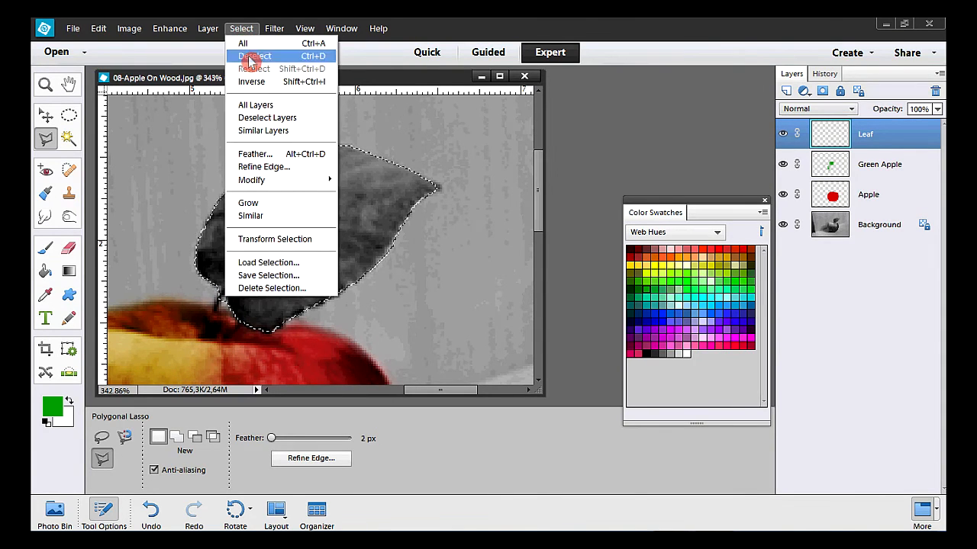
pyautogui.click(312, 276)
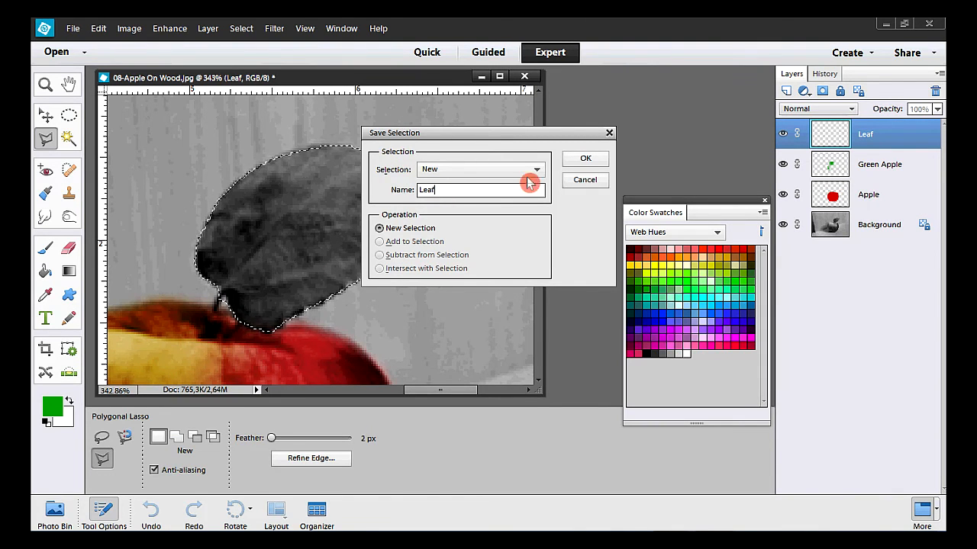
pyautogui.click(574, 161)
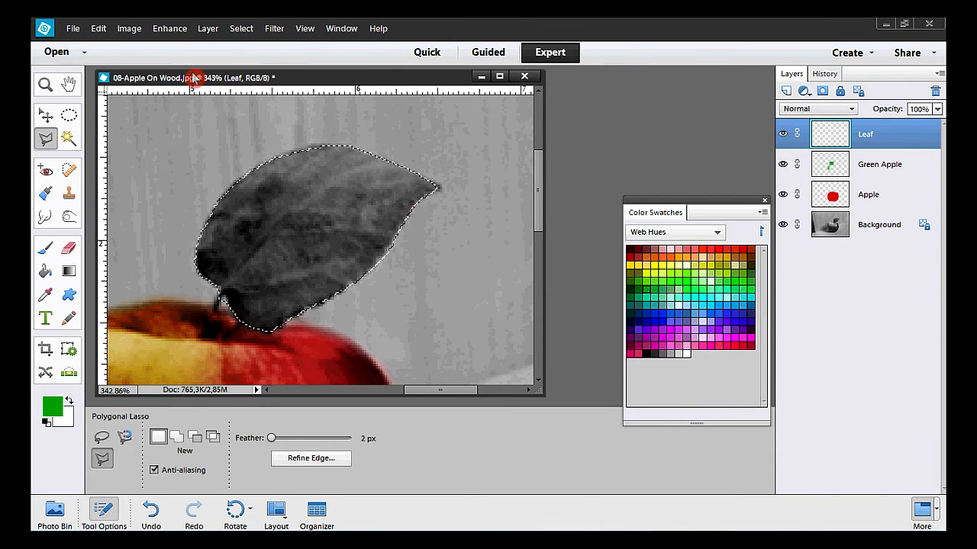
# Step: Fill the leaf selection with the green foreground color in Normal mode at 100% opacity, and deselect the outline
pyautogui.click(101, 29)
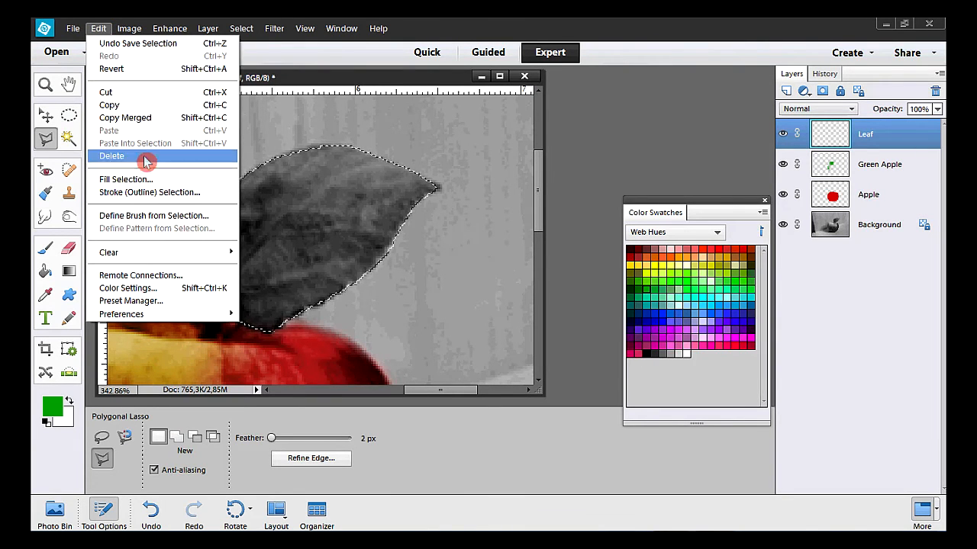
pyautogui.click(167, 184)
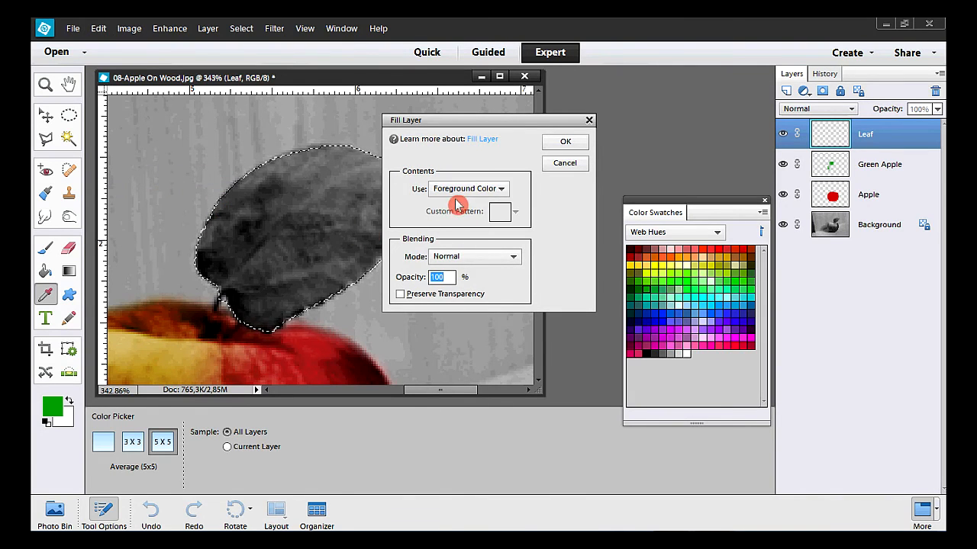
pyautogui.click(565, 141)
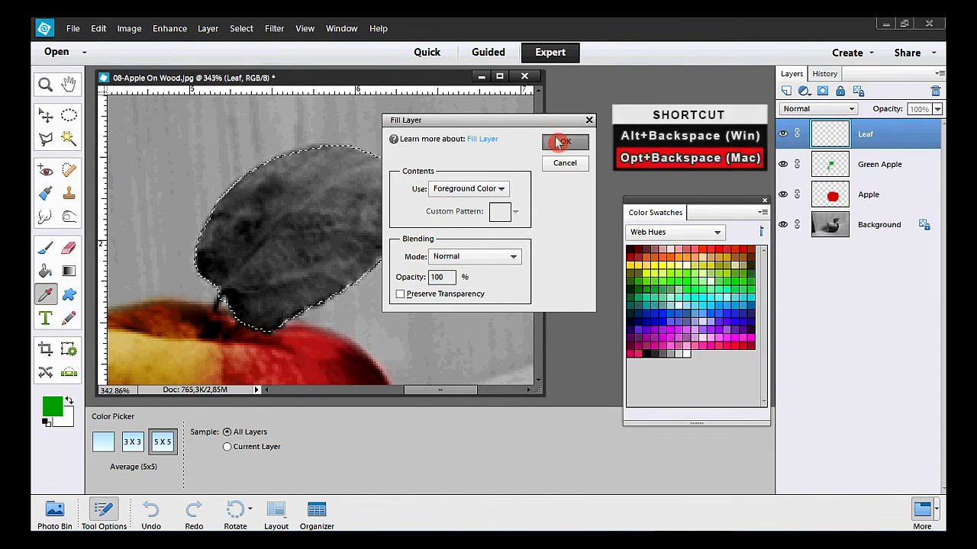
pyautogui.click(241, 28)
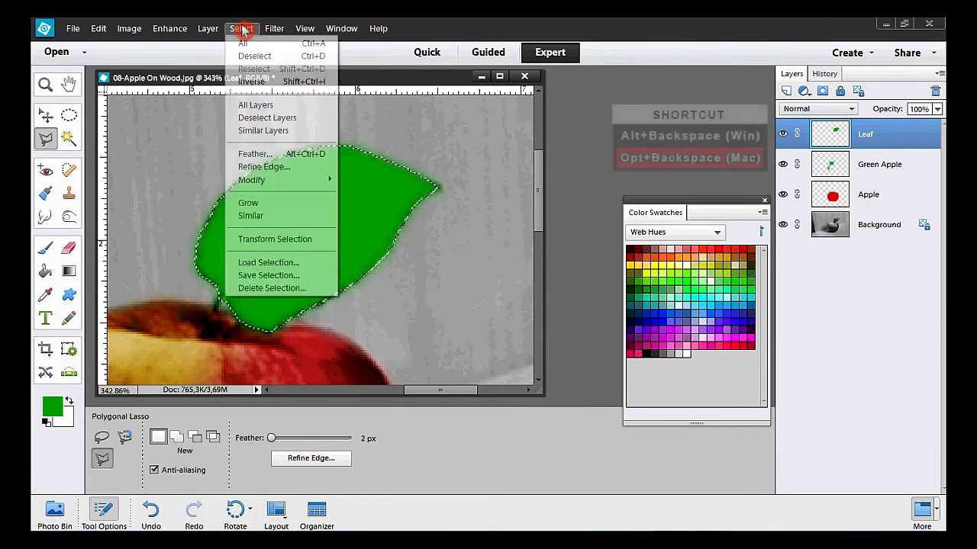
pyautogui.click(284, 57)
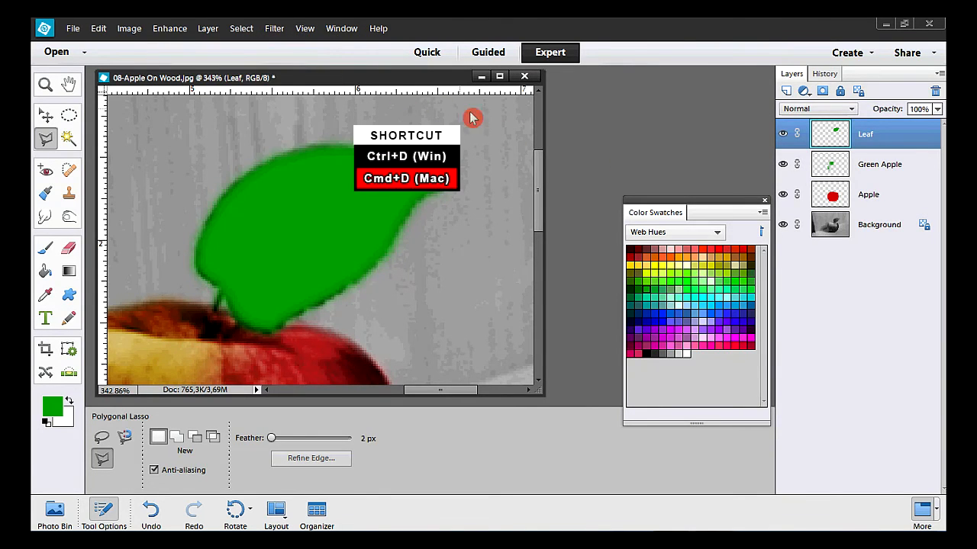
# Step: Set the Leaf layer to Overlay mode at 79% opacity
pyautogui.click(851, 109)
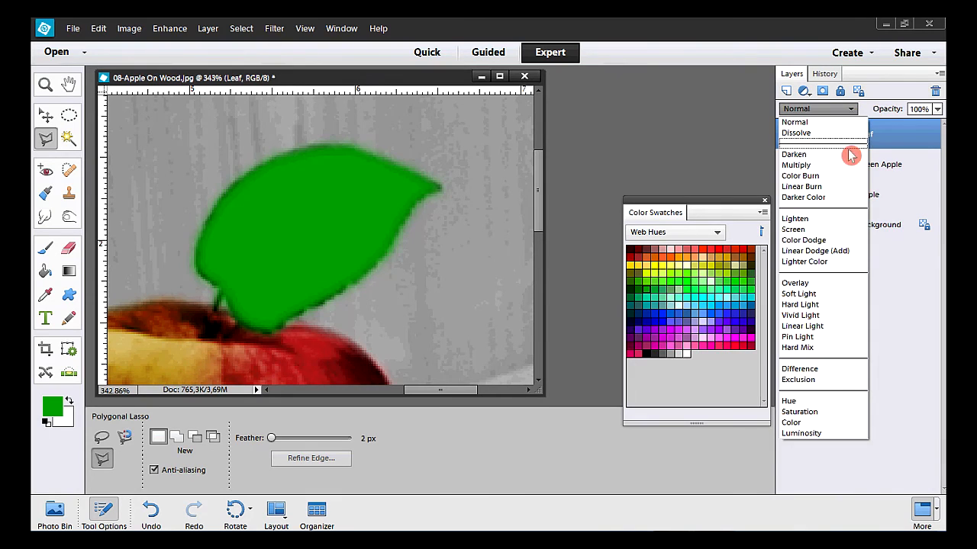
pyautogui.click(820, 284)
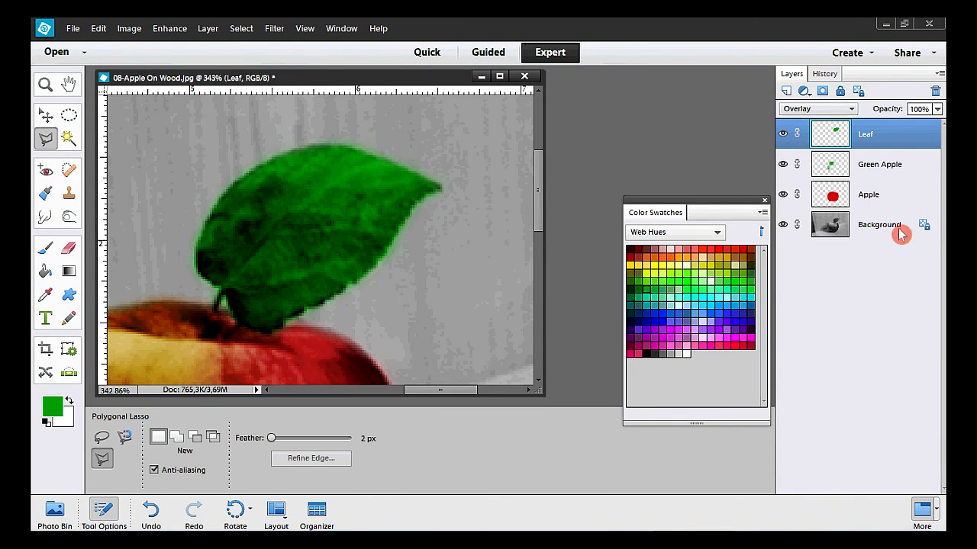
pyautogui.click(938, 109)
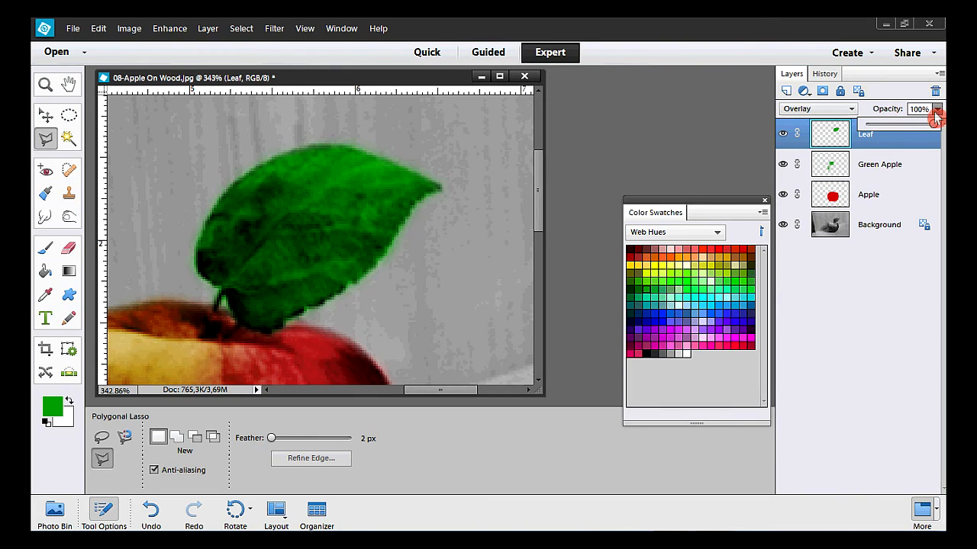
pyautogui.moveTo(935, 128)
pyautogui.mouseDown()
pyautogui.moveTo(834, 140)
pyautogui.moveTo(870, 127)
pyautogui.moveTo(922, 127)
pyautogui.mouseUp()
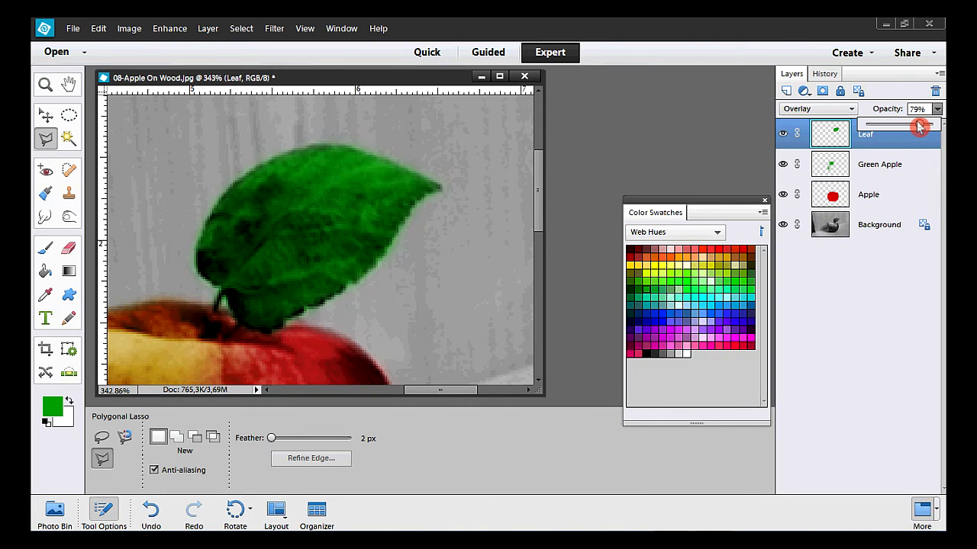
pyautogui.click(887, 265)
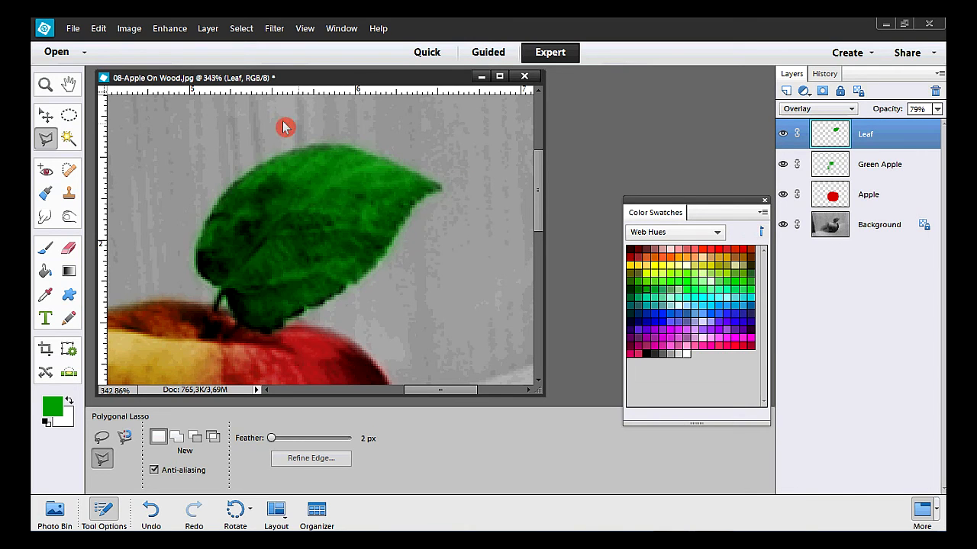
# Step: Load the saved Leaf selection as a new selection on the whole photo
pyautogui.doubleClick(70, 85)
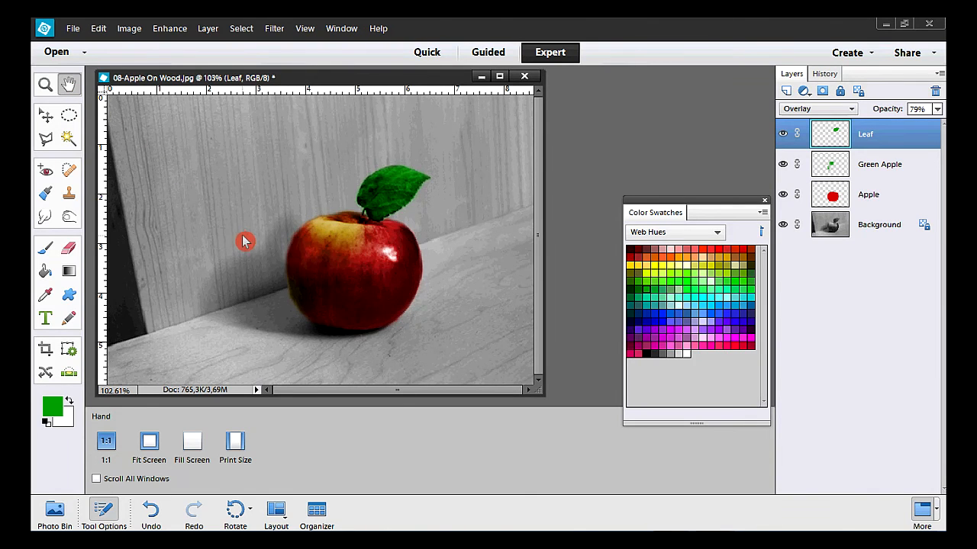
pyautogui.click(241, 30)
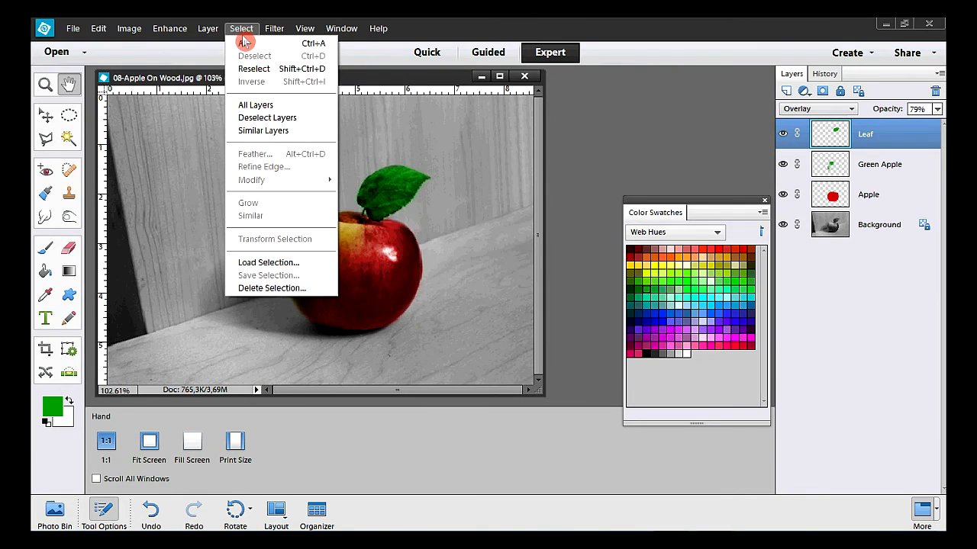
pyautogui.click(314, 270)
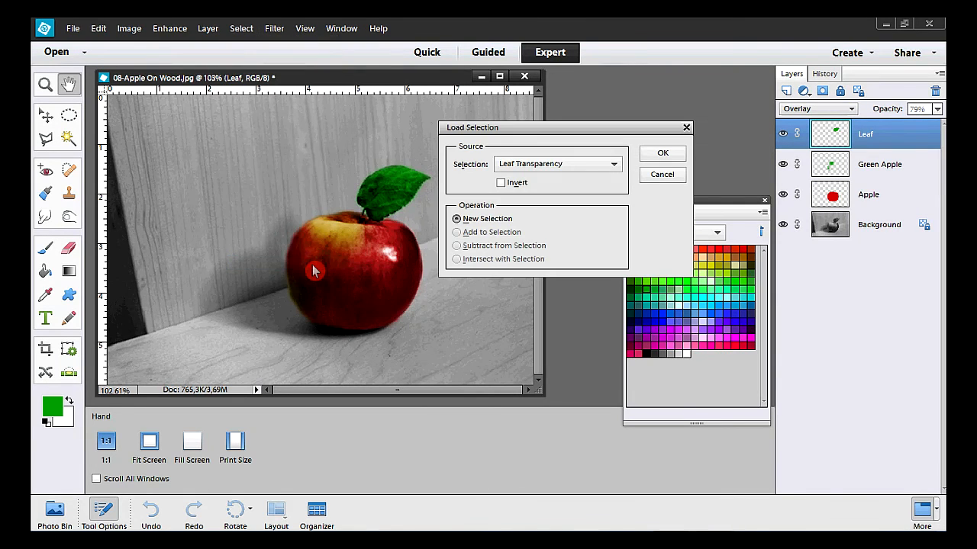
pyautogui.click(613, 166)
pyautogui.click(586, 220)
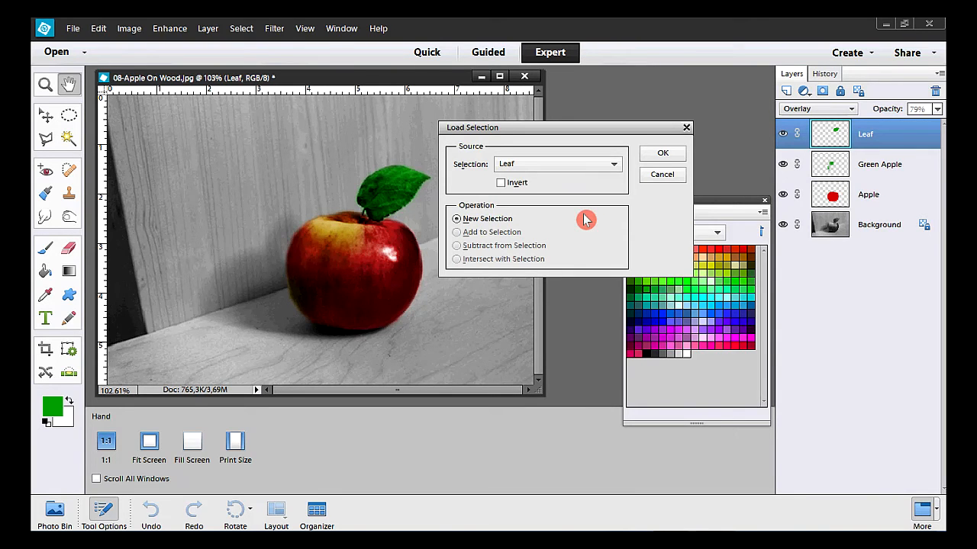
pyautogui.click(656, 156)
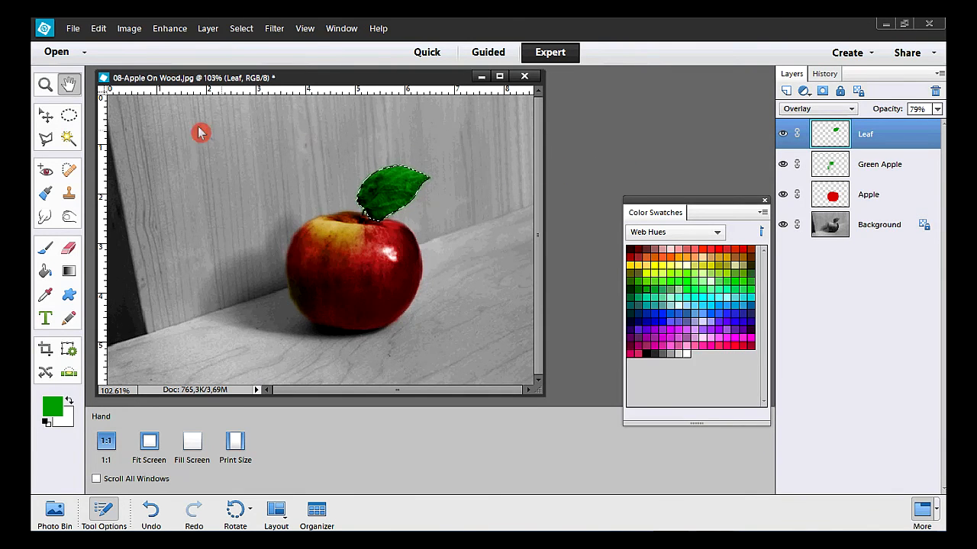
# Step: Set up the Brush tool with a 10 px size and a bright green foreground color for the leaf highlights
pyautogui.click(45, 85)
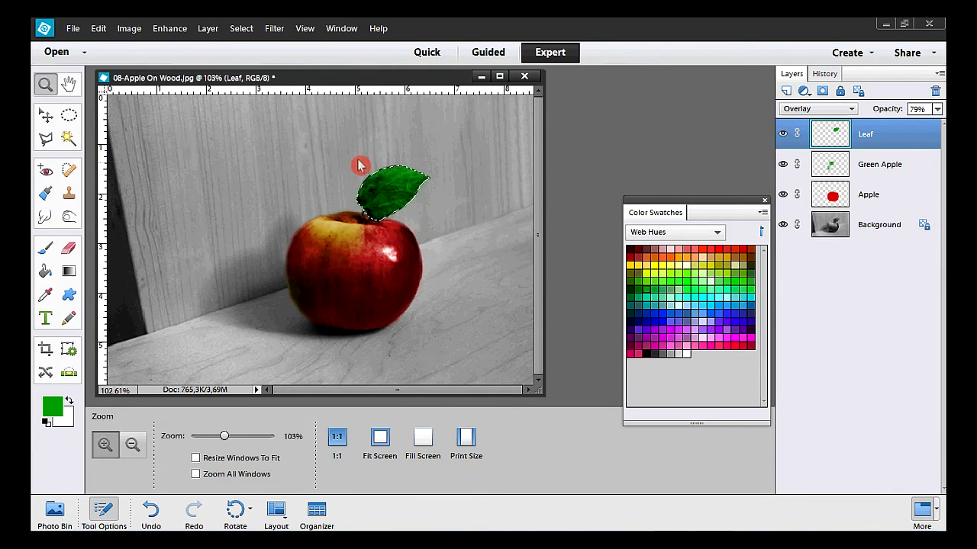
pyautogui.moveTo(337, 150); pyautogui.dragTo(465, 247)
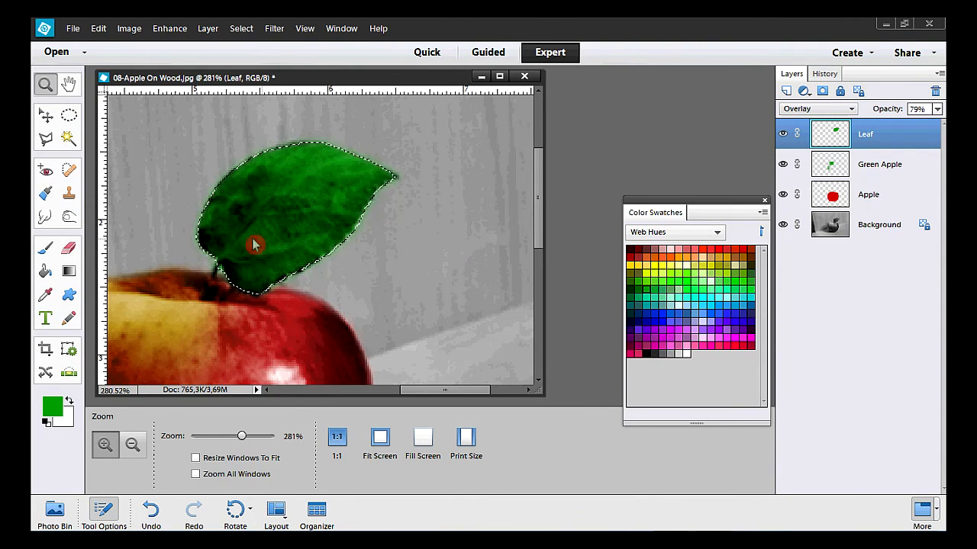
pyautogui.click(43, 249)
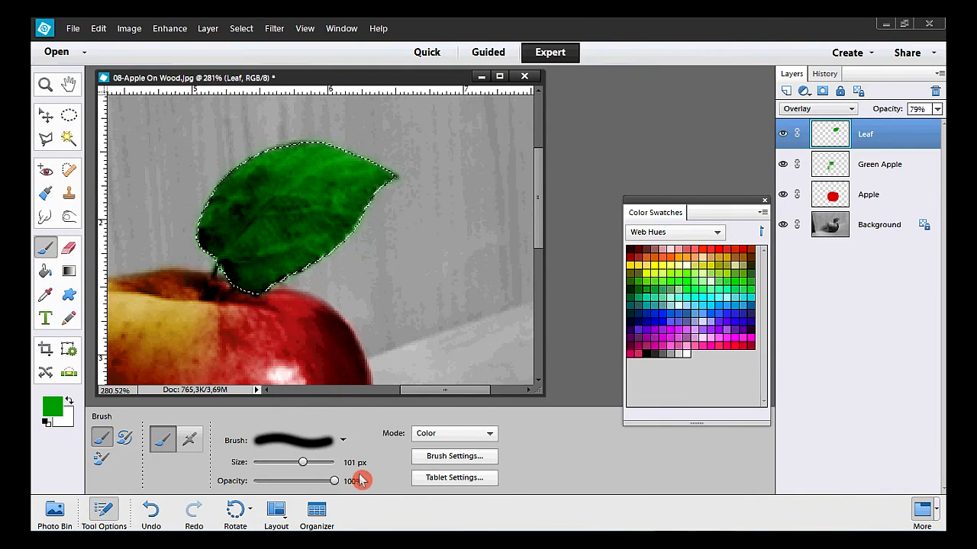
pyautogui.moveTo(322, 456); pyautogui.dragTo(261, 469)
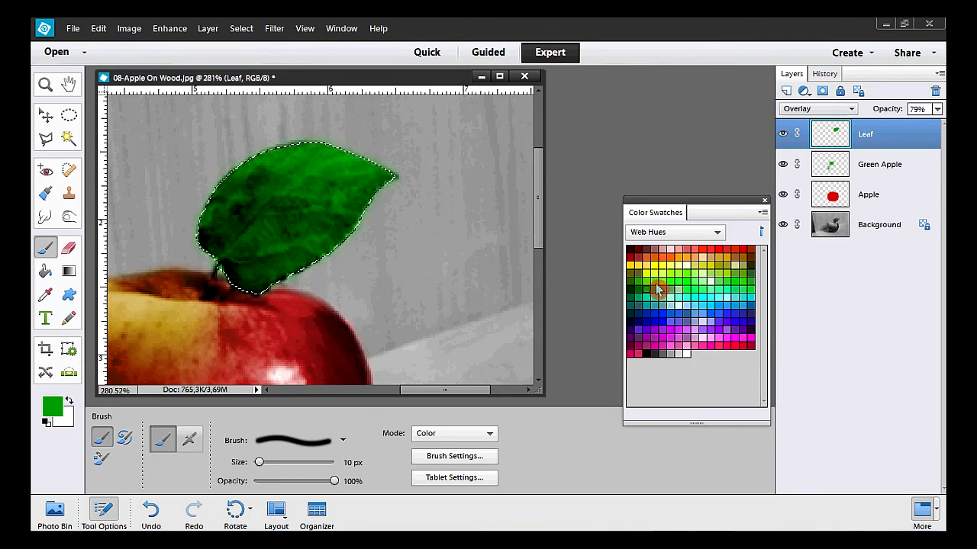
pyautogui.click(657, 289)
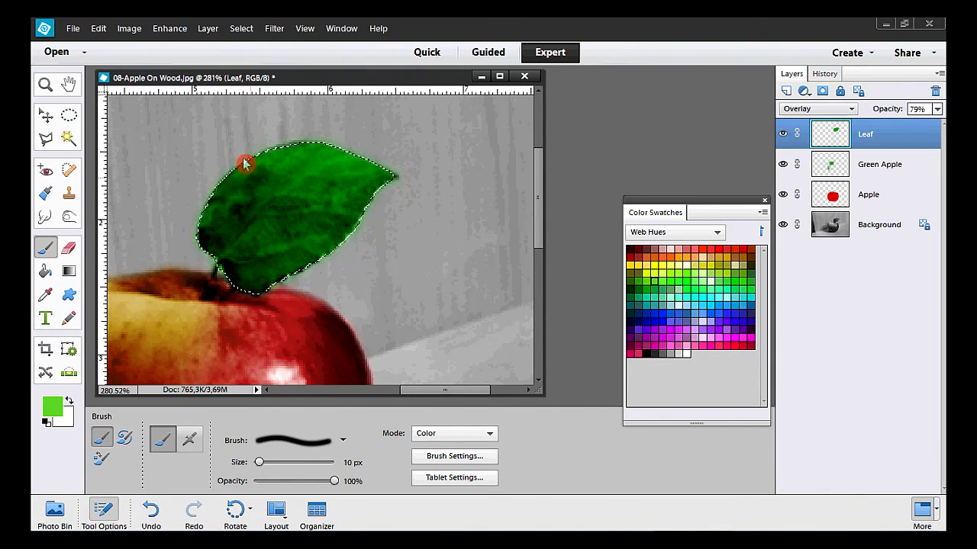
# Step: Create a new layer named Bright green with Normal mode and 100% opacity above the Leaf layer
pyautogui.click(208, 28)
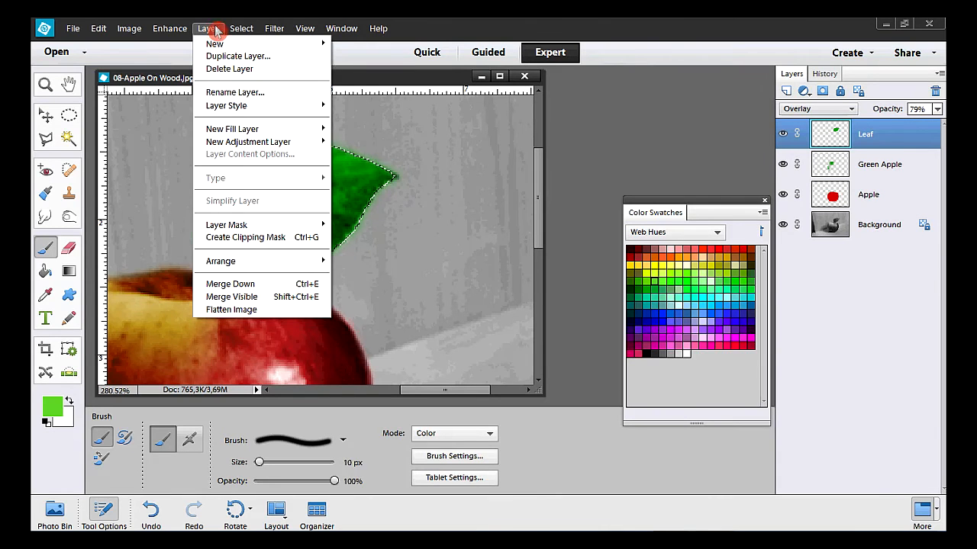
pyautogui.moveTo(261, 43)
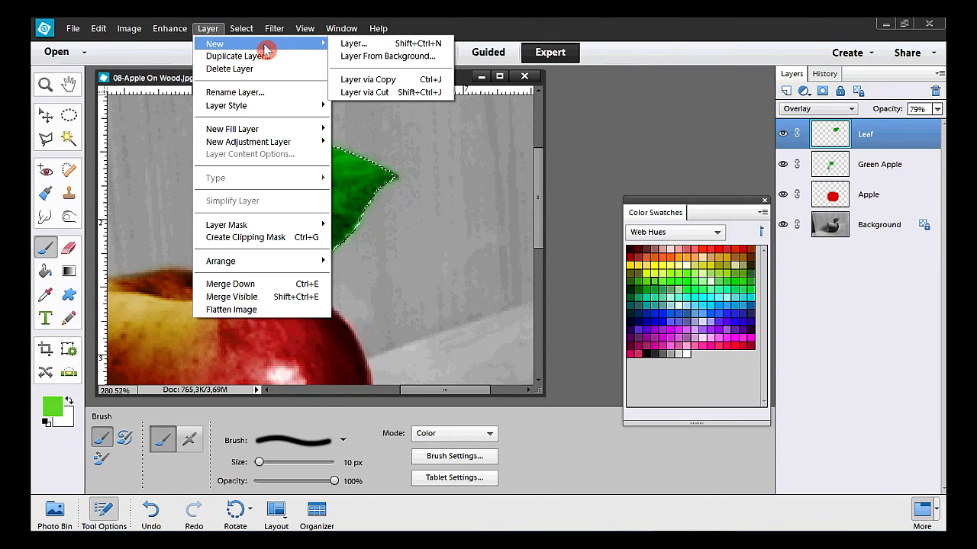
pyautogui.click(366, 48)
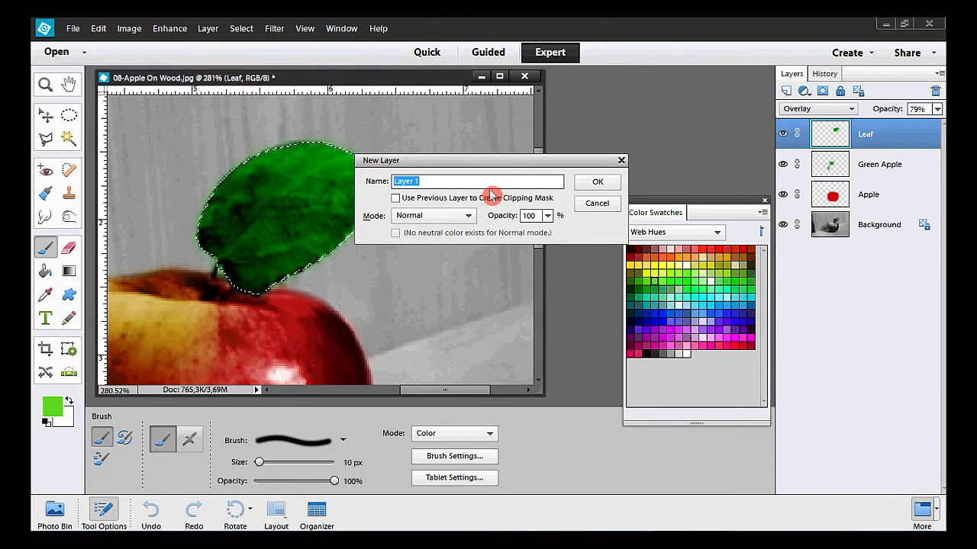
pyautogui.write('Bright green')
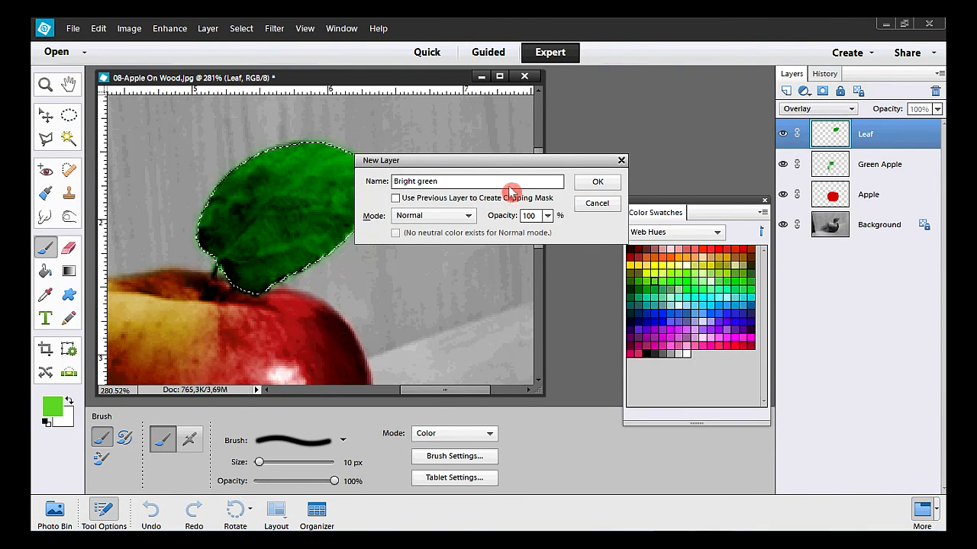
pyautogui.click(594, 186)
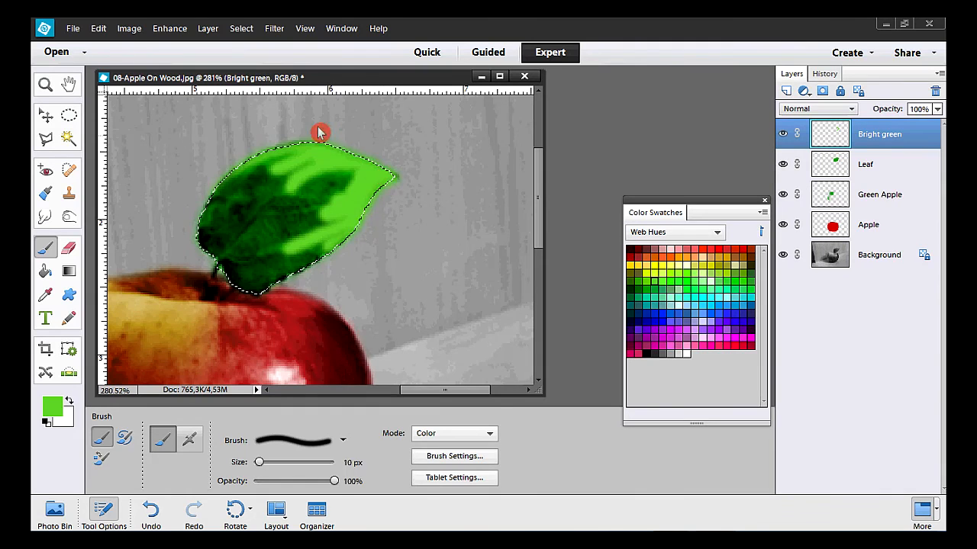
# Step: Deselect the leaf outline and set the Bright green layer to Overlay mode at 51% opacity
pyautogui.click(241, 28)
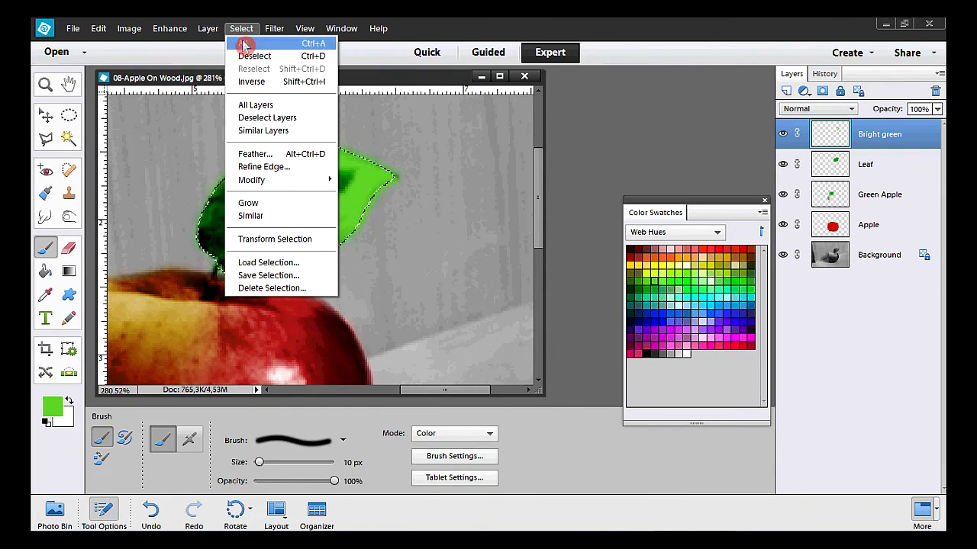
pyautogui.click(245, 56)
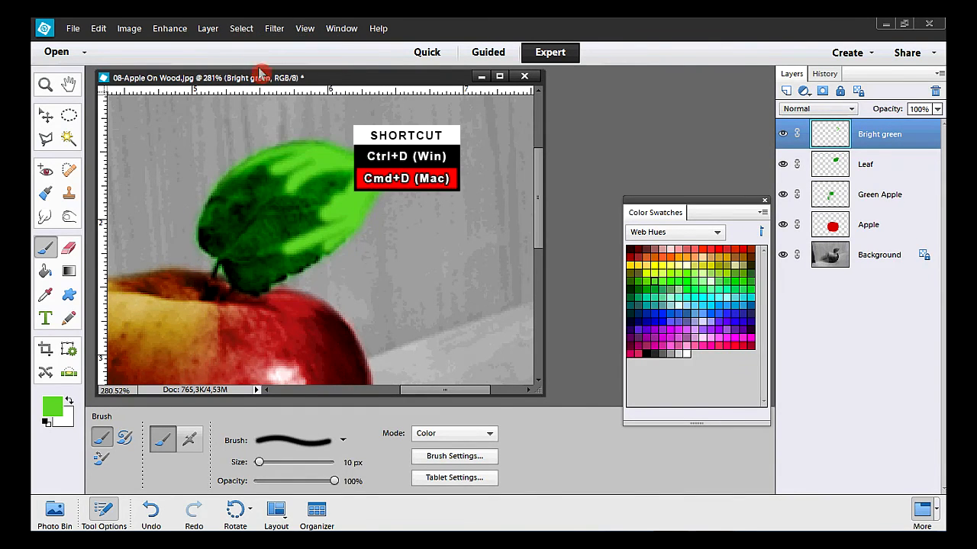
pyautogui.click(849, 108)
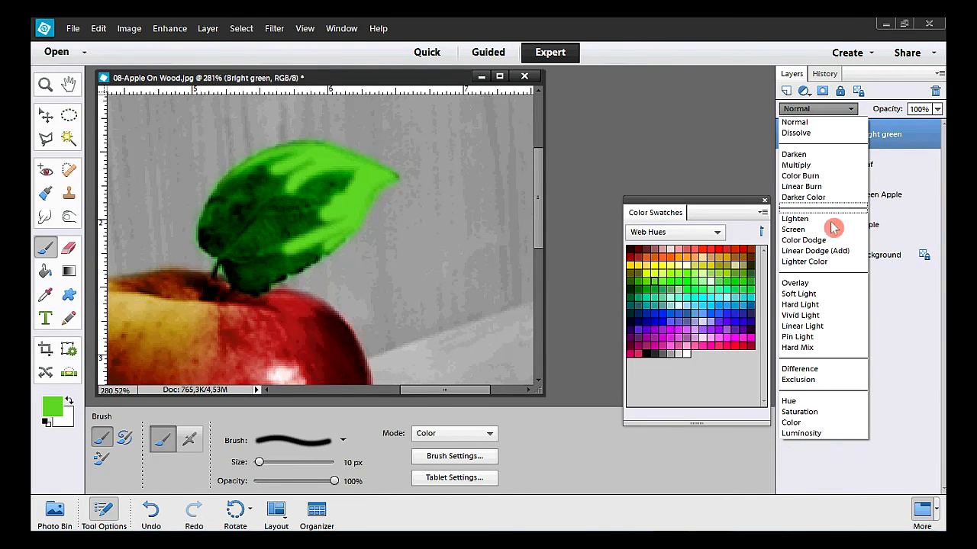
pyautogui.click(829, 284)
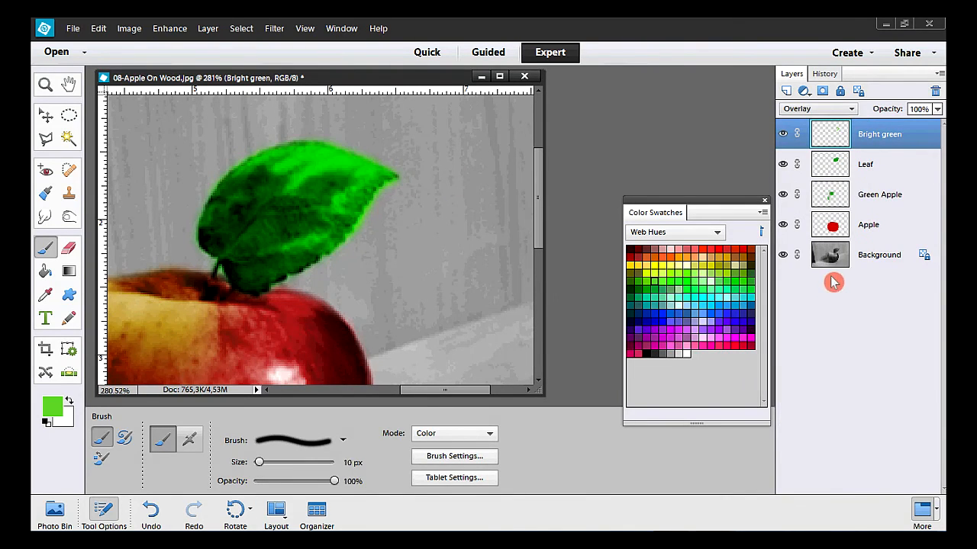
pyautogui.click(937, 108)
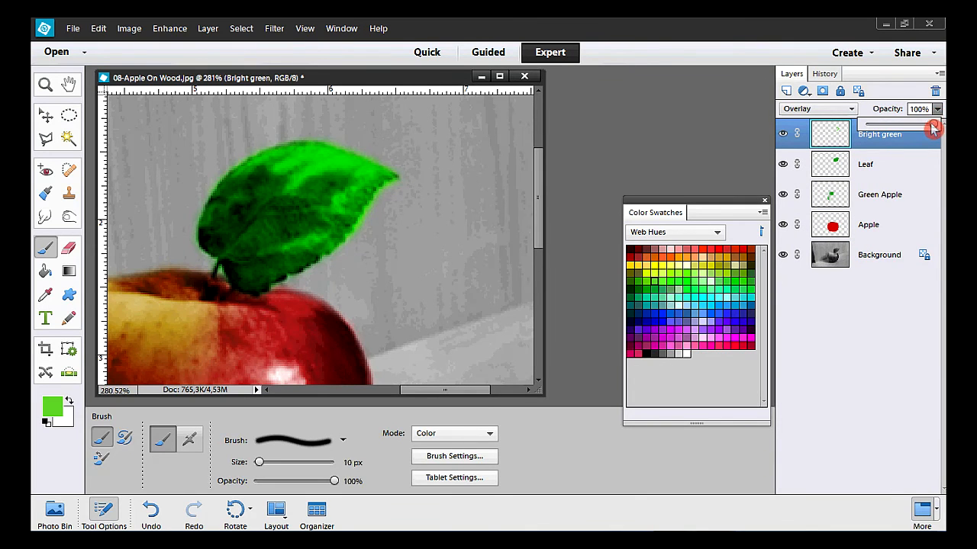
pyautogui.moveTo(932, 129); pyautogui.dragTo(902, 136)
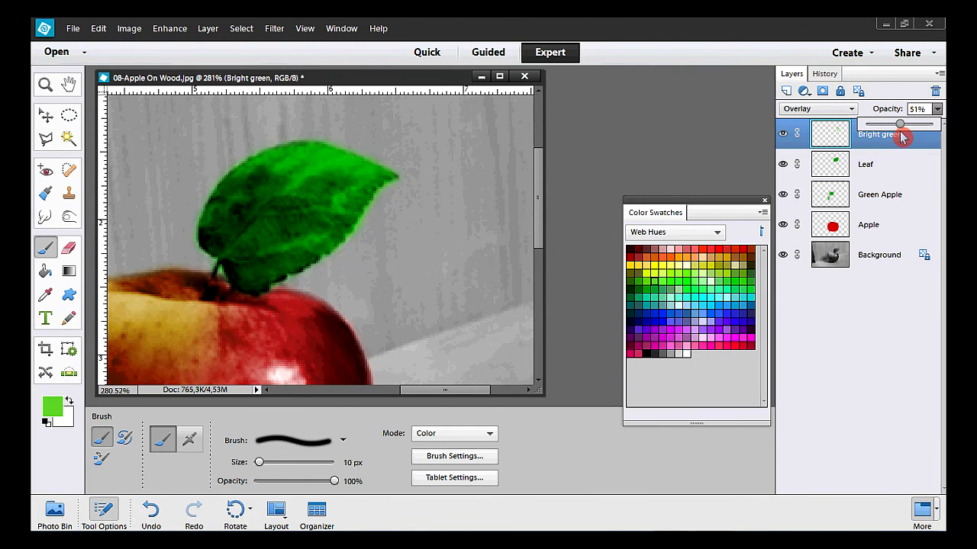
pyautogui.click(872, 301)
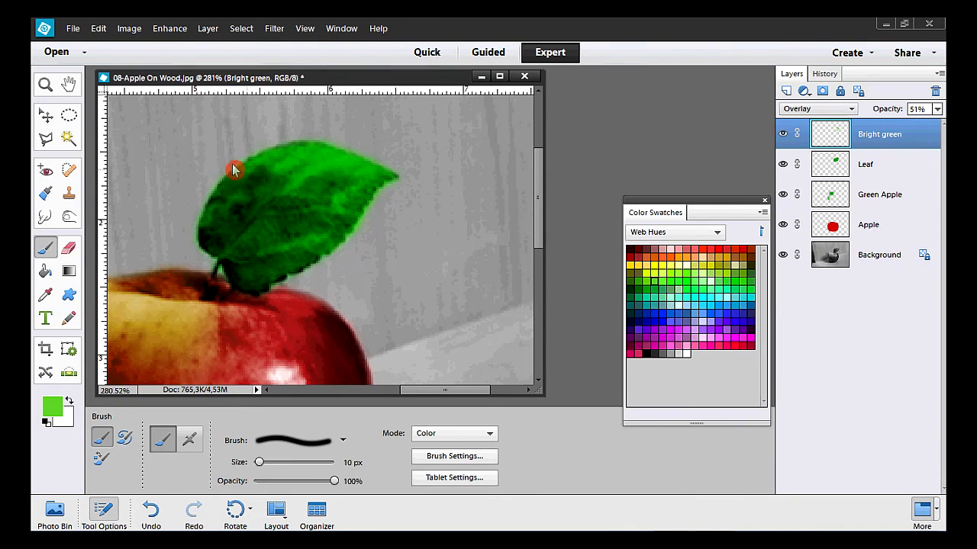
# Step: Create a new layer named Wall with Normal mode and 100% opacity above the Bright green layer
pyautogui.doubleClick(69, 85)
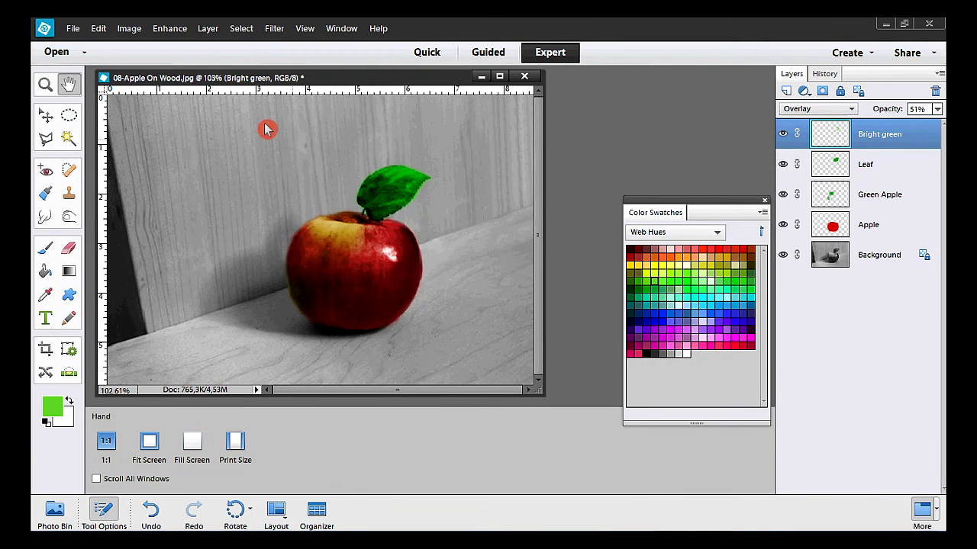
pyautogui.click(207, 28)
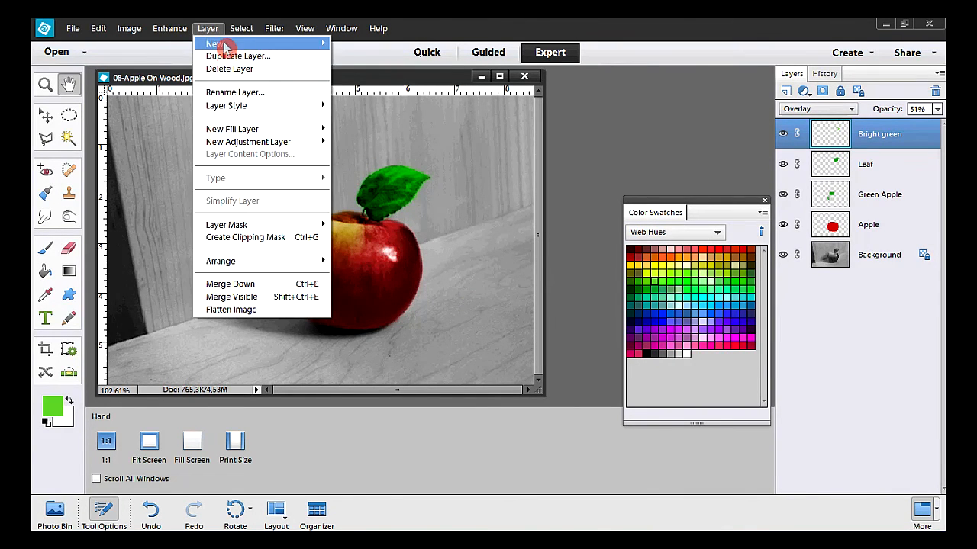
pyautogui.moveTo(255, 44)
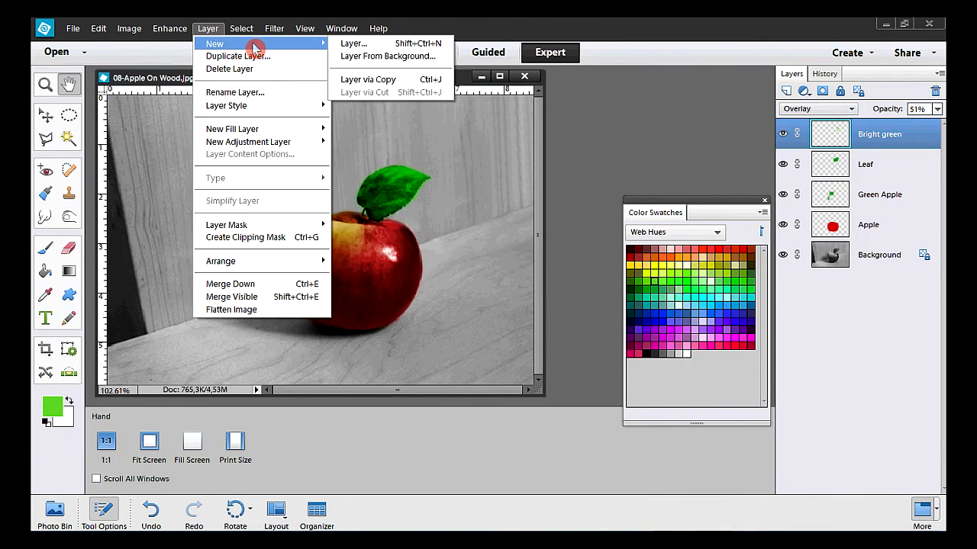
pyautogui.click(399, 48)
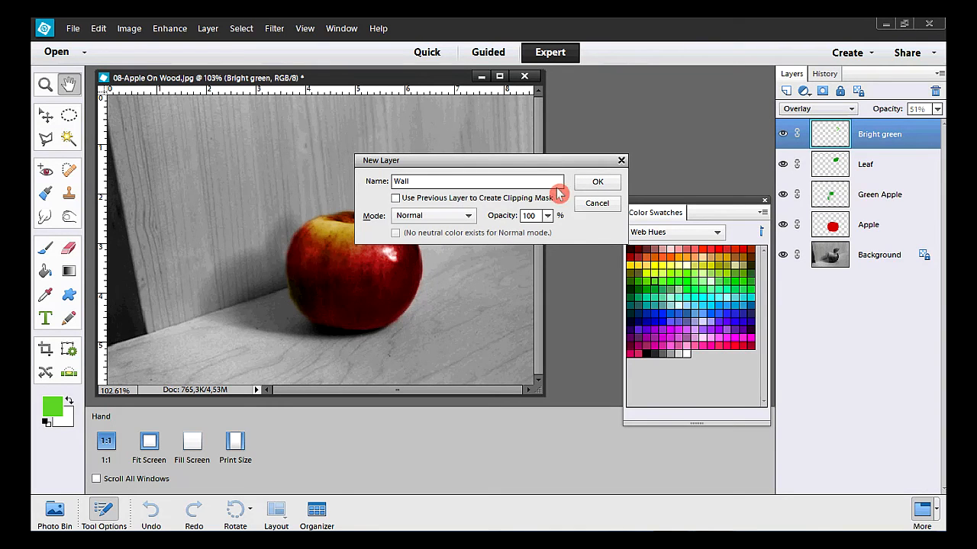
pyautogui.click(593, 183)
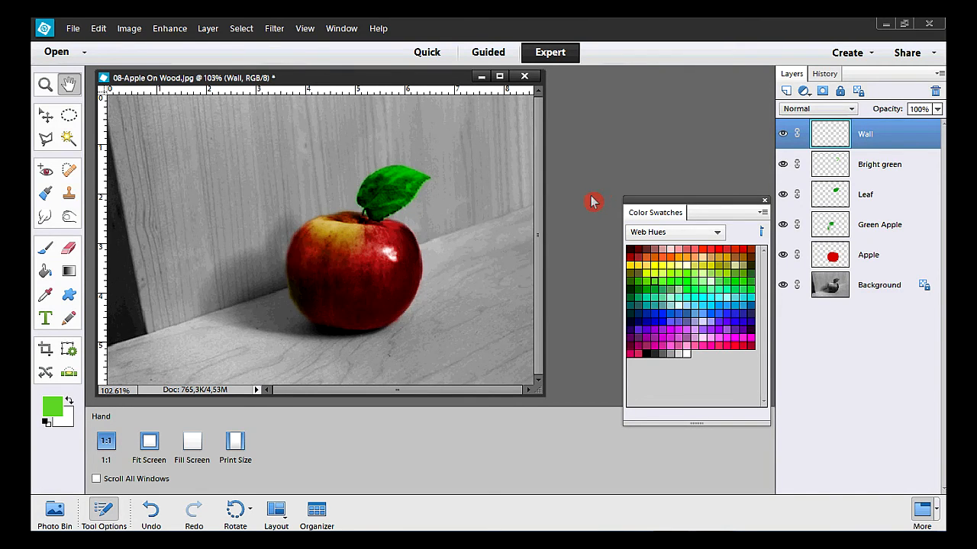
# Step: Select the whole wall area above the table edge with the Polygonal Lasso, running straight across the apple and around the photo's upper corners
pyautogui.click(133, 391)
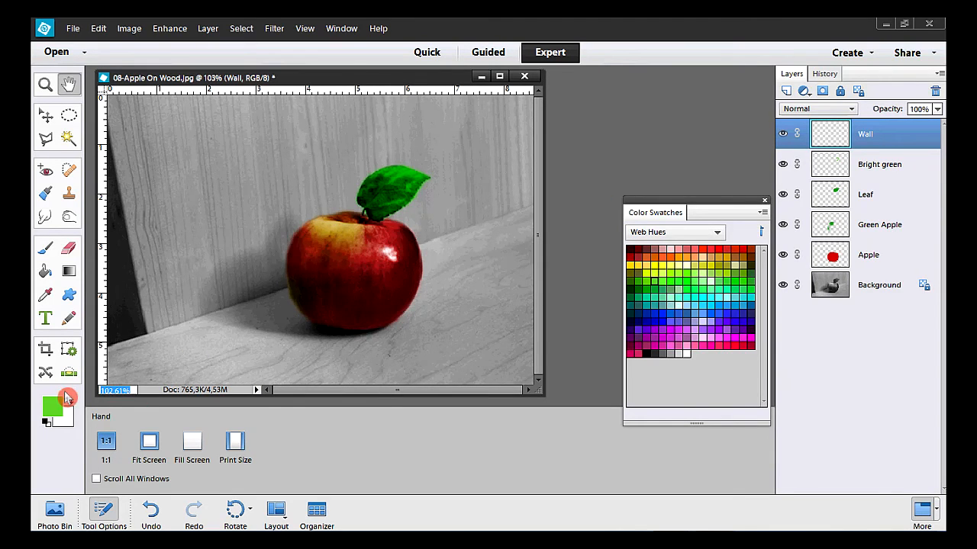
pyautogui.write('95')
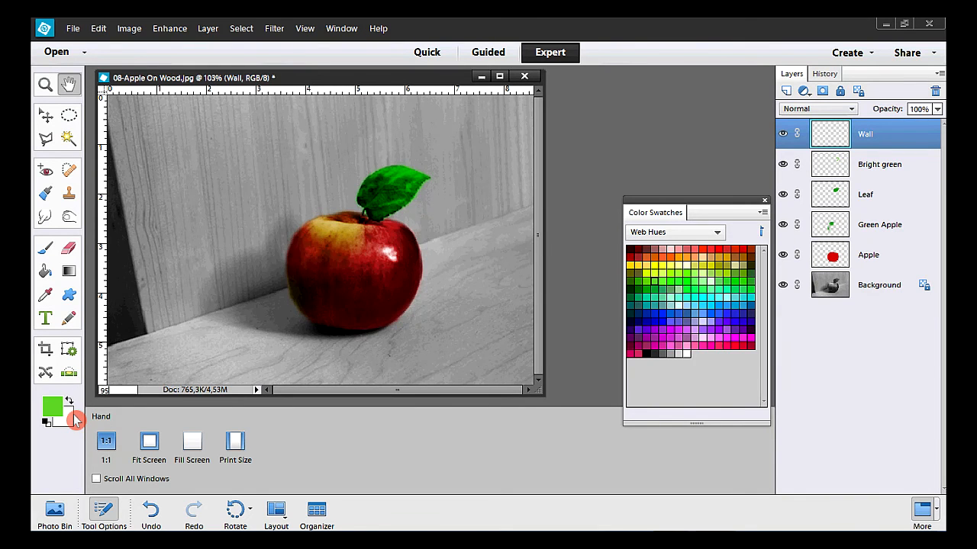
pyautogui.press('Return')
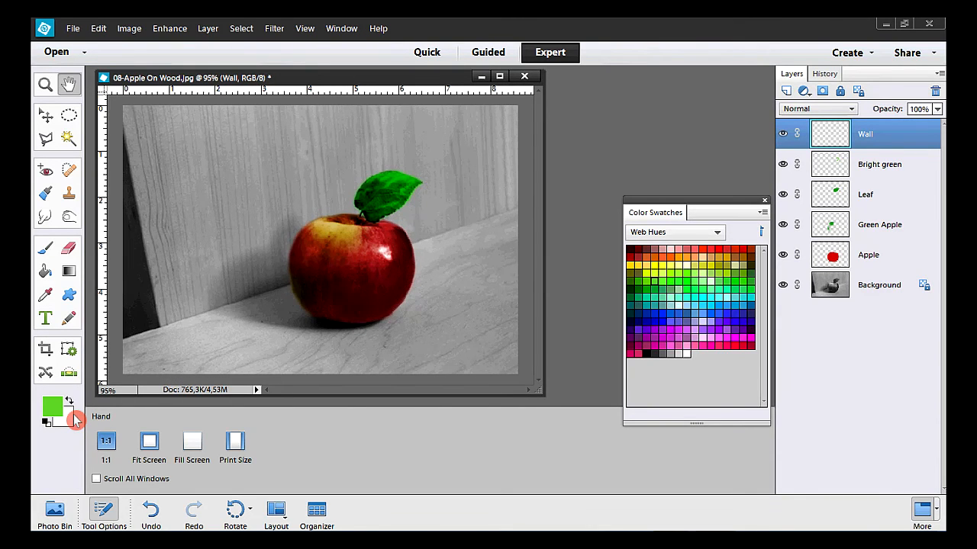
pyautogui.click(44, 141)
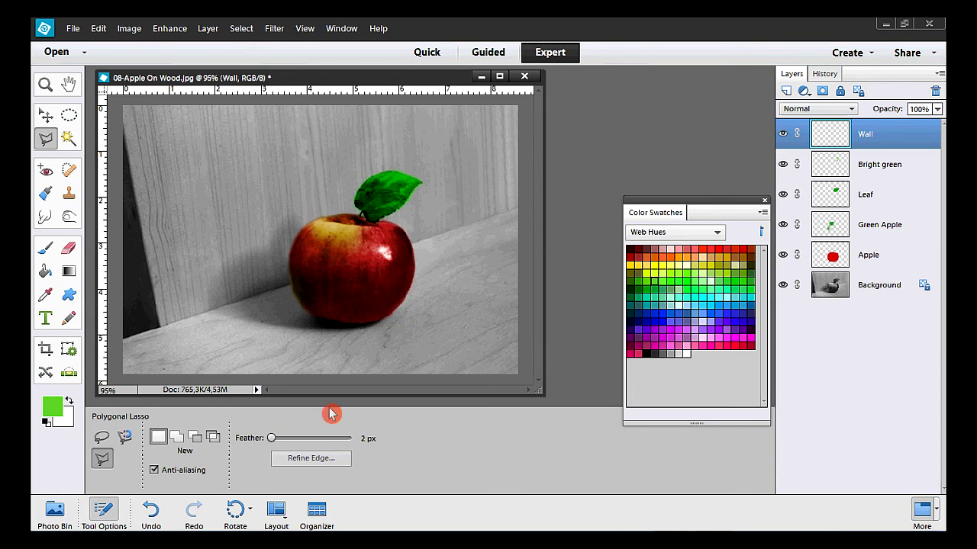
pyautogui.click(119, 340)
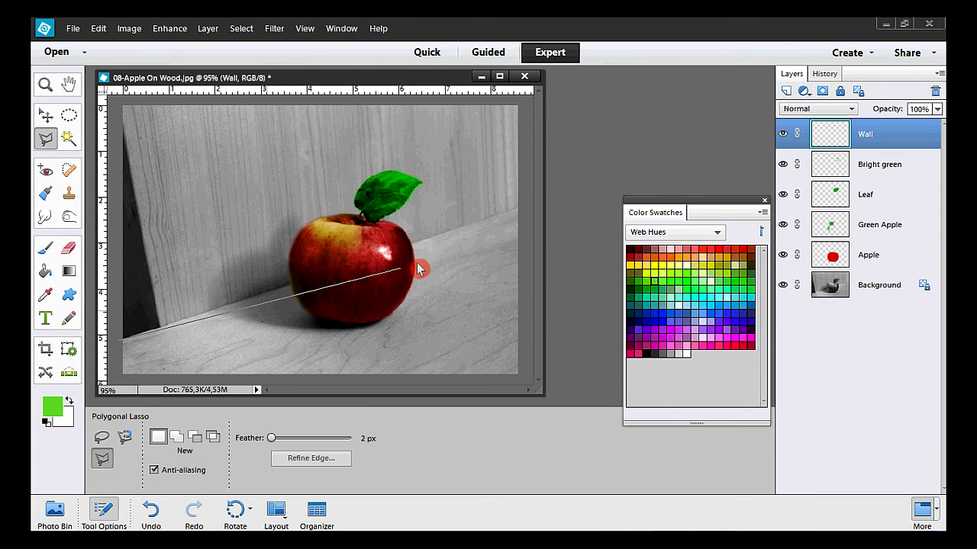
pyautogui.click(527, 205)
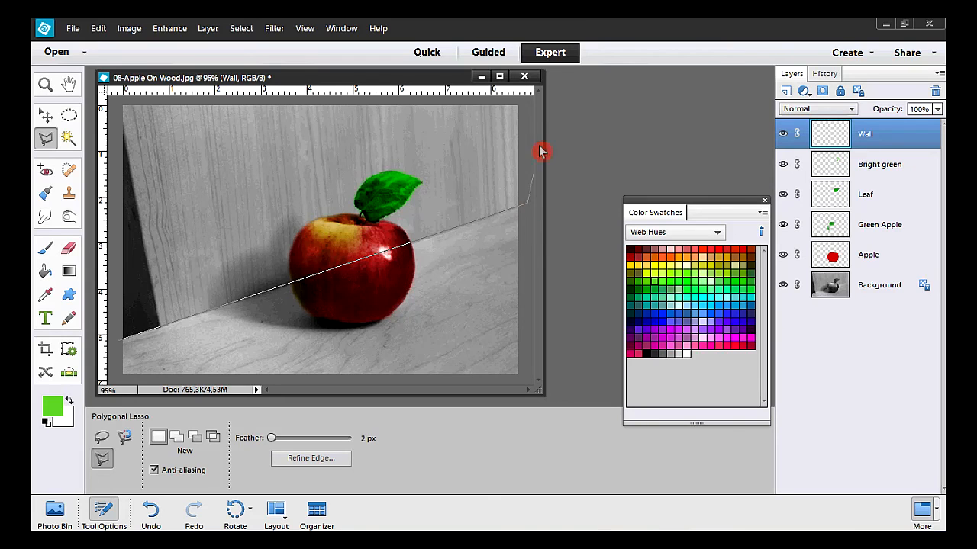
pyautogui.click(526, 100)
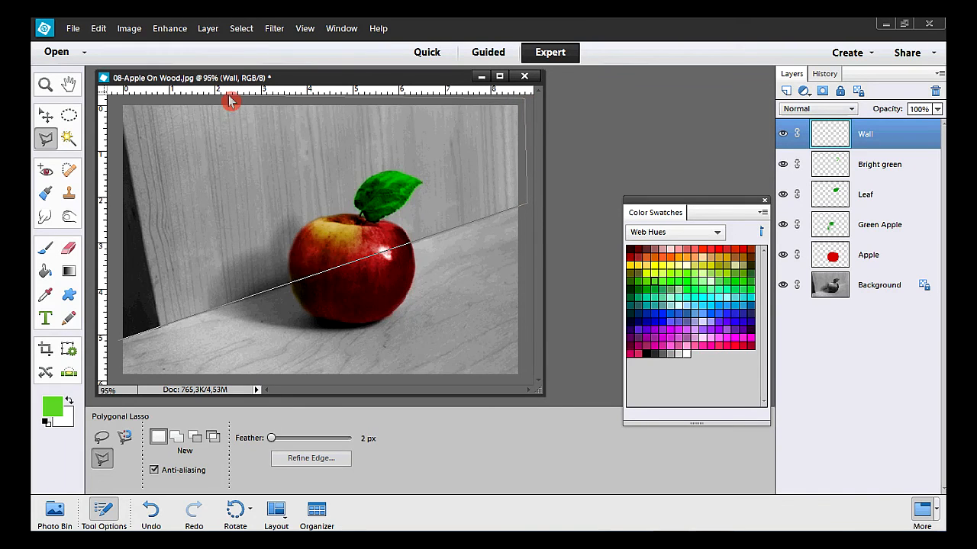
pyautogui.click(118, 108)
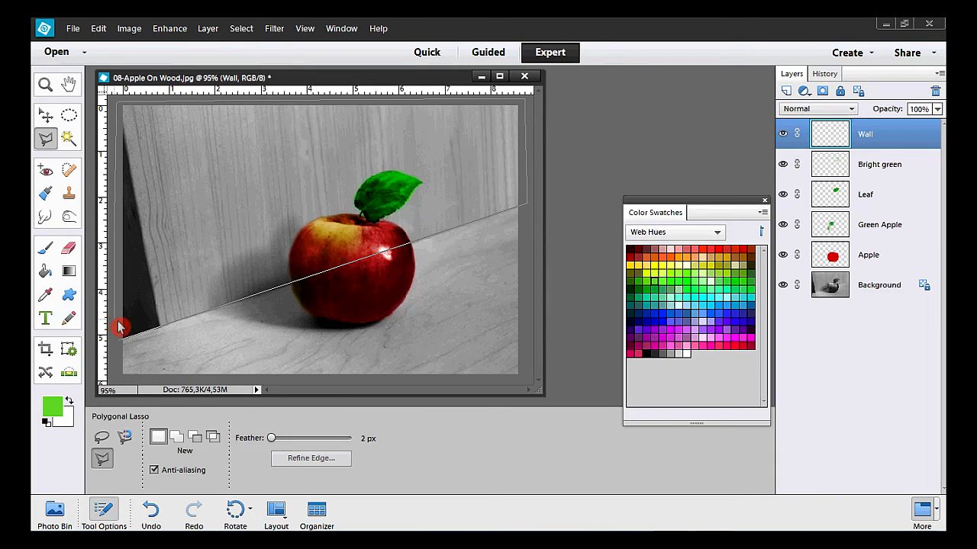
pyautogui.doubleClick(122, 347)
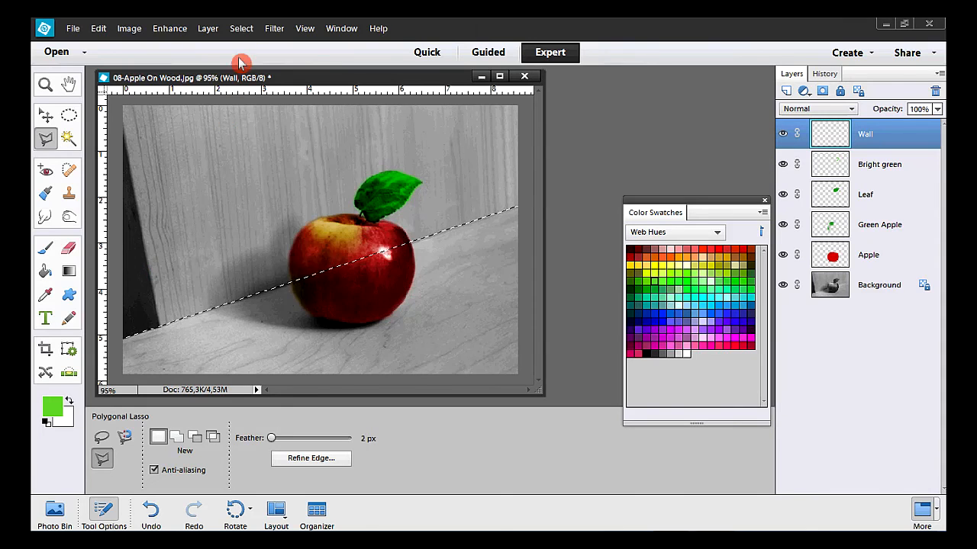
# Step: Subtract the saved Apple selection from the current wall selection
pyautogui.click(241, 29)
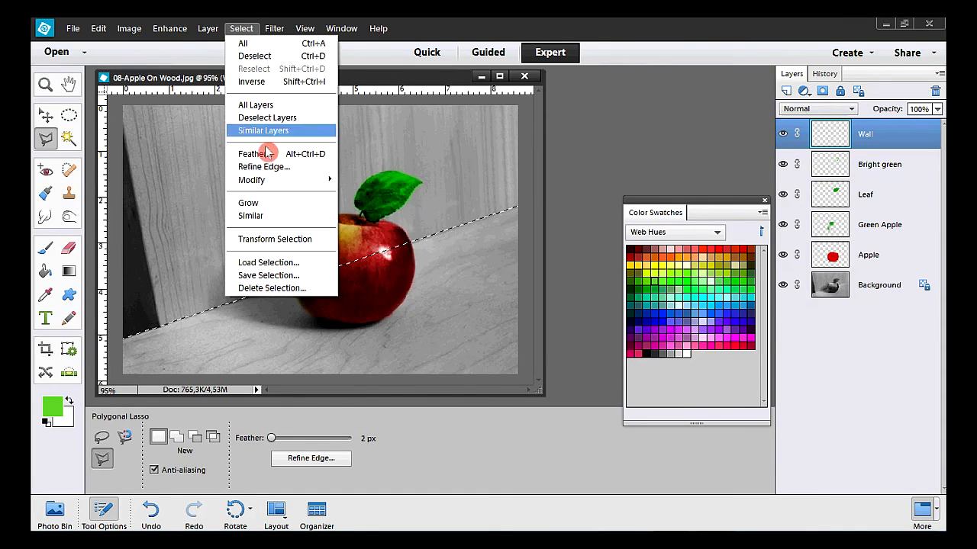
pyautogui.click(283, 264)
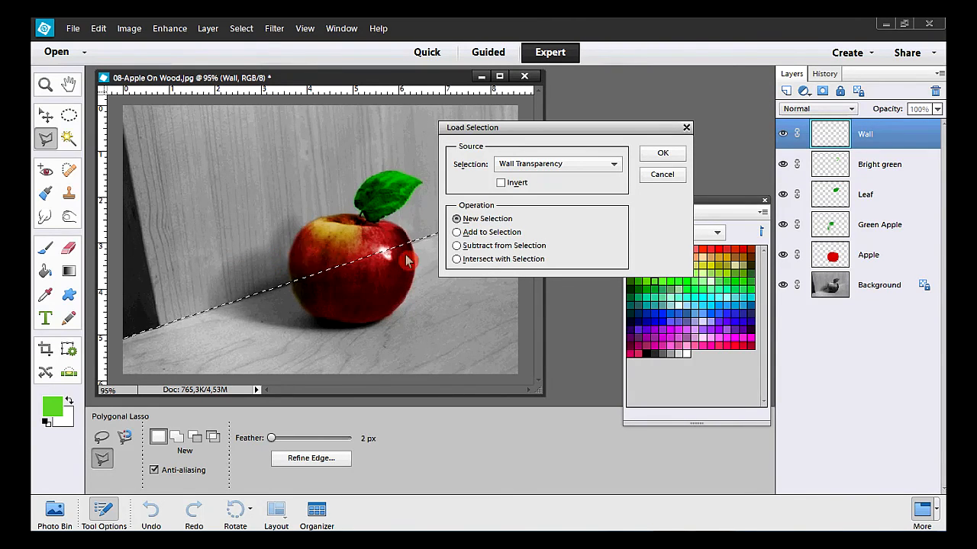
pyautogui.click(457, 246)
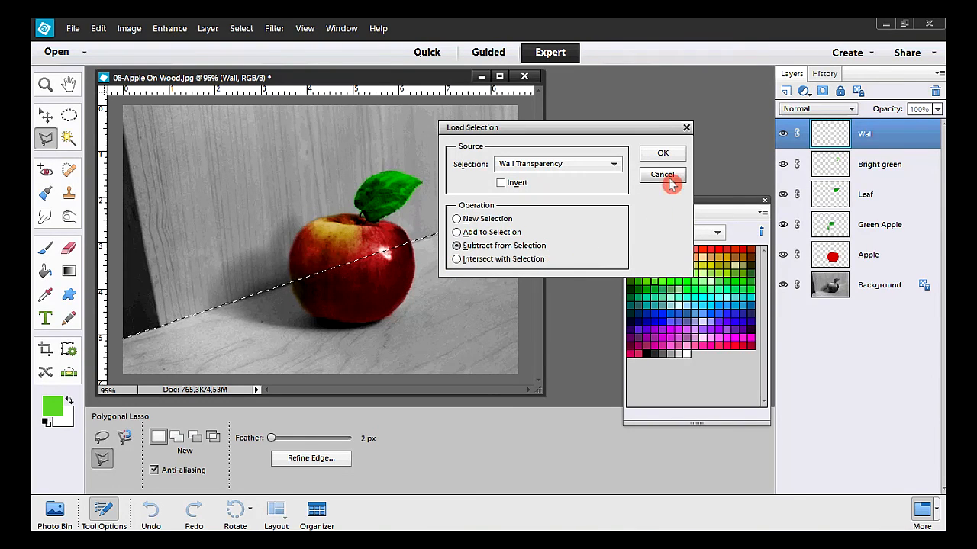
pyautogui.click(613, 164)
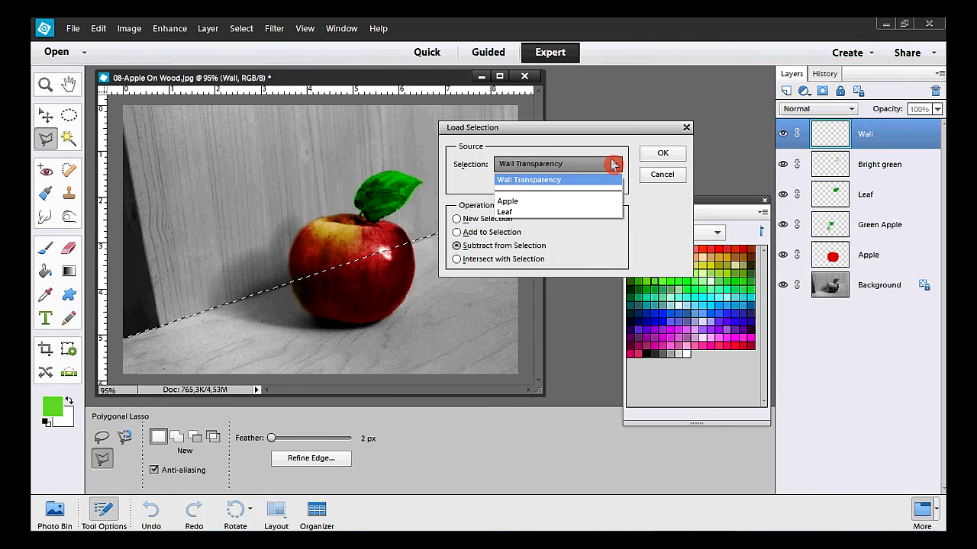
pyautogui.click(588, 201)
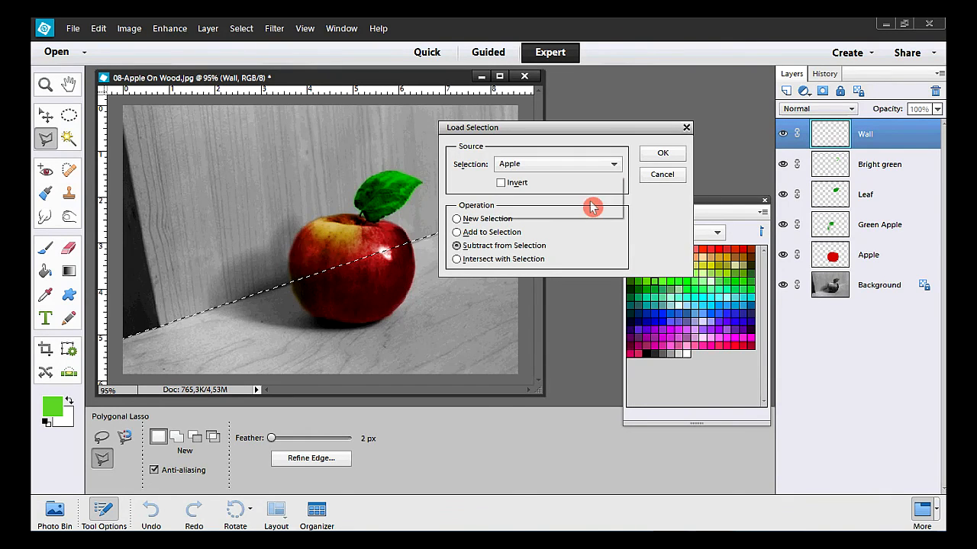
pyautogui.click(654, 157)
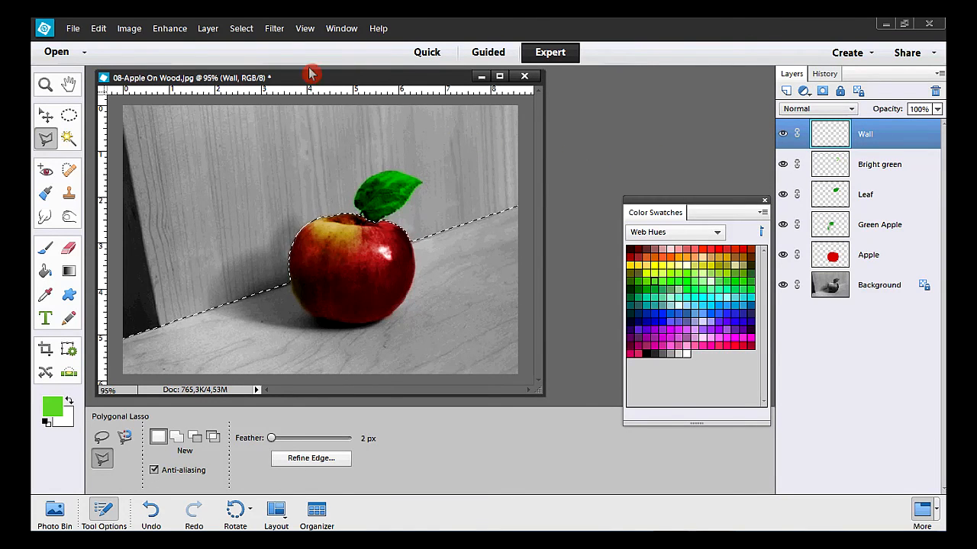
# Step: Subtract the saved Leaf selection from the current wall selection
pyautogui.click(241, 29)
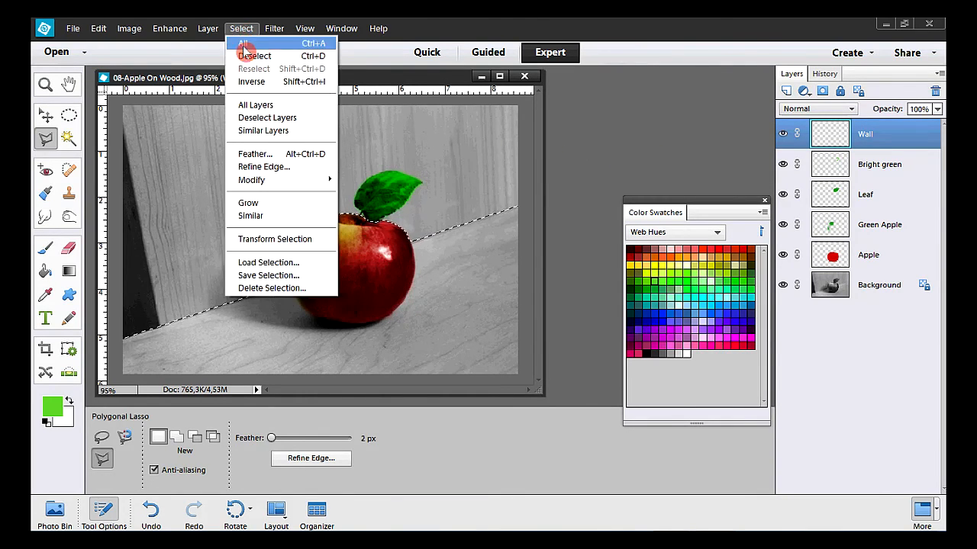
pyautogui.click(316, 262)
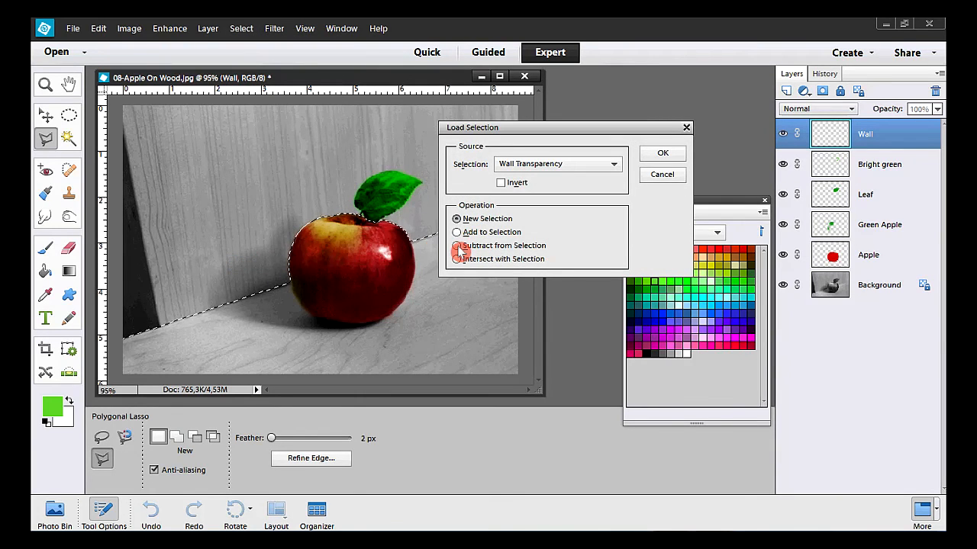
pyautogui.click(561, 163)
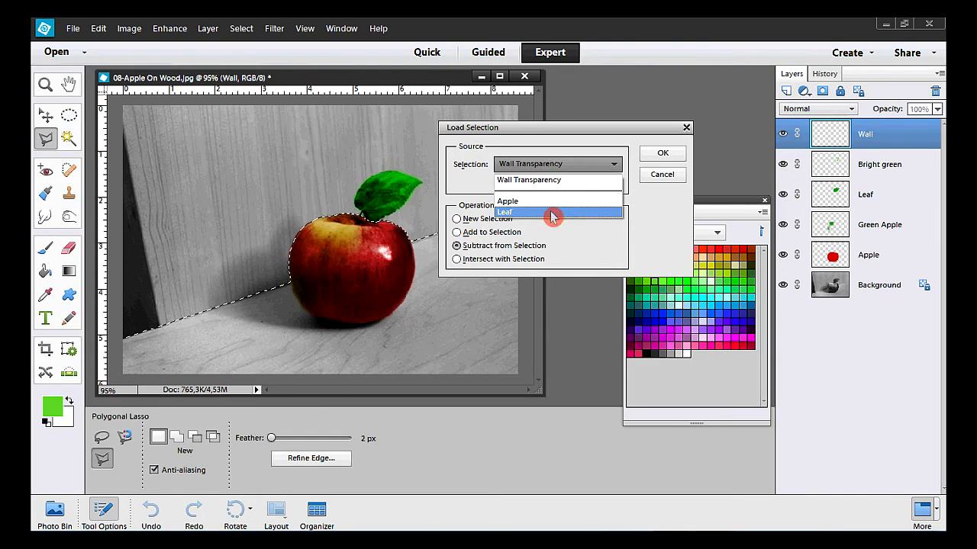
pyautogui.click(553, 214)
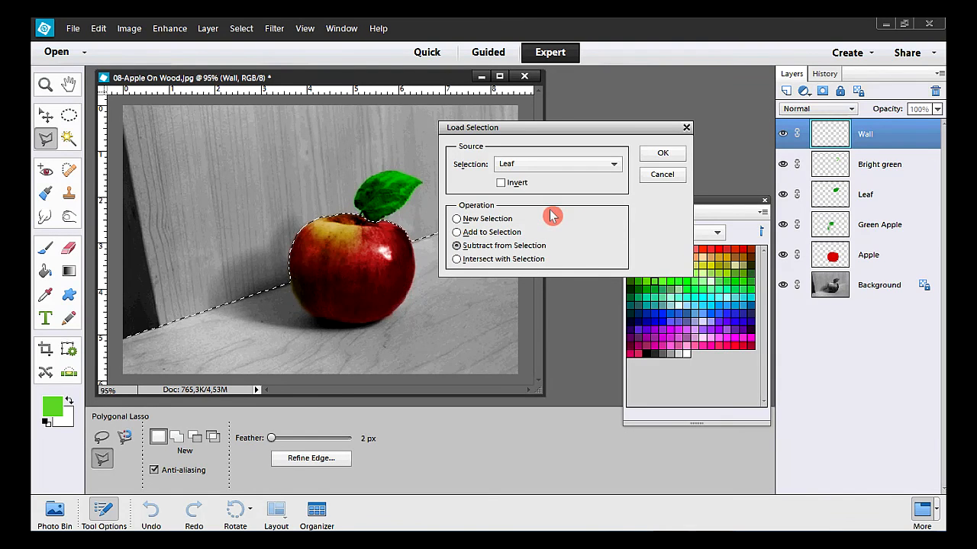
pyautogui.click(658, 156)
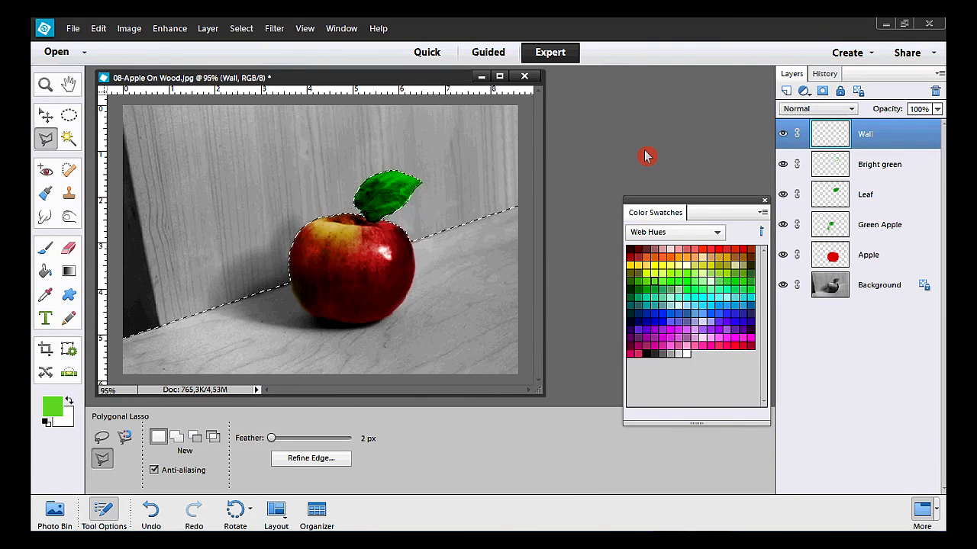
# Step: Fill the wall selection on the Wall layer with a light orange-brown foreground color in Normal mode at 100% opacity
pyautogui.click(709, 260)
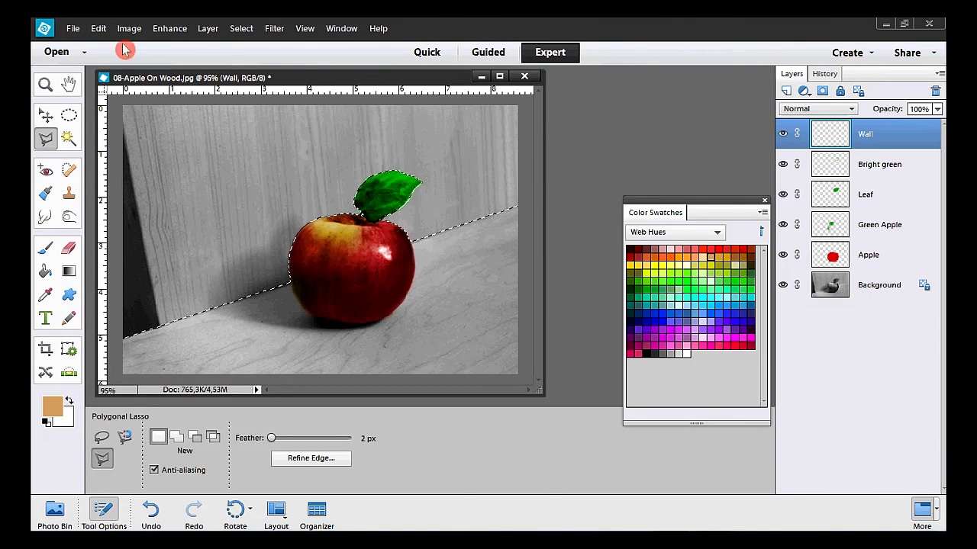
pyautogui.click(103, 30)
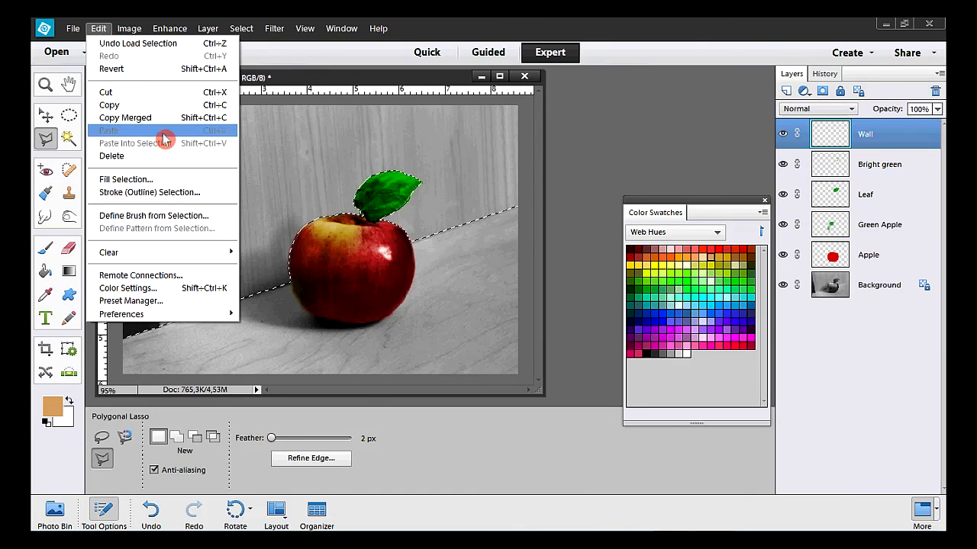
pyautogui.click(174, 180)
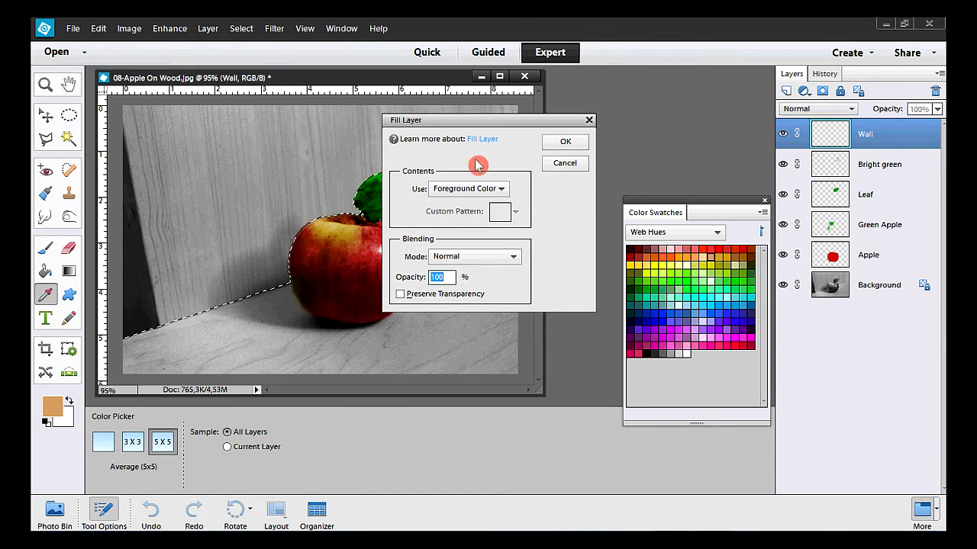
pyautogui.click(556, 144)
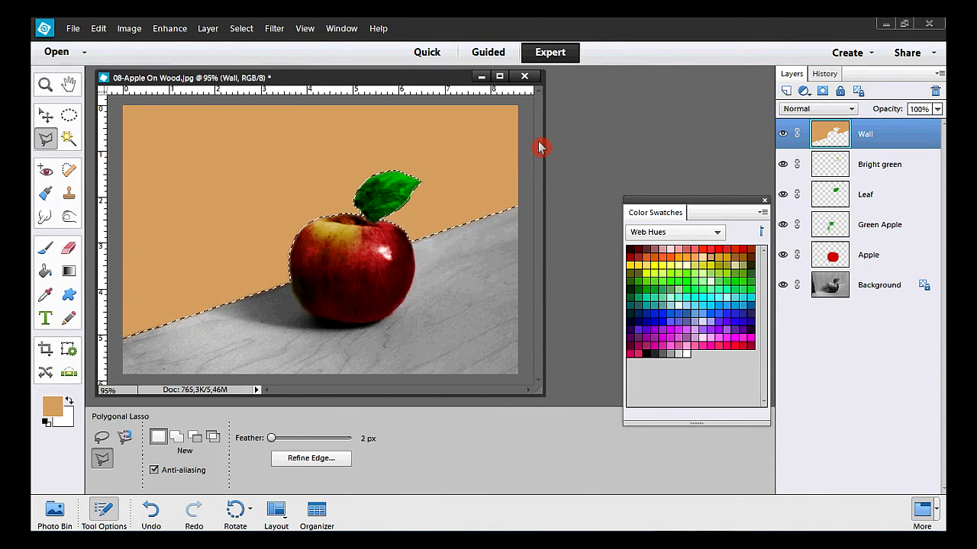
# Step: Set the Wall layer to Overlay mode at 78% opacity
pyautogui.click(852, 111)
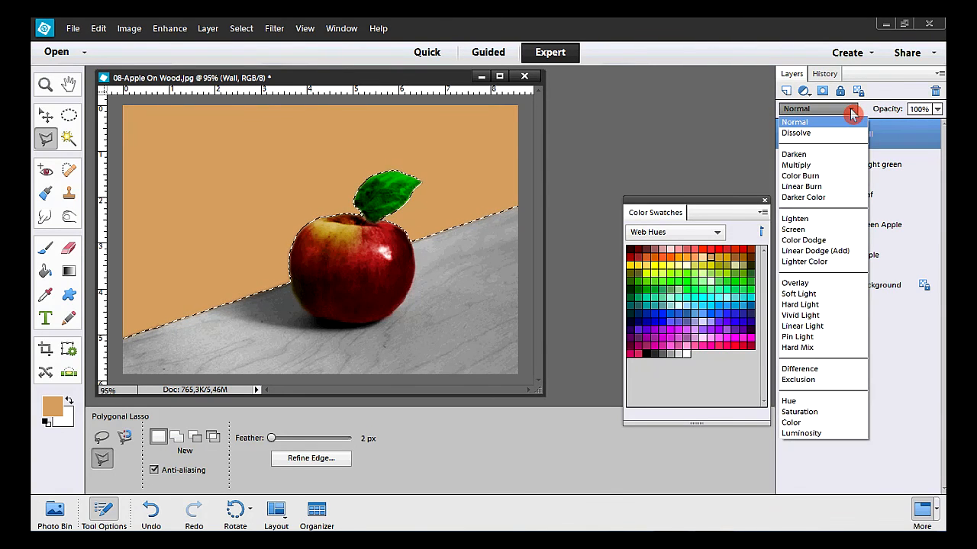
pyautogui.click(835, 283)
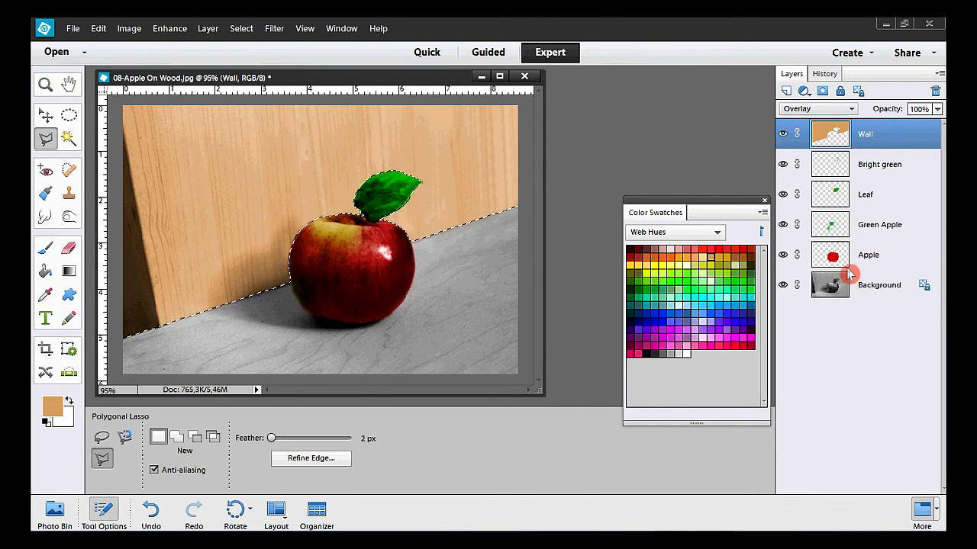
pyautogui.click(938, 109)
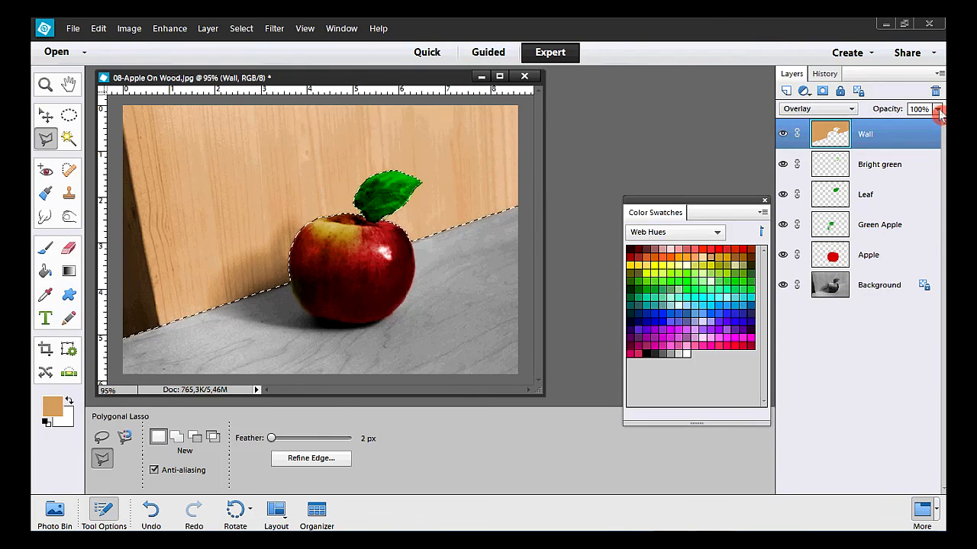
pyautogui.moveTo(938, 124)
pyautogui.mouseDown()
pyautogui.moveTo(868, 136)
pyautogui.moveTo(925, 135)
pyautogui.mouseUp()
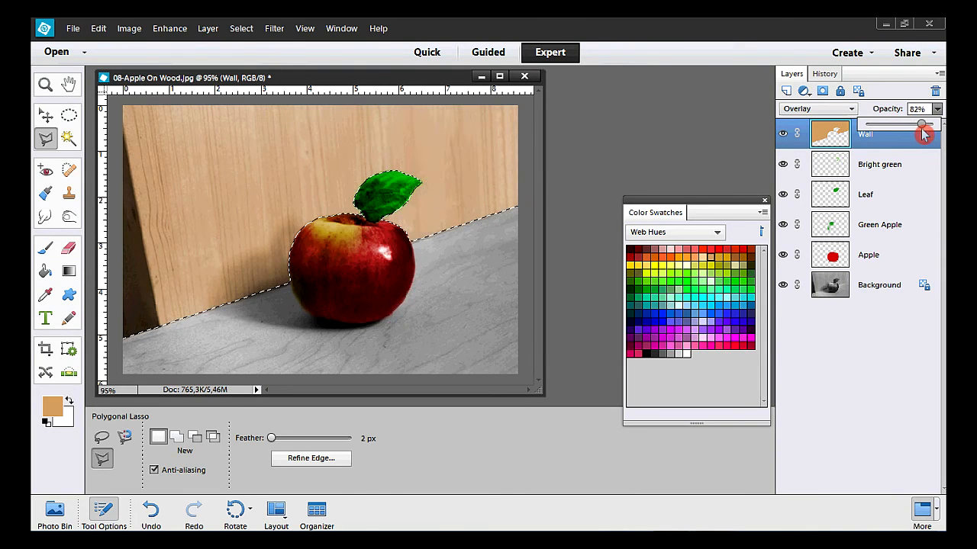
pyautogui.moveTo(923, 135); pyautogui.dragTo(920, 134)
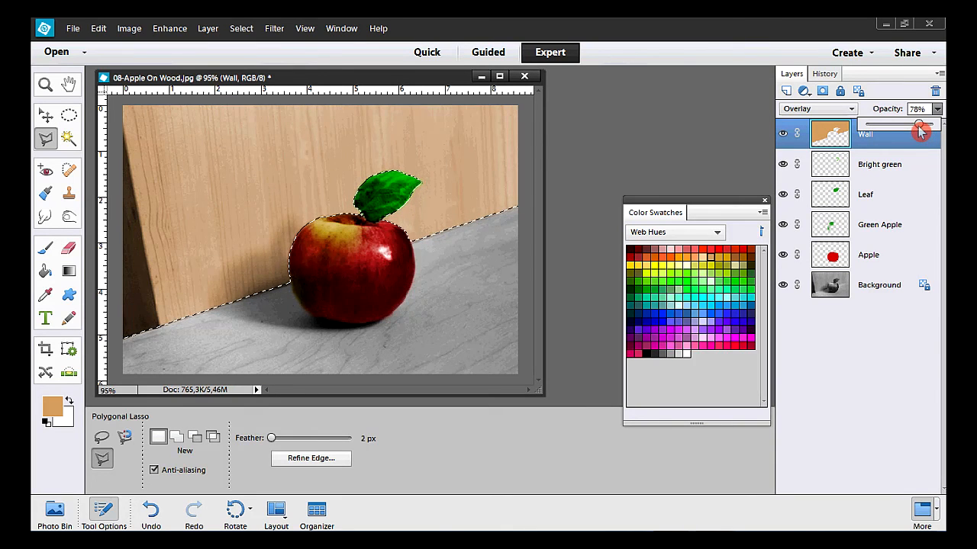
pyautogui.click(862, 334)
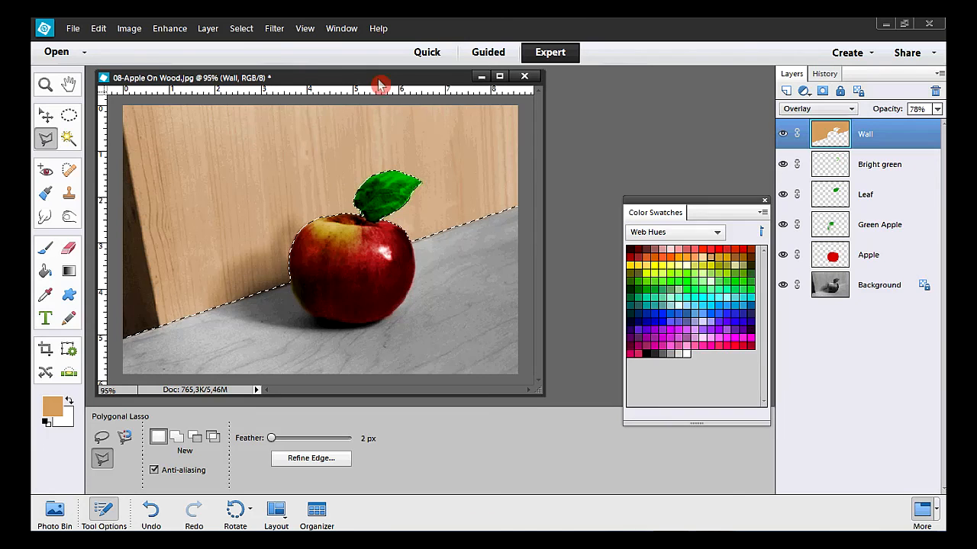
# Step: Save the wall selection as a new selection named Wall and deselect it
pyautogui.click(243, 31)
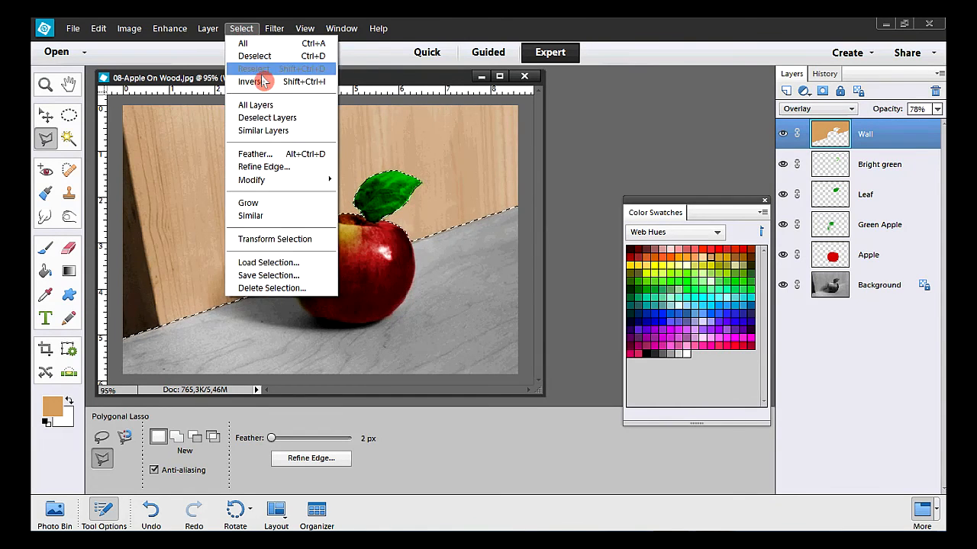
pyautogui.click(315, 283)
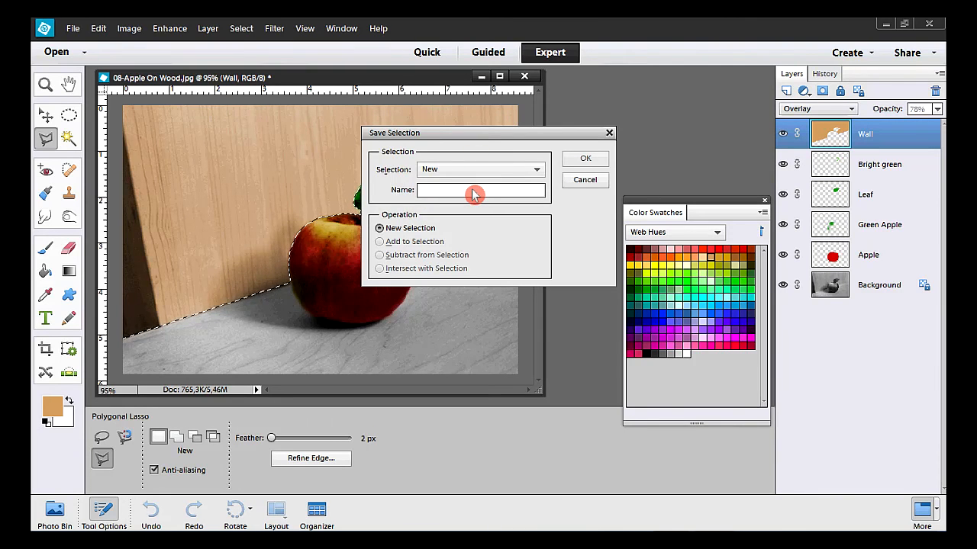
pyautogui.write('Wall')
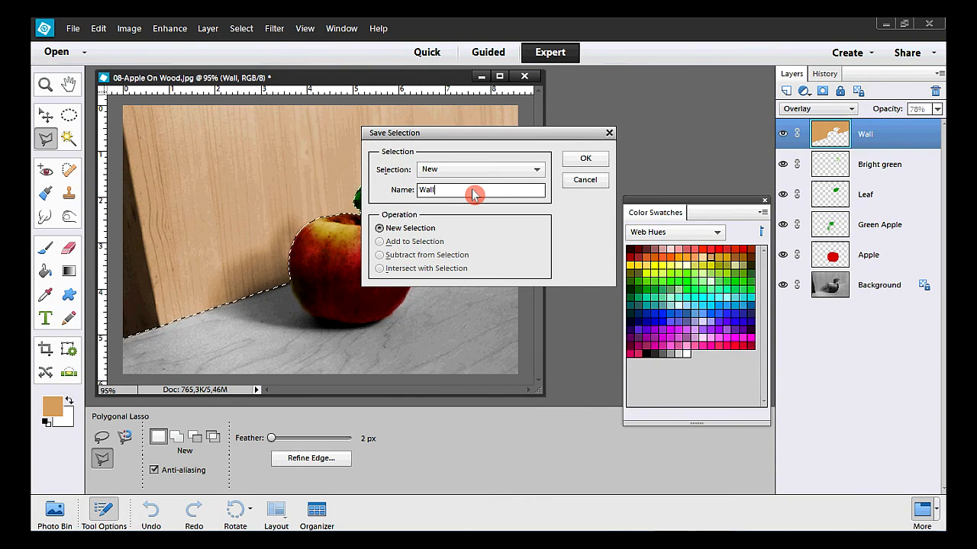
pyautogui.click(592, 160)
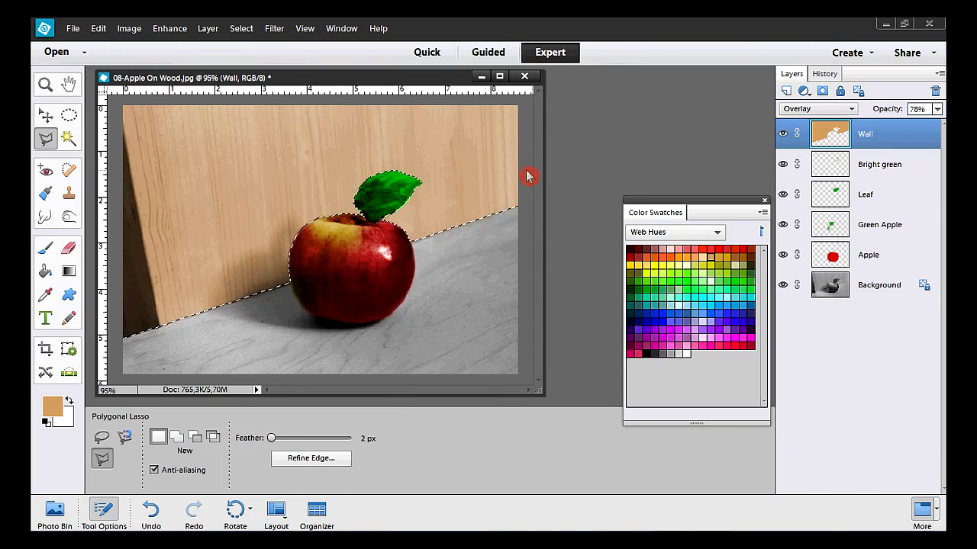
pyautogui.click(238, 28)
pyautogui.click(248, 57)
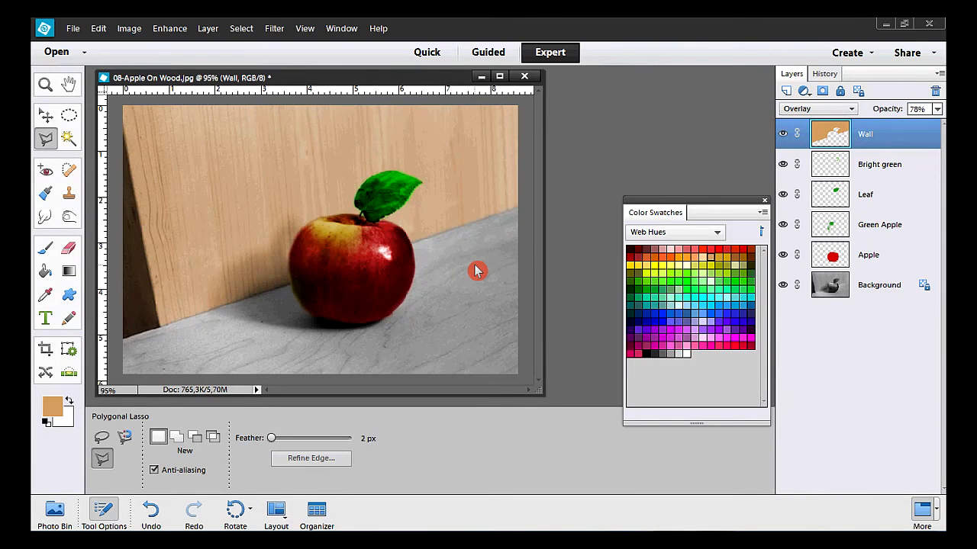
# Step: Create a new layer named Desktop in Normal mode at 100% opacity
pyautogui.click(209, 29)
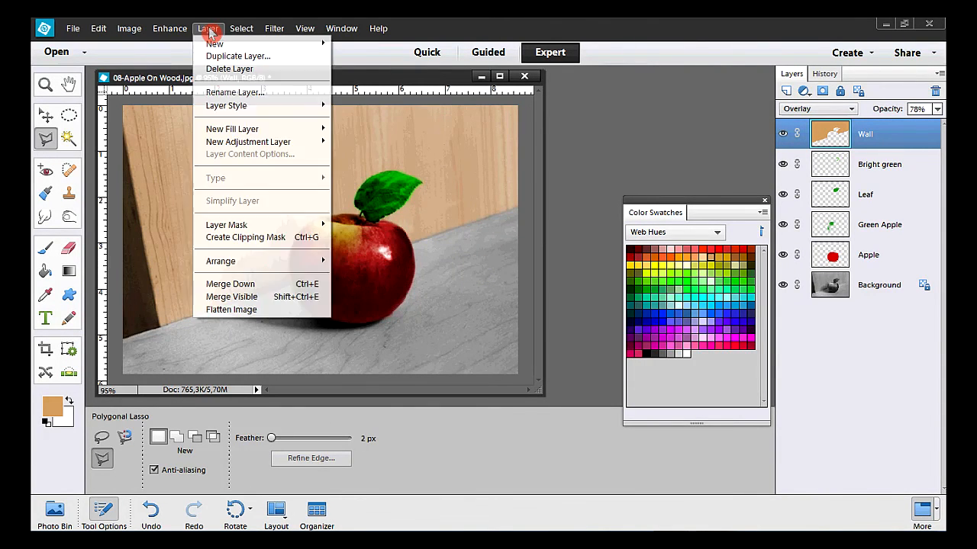
pyautogui.moveTo(236, 43)
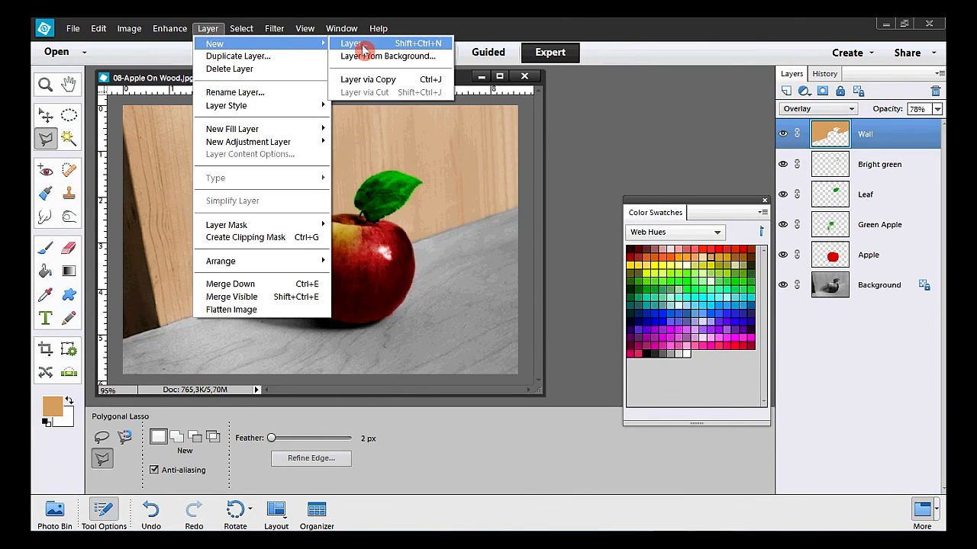
pyautogui.click(365, 48)
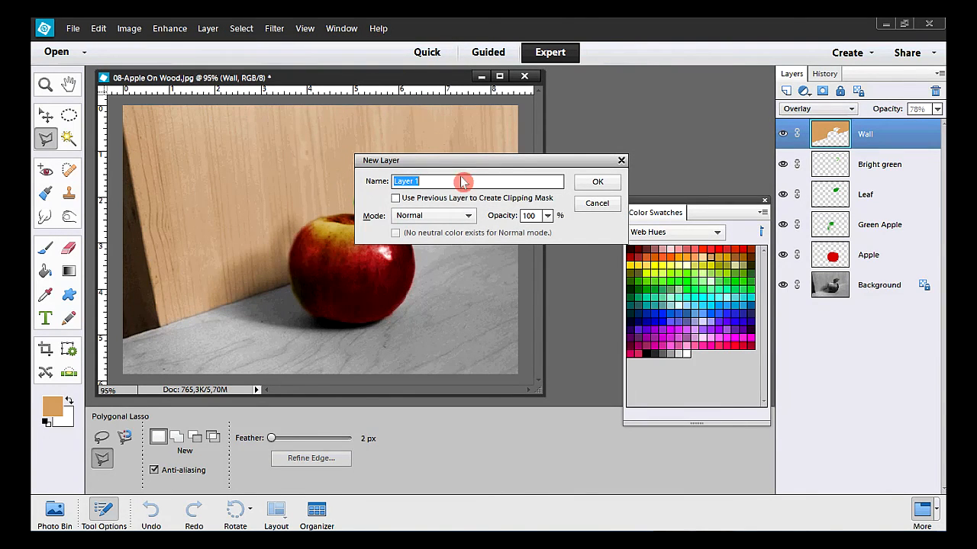
pyautogui.write('Desktop')
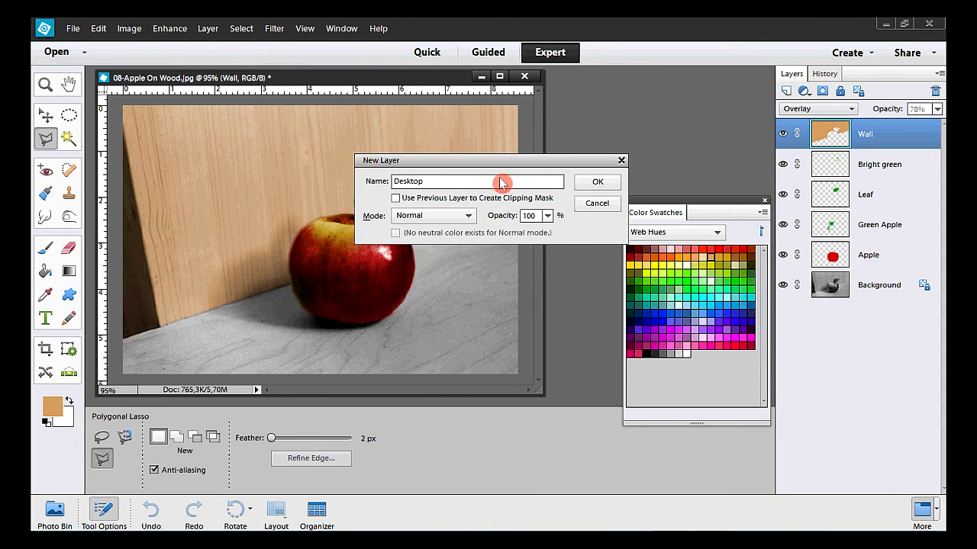
pyautogui.click(587, 186)
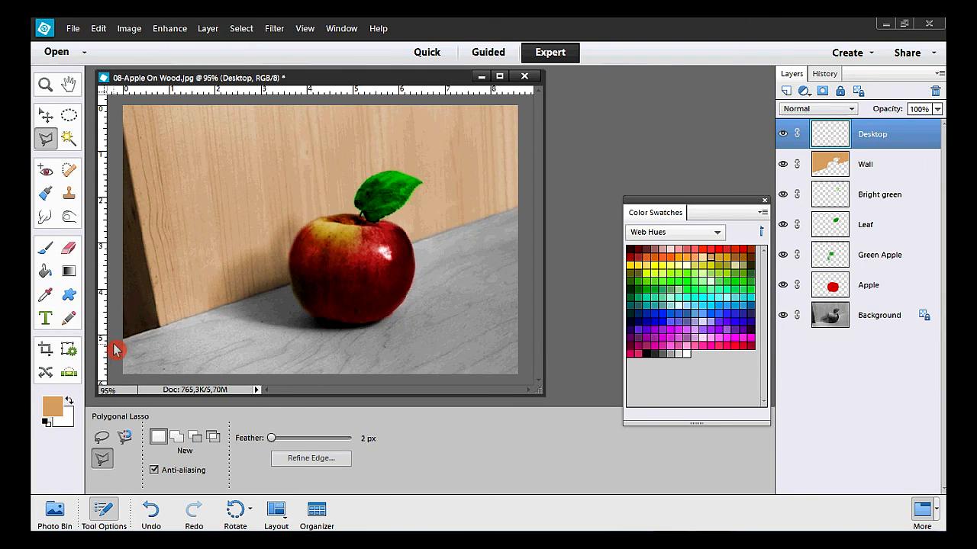
# Step: Outline the gray tabletop below the wall edge with the Polygonal Lasso, running straight across the apple and around the image's lower corners
pyautogui.click(113, 345)
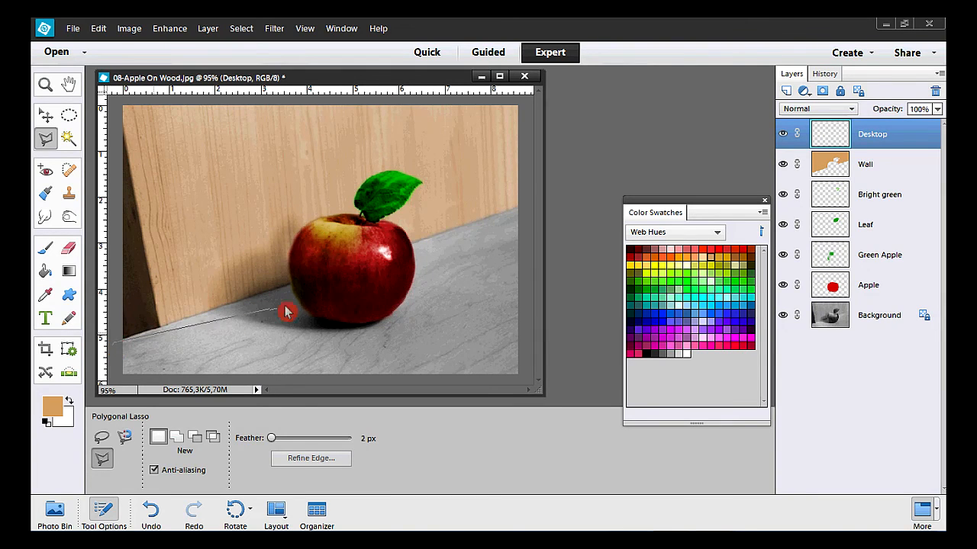
pyautogui.click(528, 206)
pyautogui.click(523, 329)
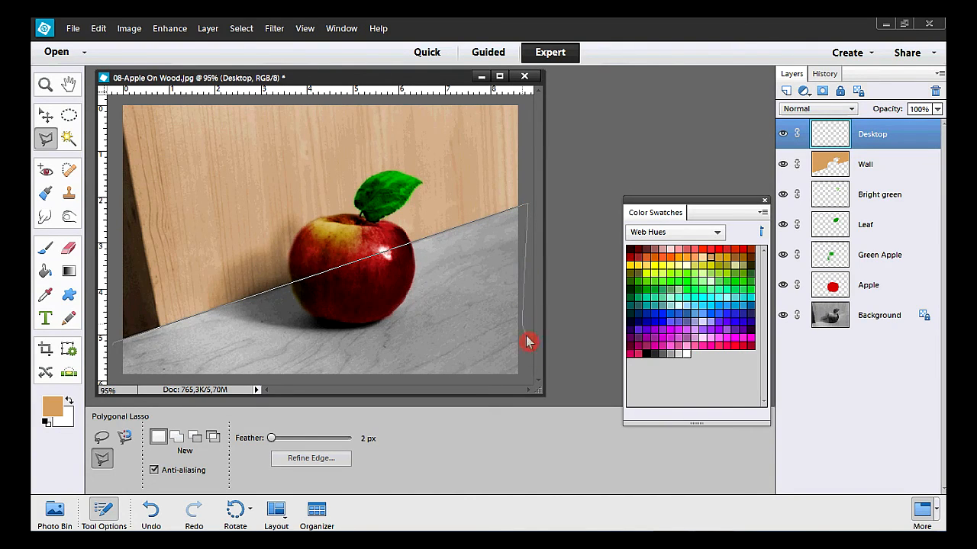
pyautogui.click(526, 386)
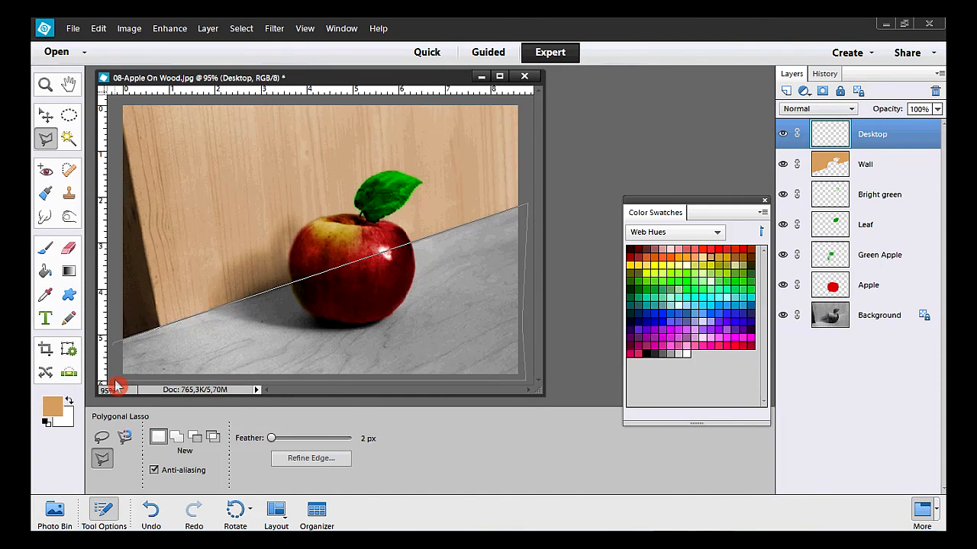
pyautogui.click(115, 360)
pyautogui.click(115, 351)
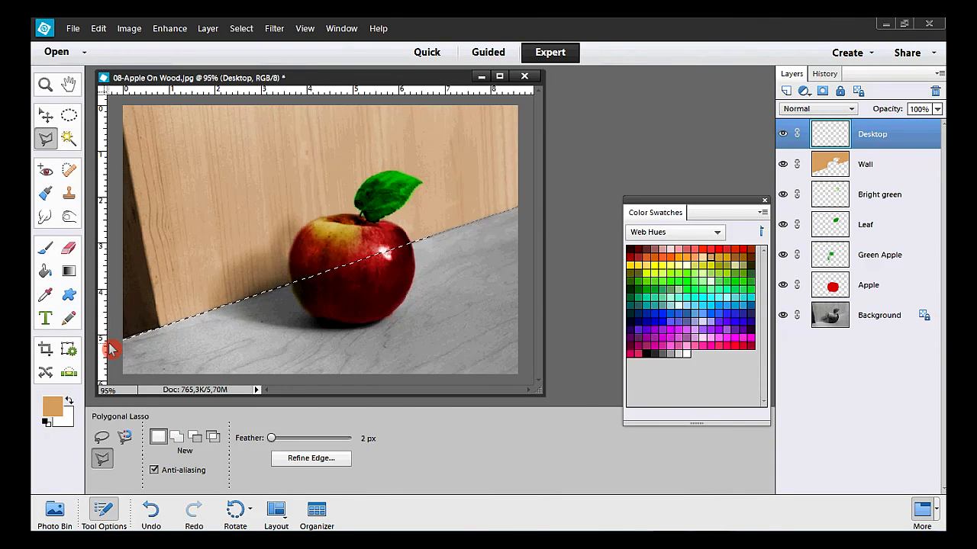
# Step: Subtract the saved Apple selection from the current tabletop selection
pyautogui.click(242, 29)
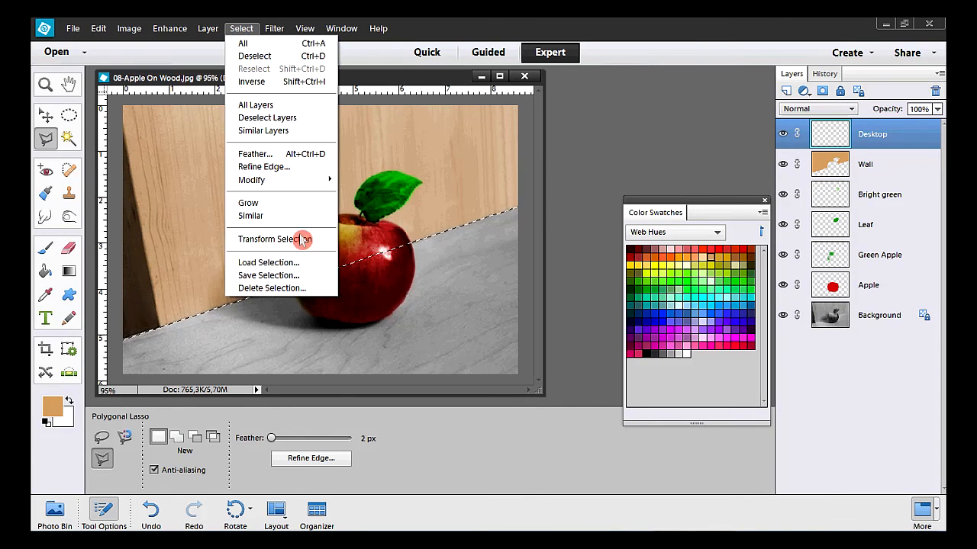
pyautogui.click(308, 264)
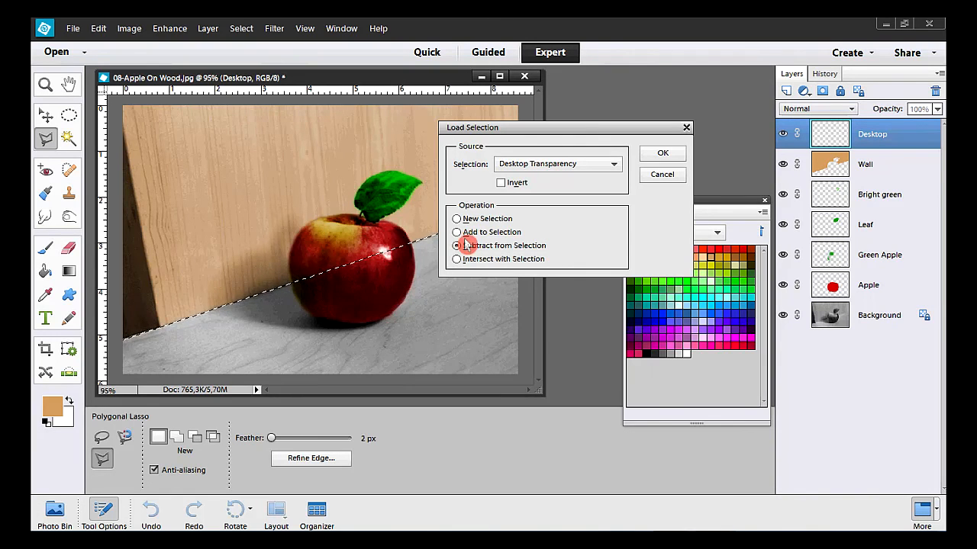
pyautogui.click(578, 165)
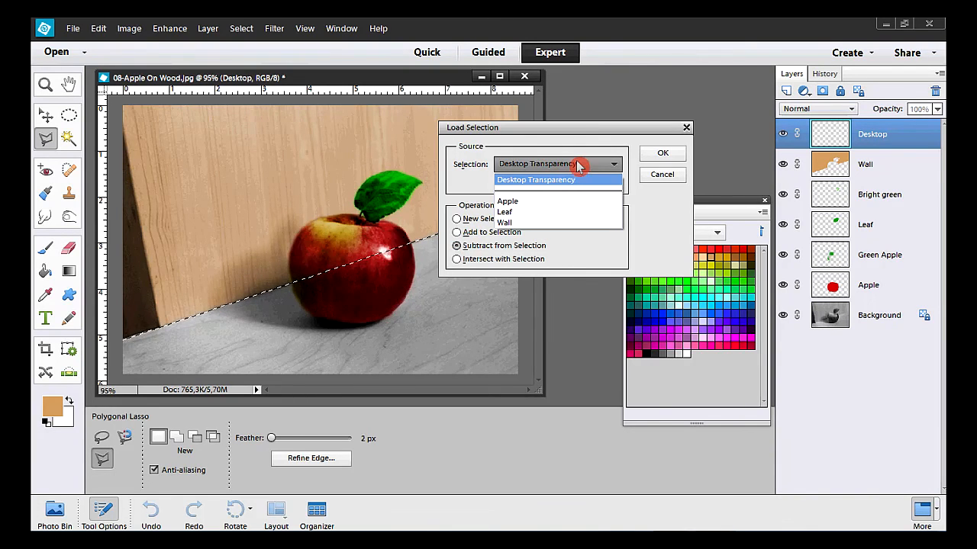
pyautogui.click(561, 203)
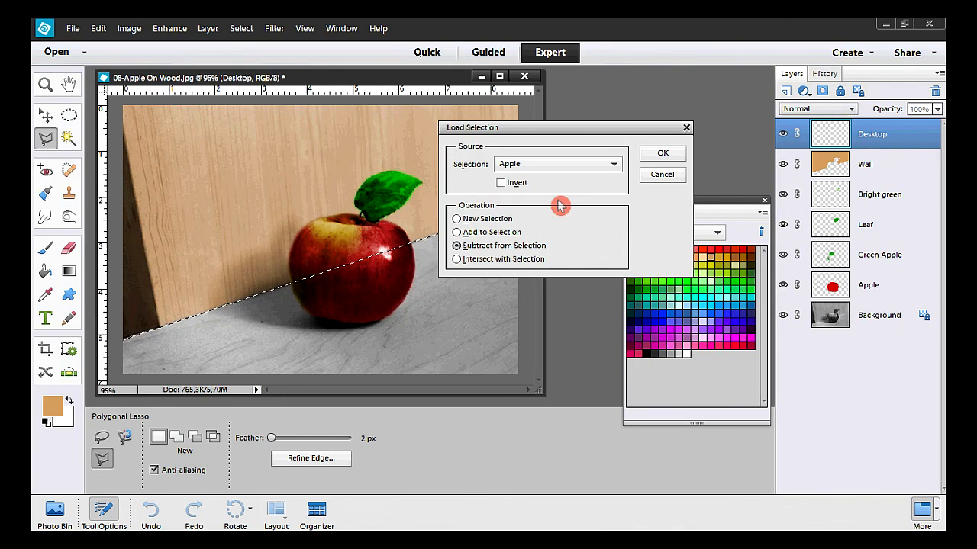
pyautogui.click(650, 153)
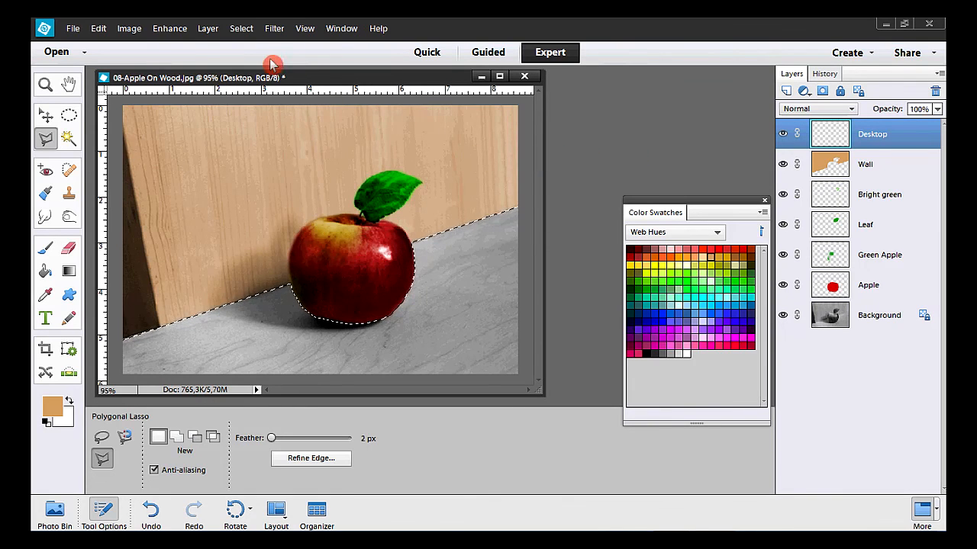
# Step: Save the tabletop selection as a new selection named Desktop
pyautogui.click(241, 28)
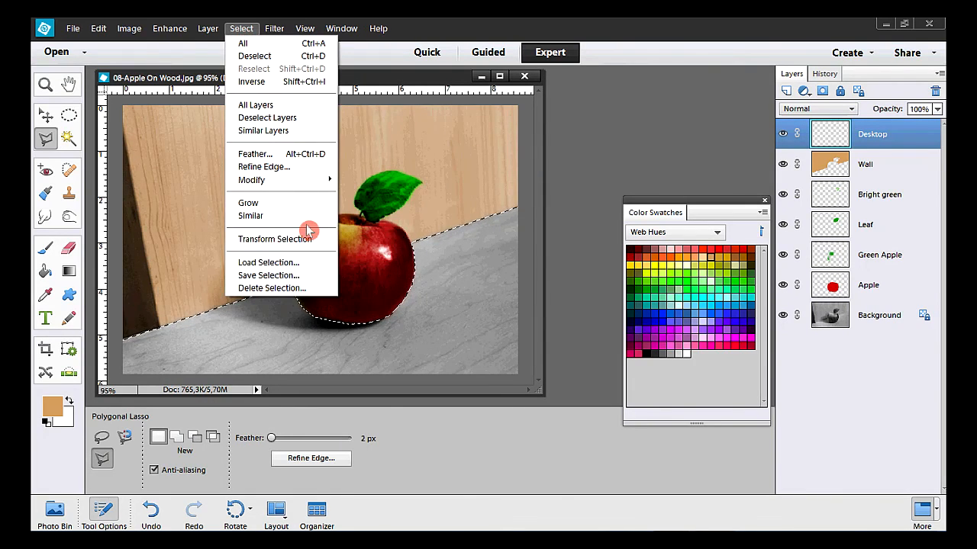
pyautogui.click(269, 276)
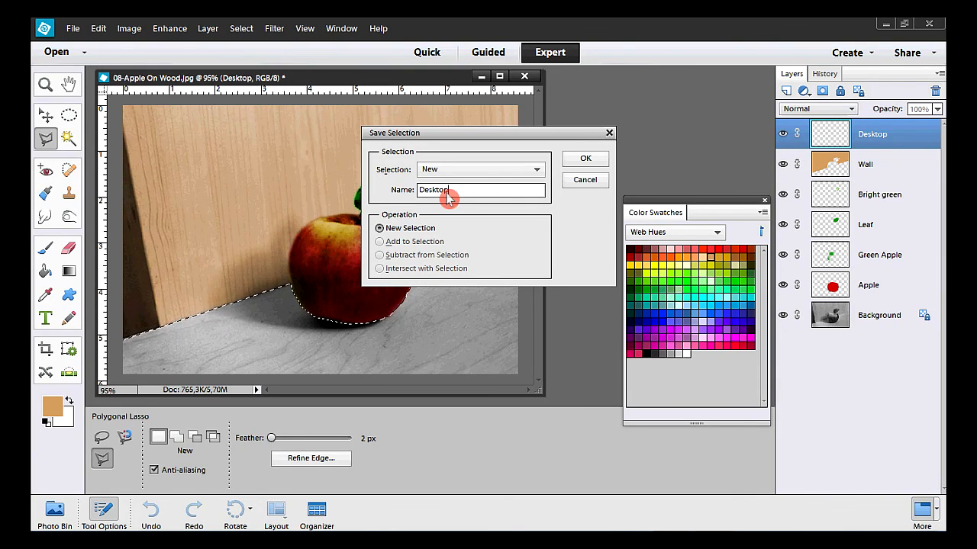
pyautogui.click(586, 159)
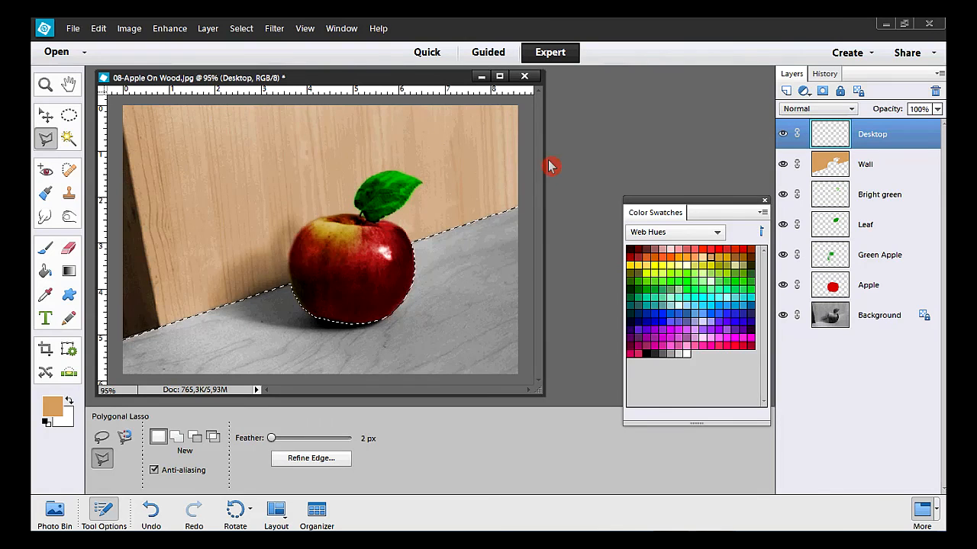
# Step: Fill the tabletop selection on the Desktop layer with the light orange-brown foreground color in Normal mode at 100% opacity
pyautogui.click(100, 29)
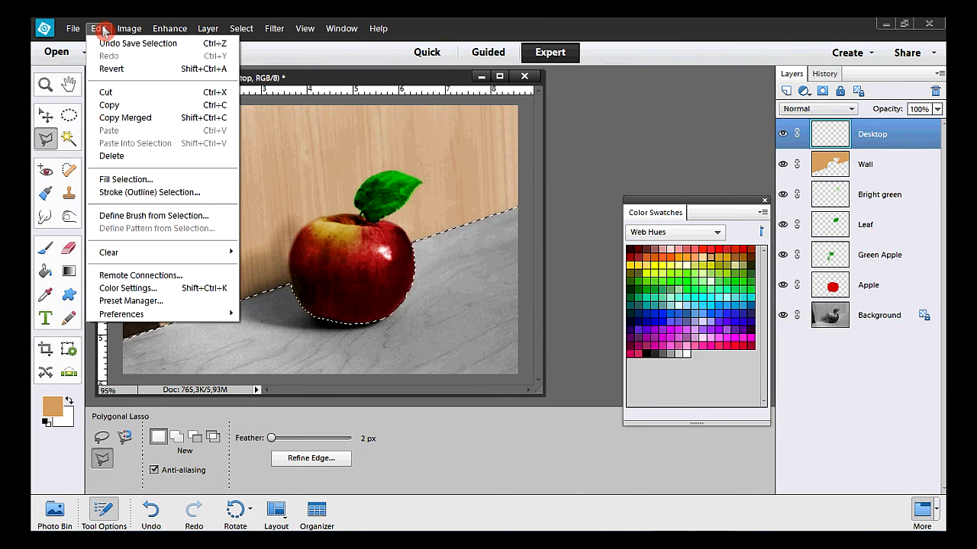
pyautogui.click(201, 180)
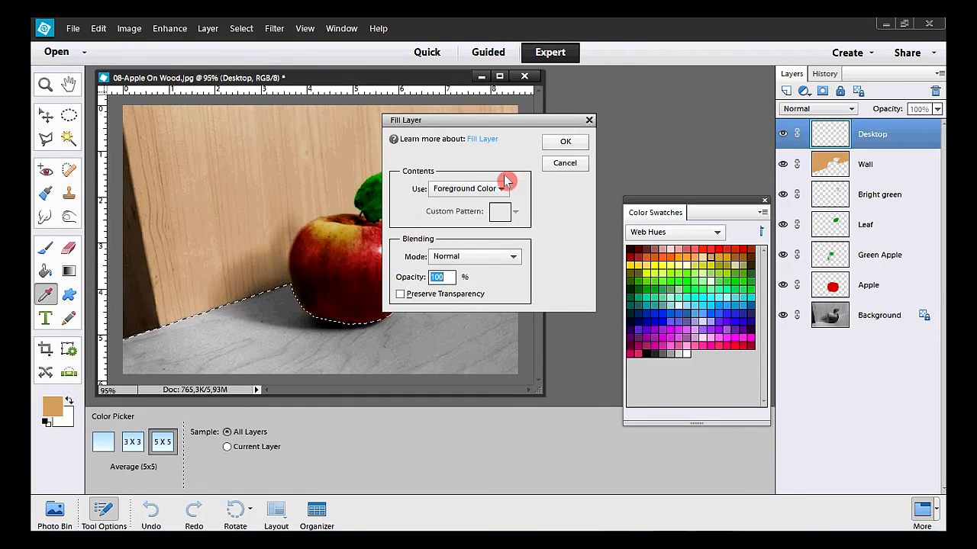
pyautogui.click(564, 145)
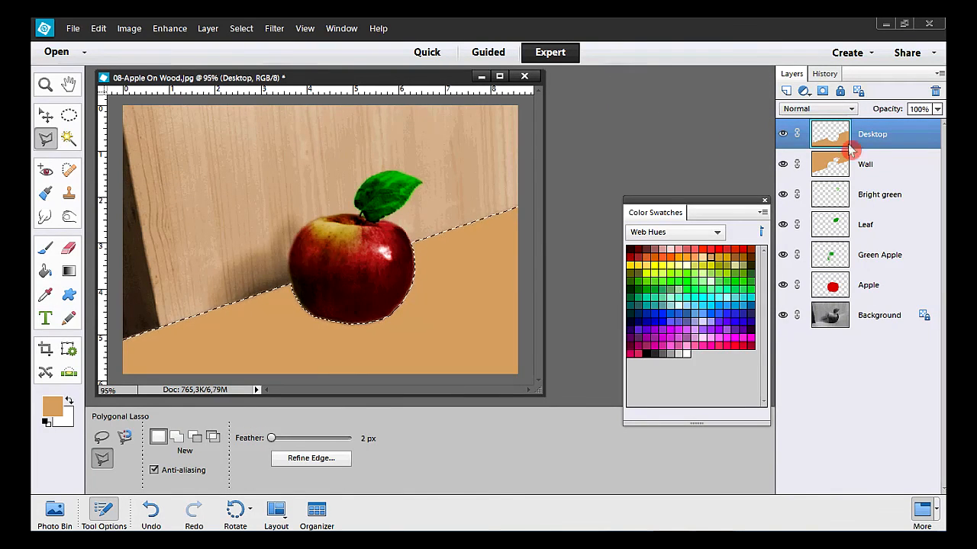
# Step: Set the Desktop layer to Overlay mode and keep its opacity at 100%
pyautogui.click(850, 109)
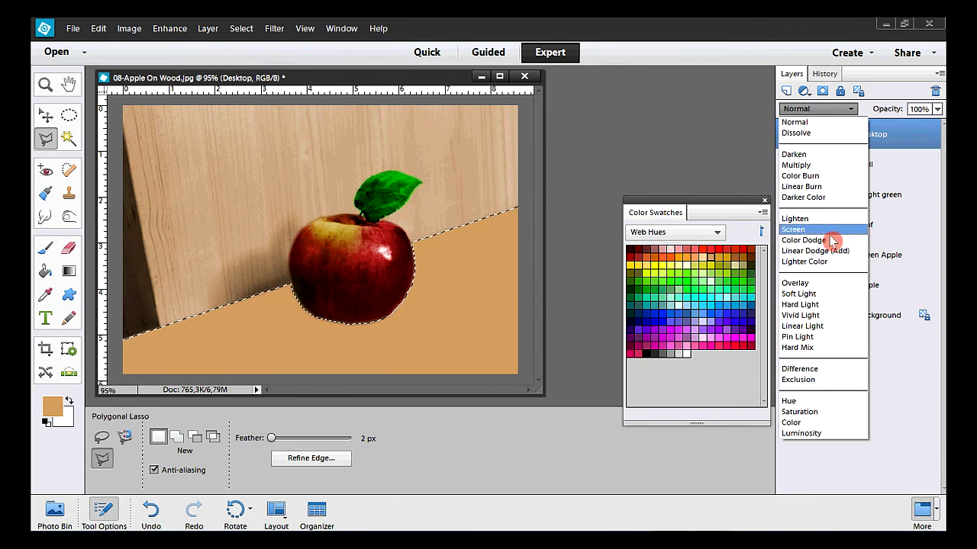
pyautogui.click(846, 289)
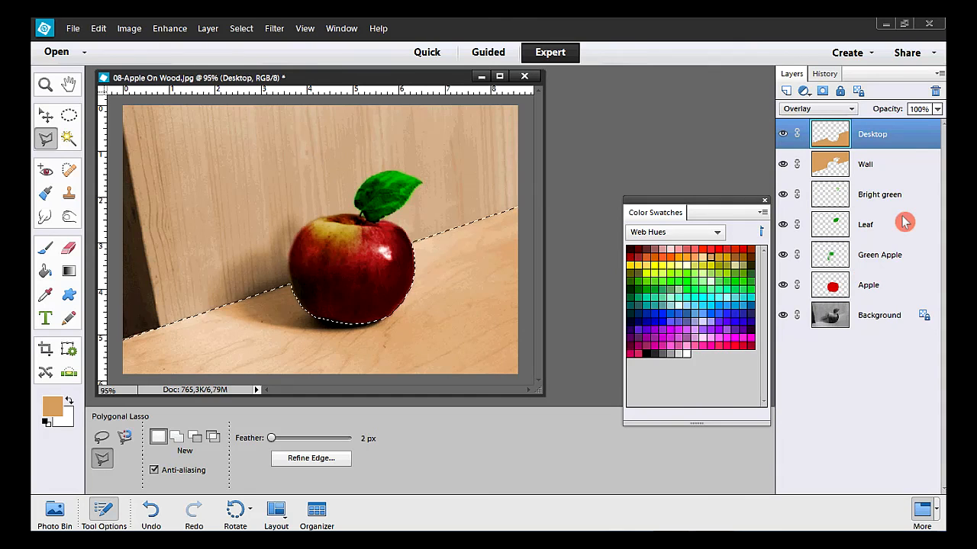
pyautogui.click(937, 109)
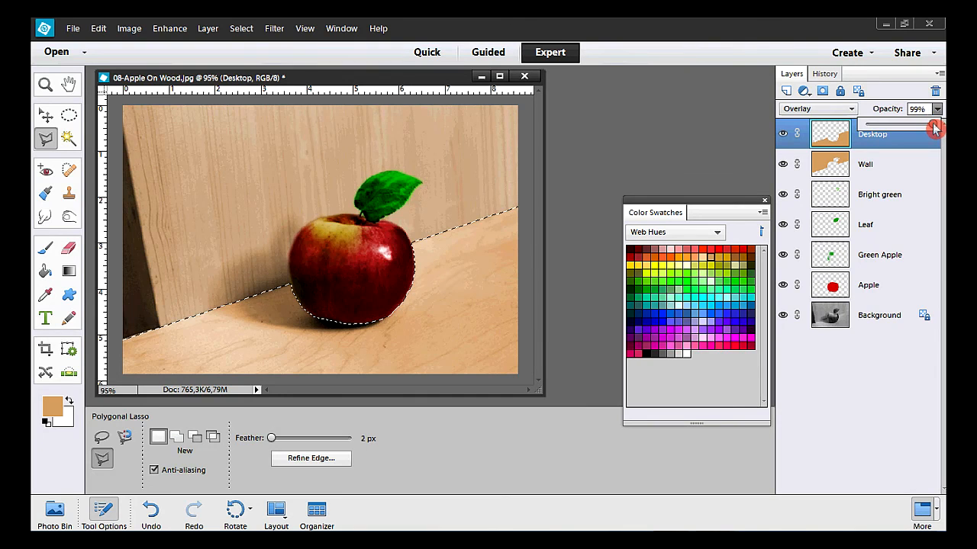
pyautogui.moveTo(934, 129)
pyautogui.mouseDown()
pyautogui.moveTo(873, 137)
pyautogui.moveTo(945, 130)
pyautogui.mouseUp()
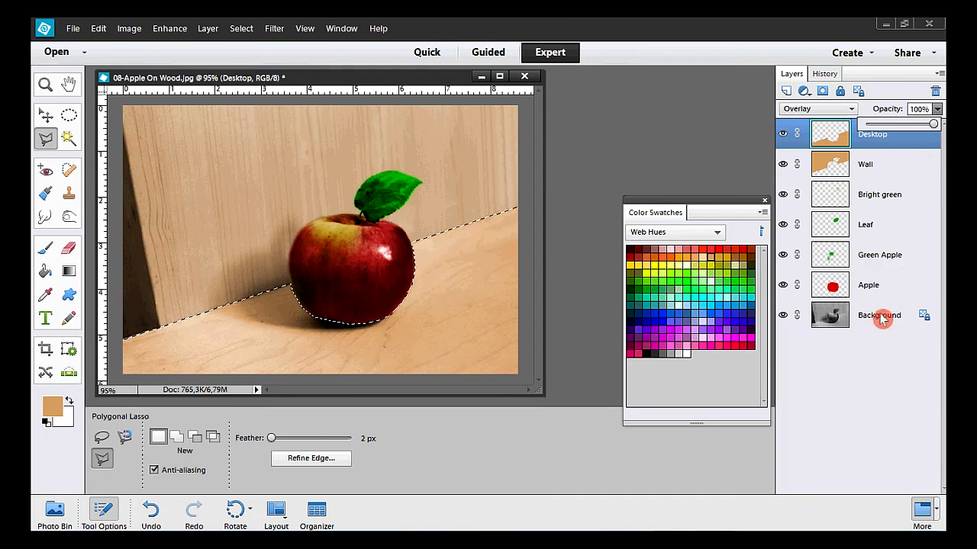
pyautogui.click(875, 351)
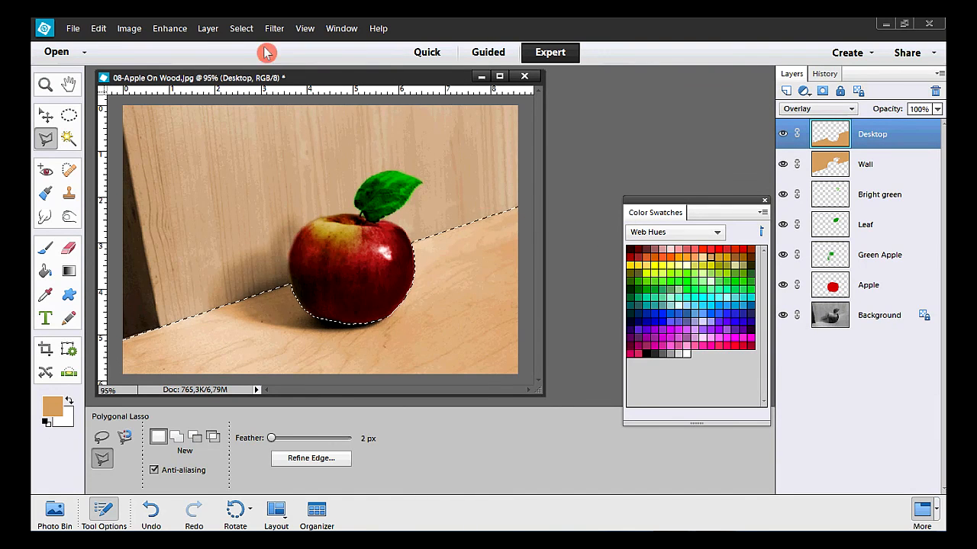
# Step: Deselect the tabletop and lower the Bright green layer's opacity to 28%
pyautogui.click(241, 29)
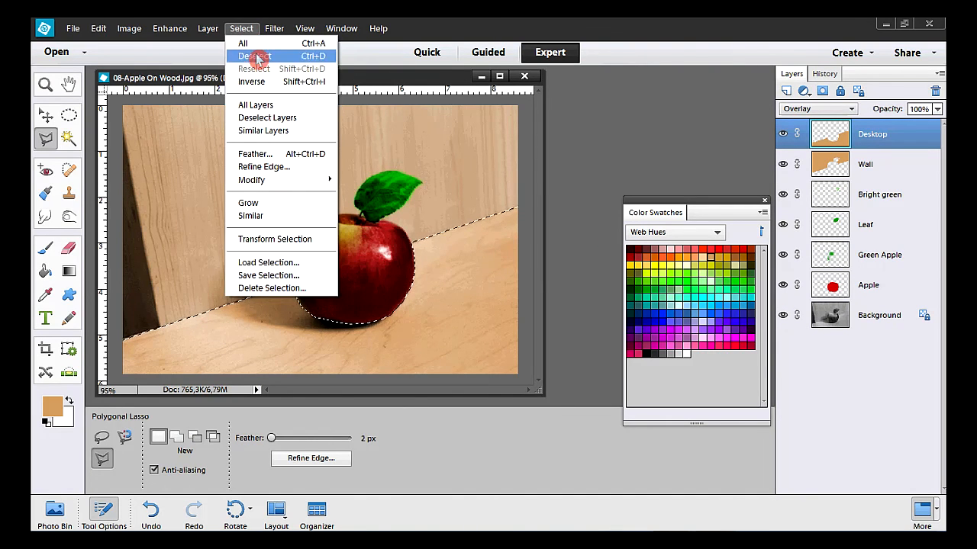
pyautogui.click(255, 57)
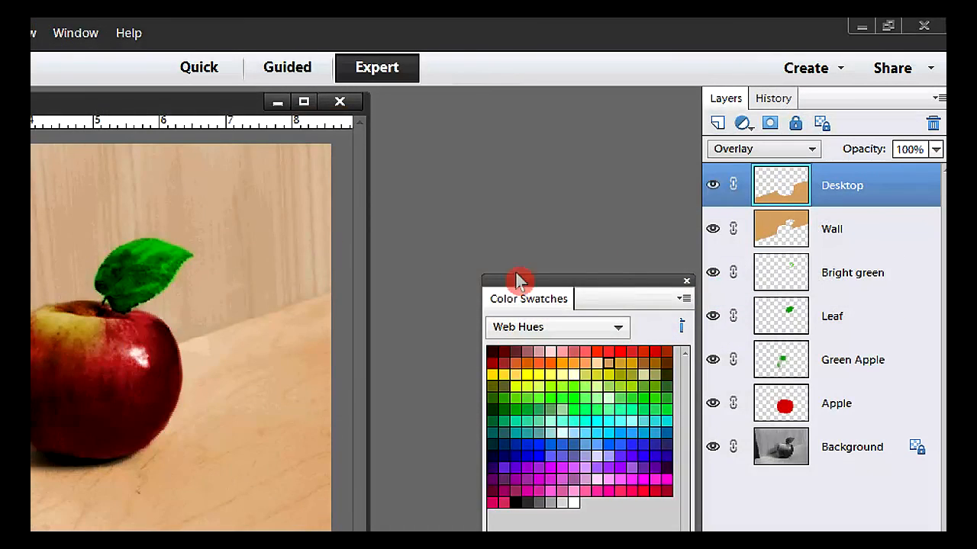
pyautogui.click(886, 281)
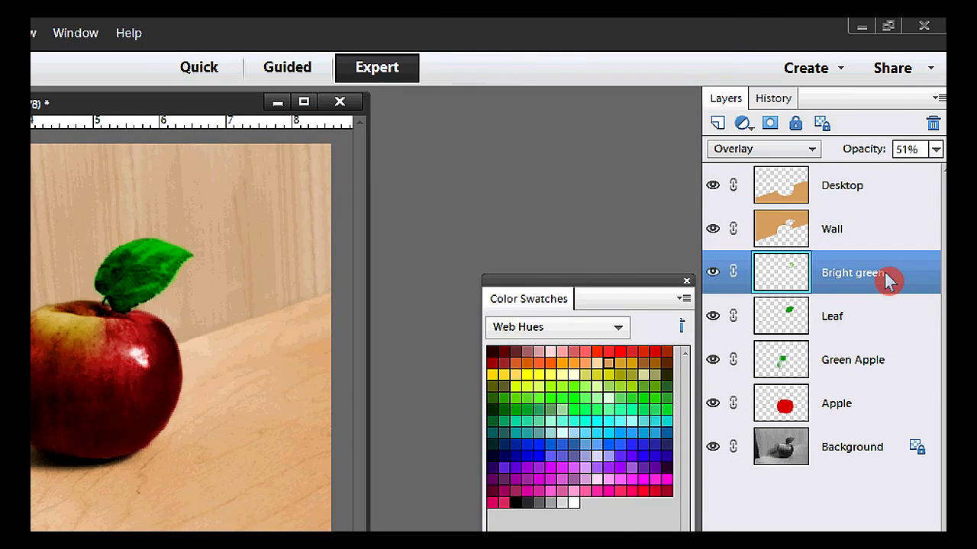
pyautogui.click(936, 150)
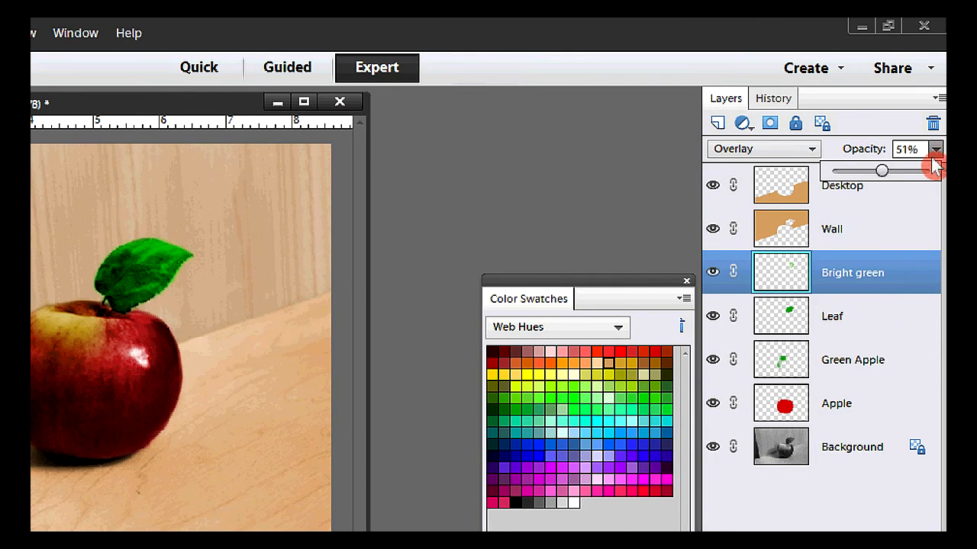
pyautogui.moveTo(882, 174); pyautogui.dragTo(862, 180)
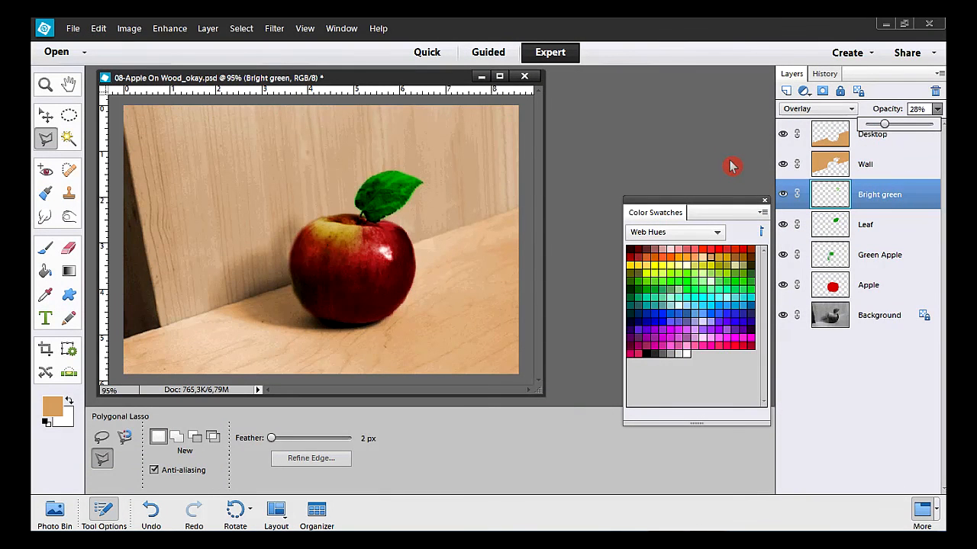
pyautogui.click(728, 166)
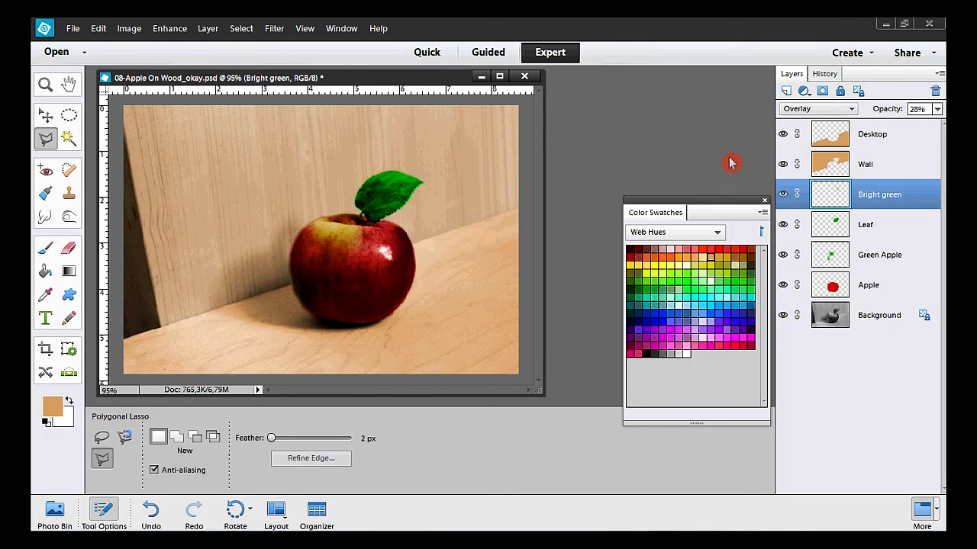